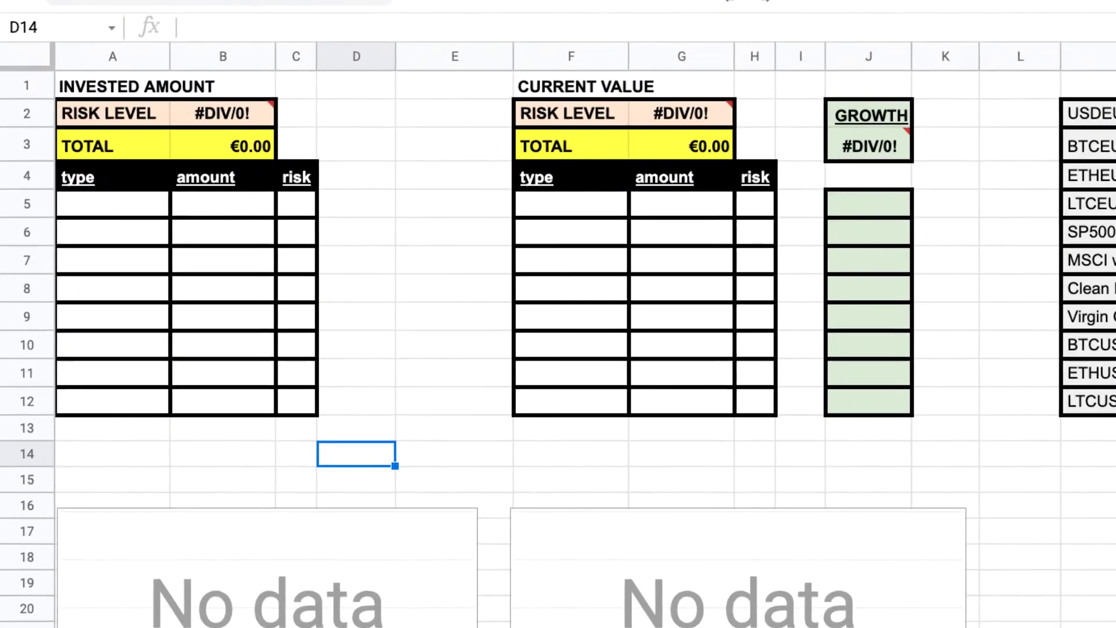
Step: Enter SP500 with an invested amount of 1,200 in the first row of the invested table
drag(82, 79, 344, 449)
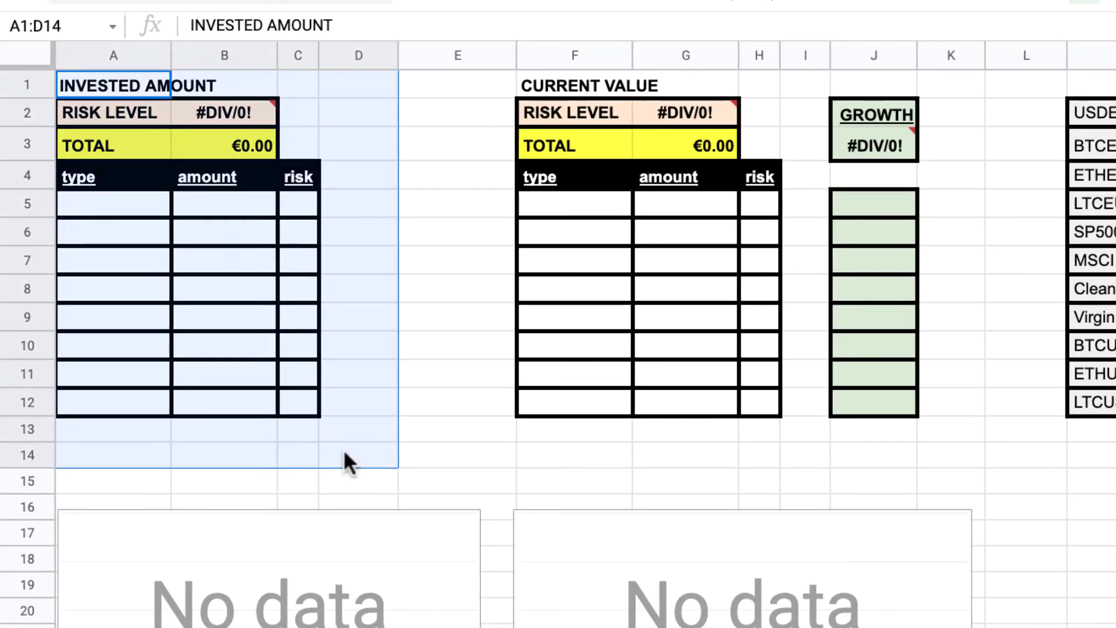
drag(486, 89, 786, 444)
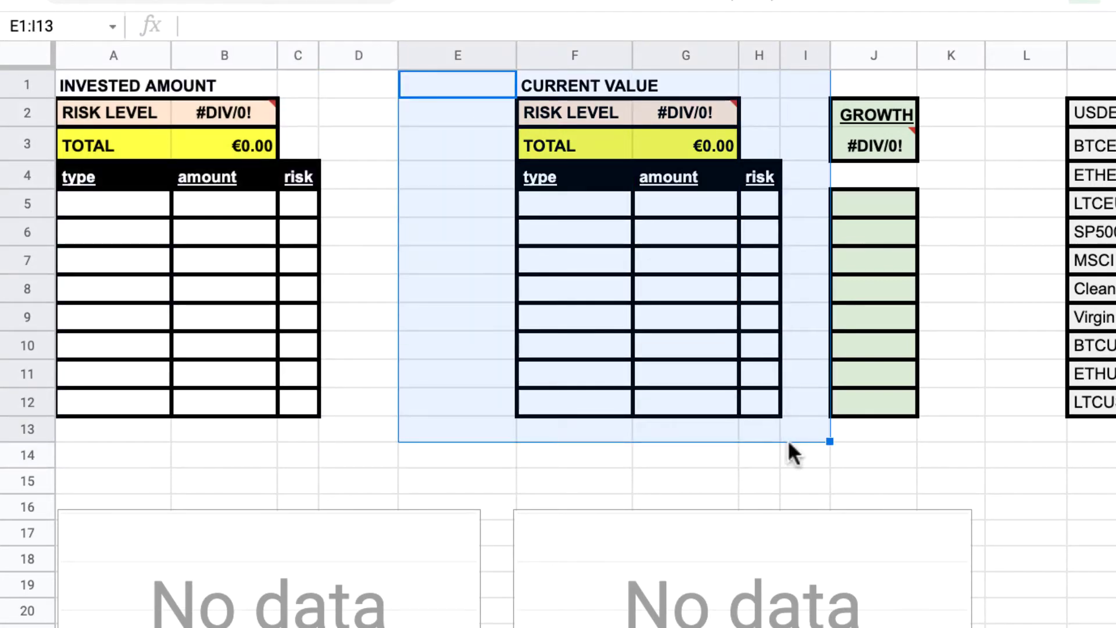
click(351, 430)
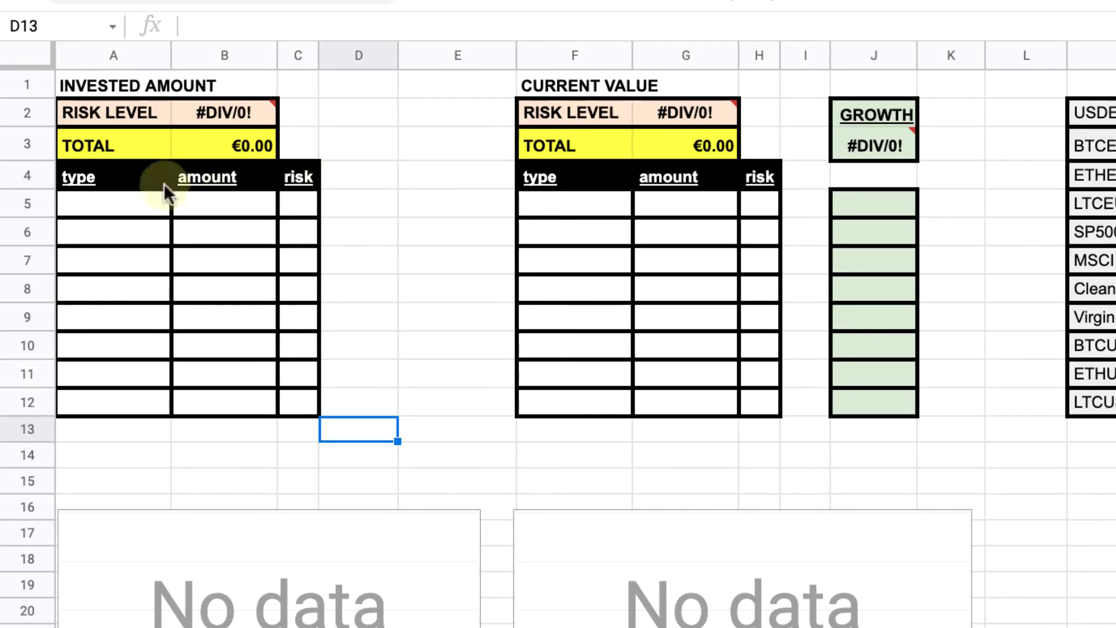
click(119, 210)
text(SP500)
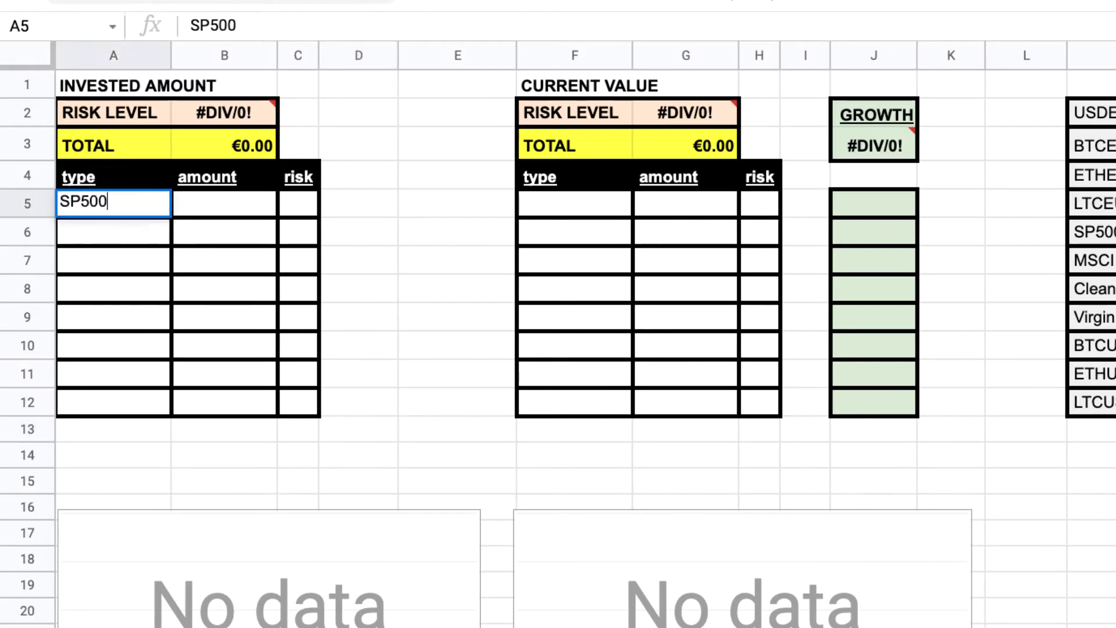
key(Tab)
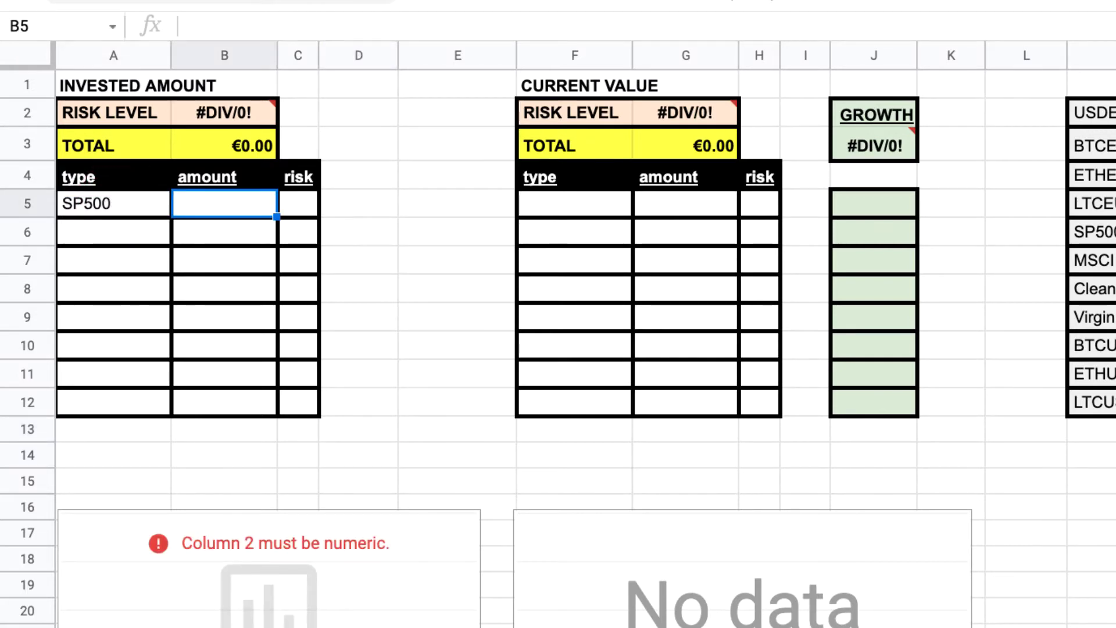
text(1,200)
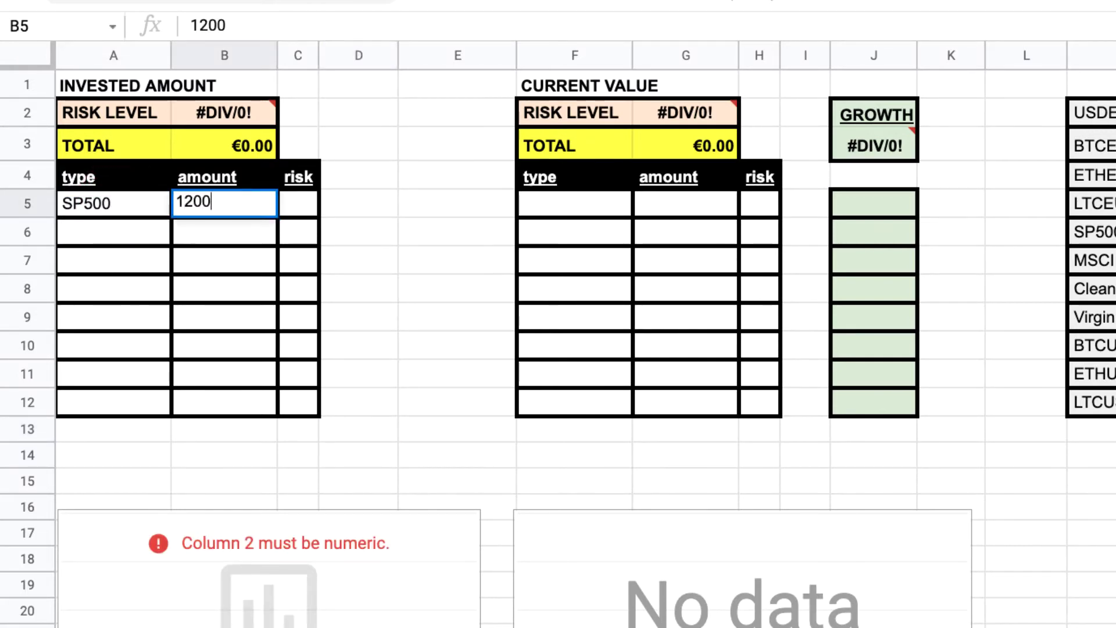
key(Return)
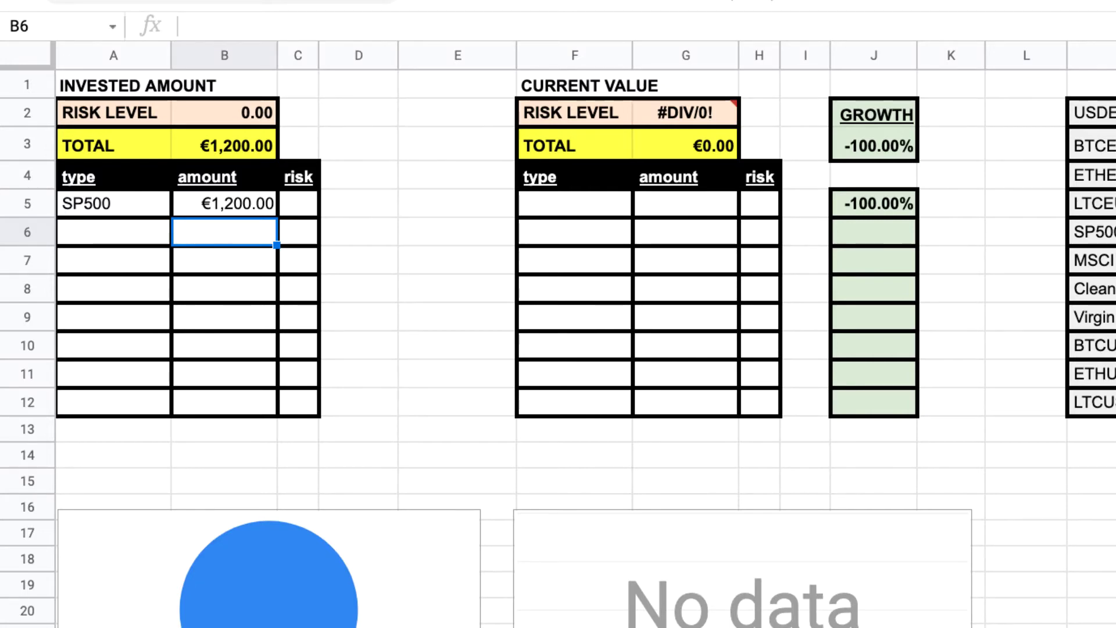
Step: Copy the SP500 label into the first type cell of the current value table
click(119, 197)
key(ctrl+c)
click(584, 210)
key(ctrl+v)
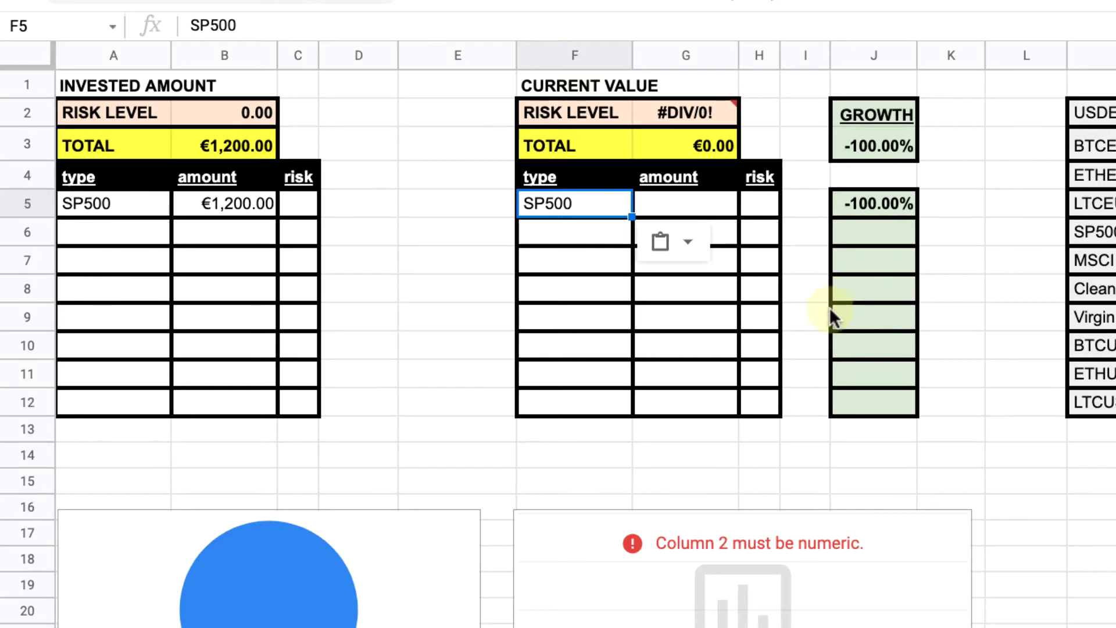
Step: Enter =5 as the SP500 current amount, showing €5.00 and -99.58% growth
key(Tab)
text(=5)
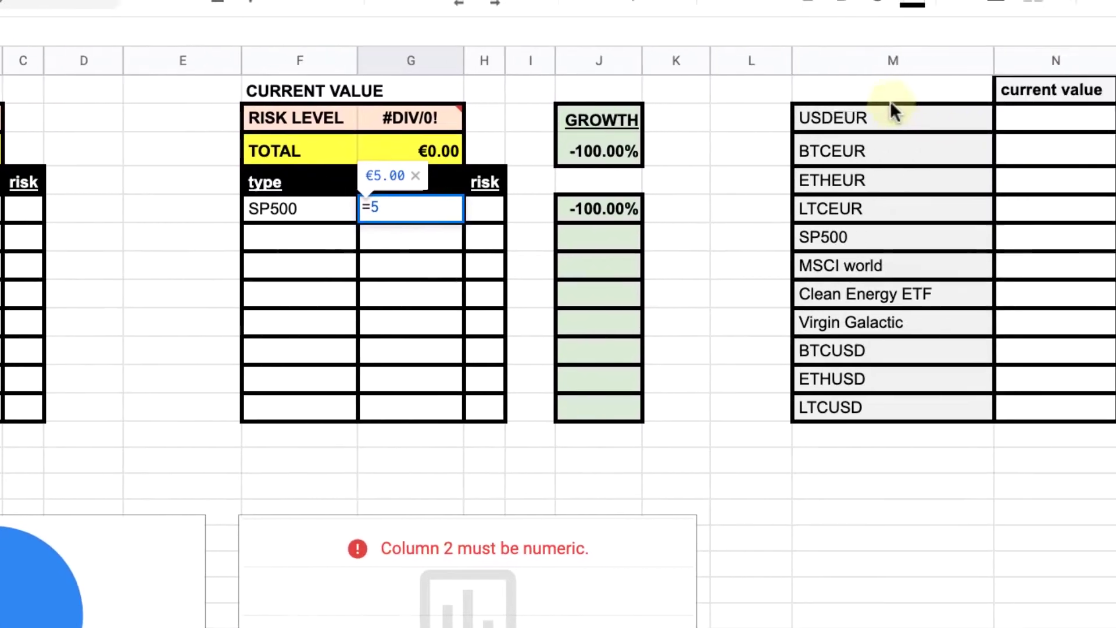
click(721, 92)
Step: Enter =GOOGLEFINANCE("CSPX") as SP500's ticker-list price, returning $380.77
drag(721, 92, 726, 183)
click(702, 92)
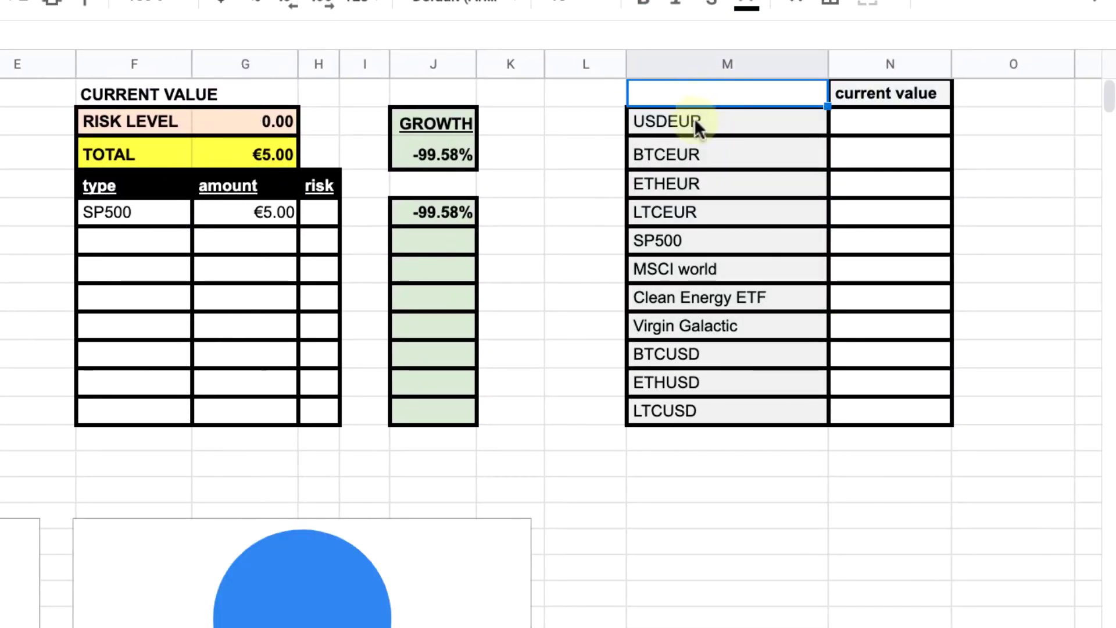
click(651, 246)
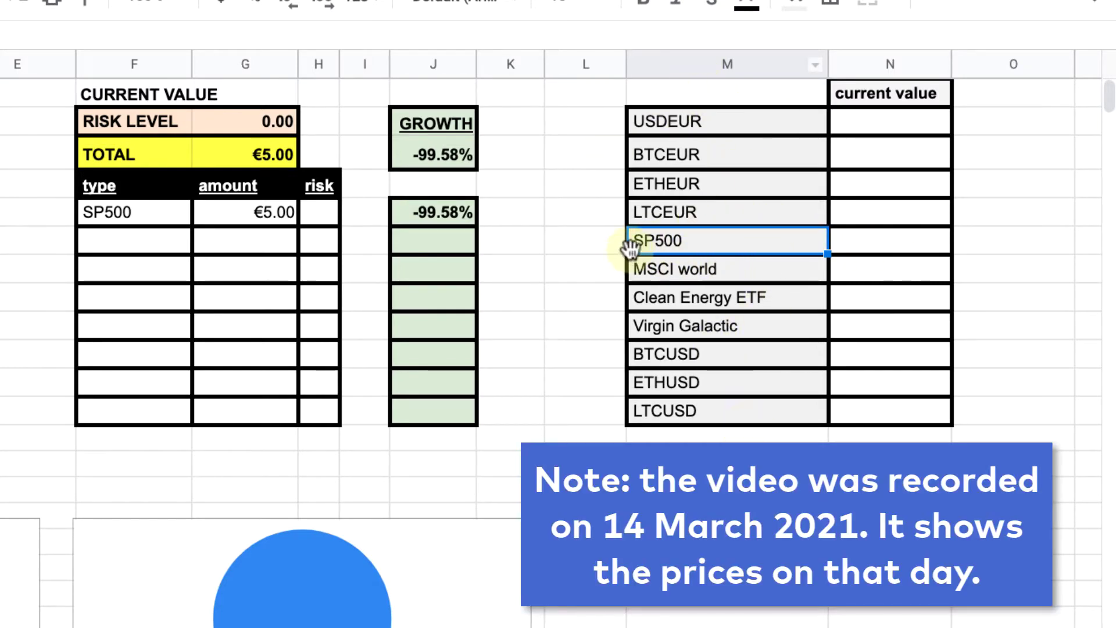
click(855, 244)
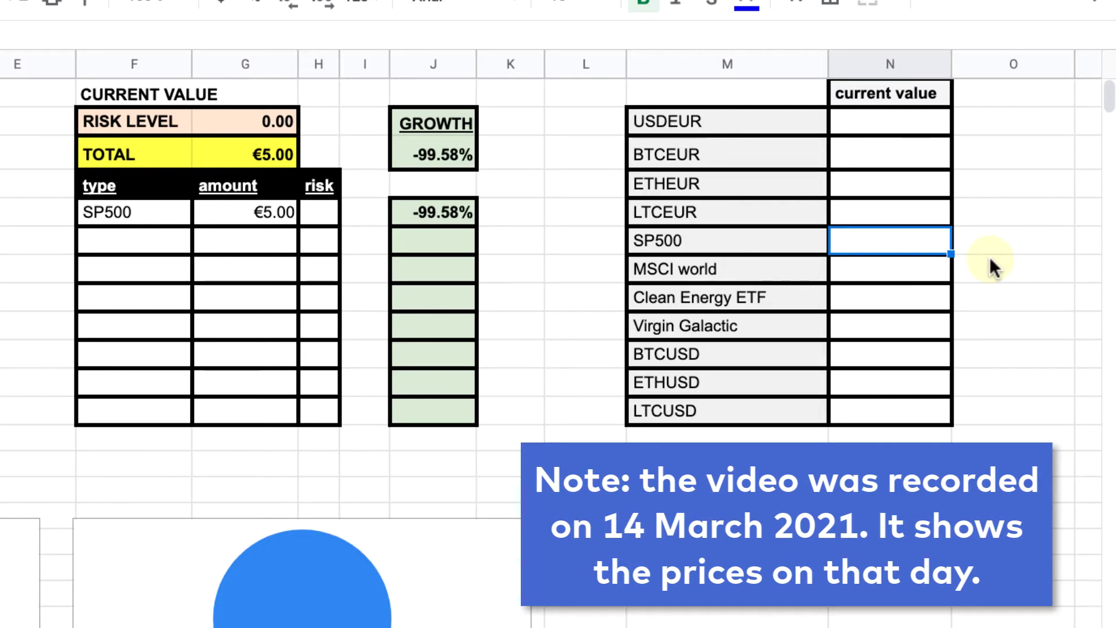
text(=GOOGLE)
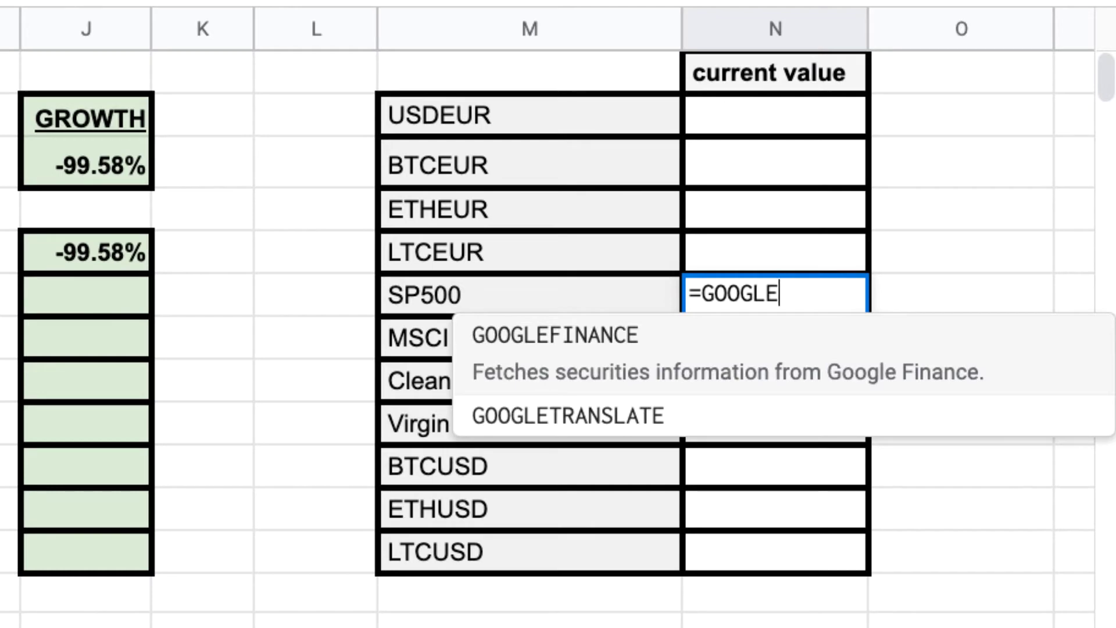
key(Tab)
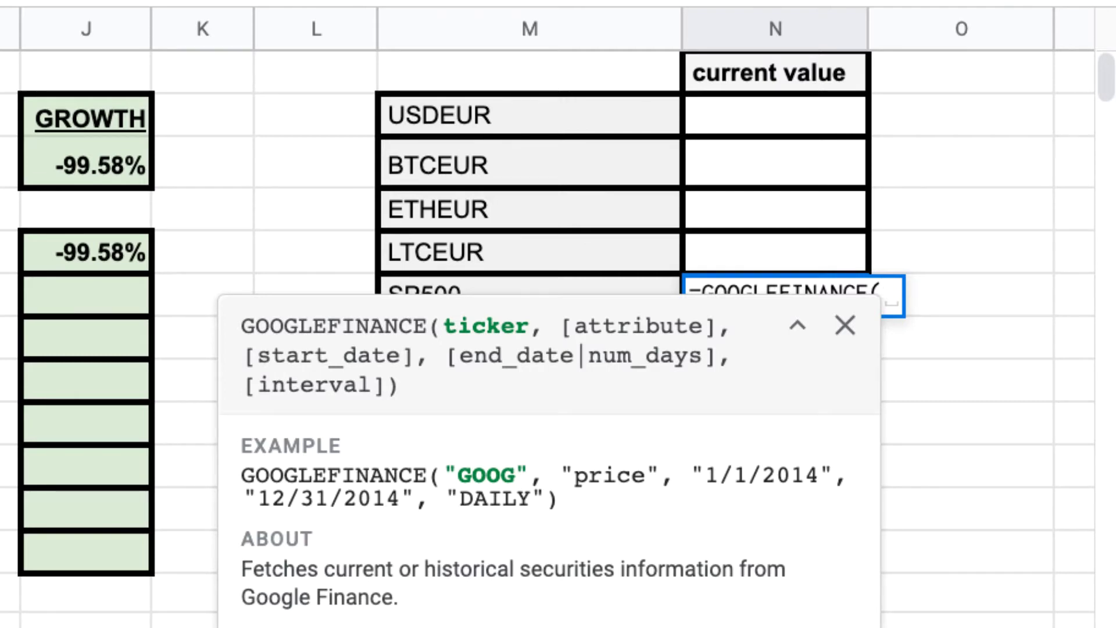
text("CSPX"))
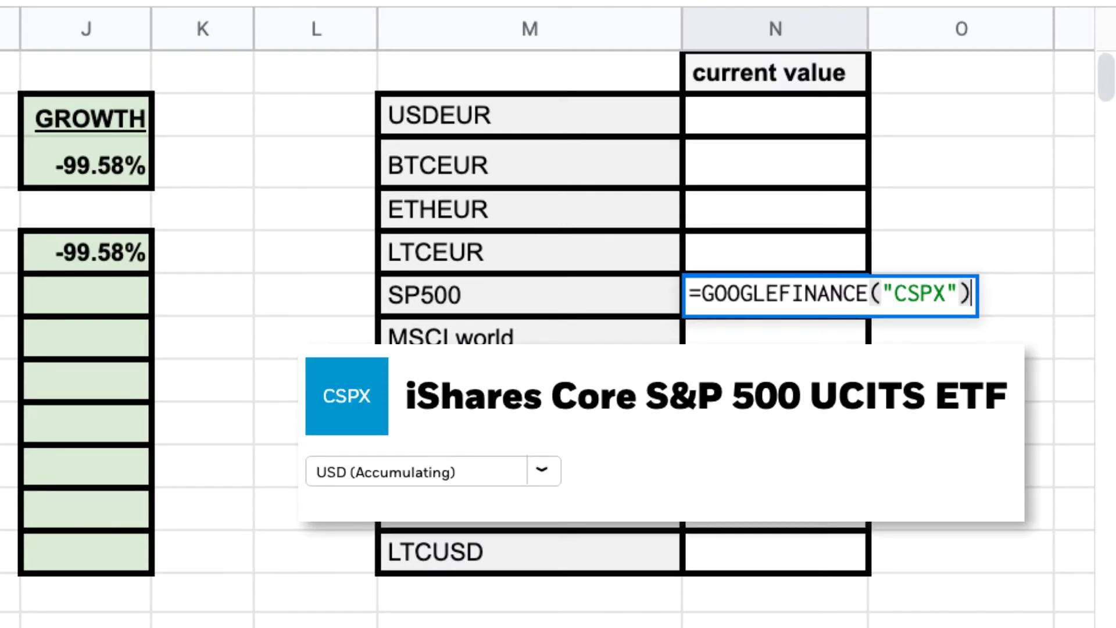
key(Return)
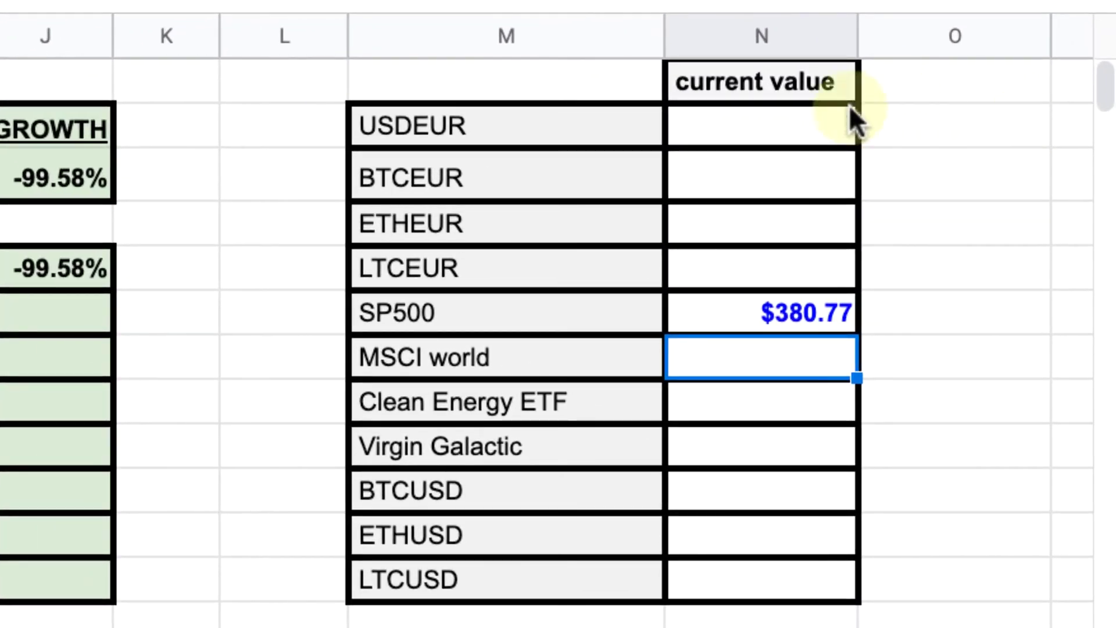
key(Up)
key(Up)
key(Up)
key(Up)
key(Up)
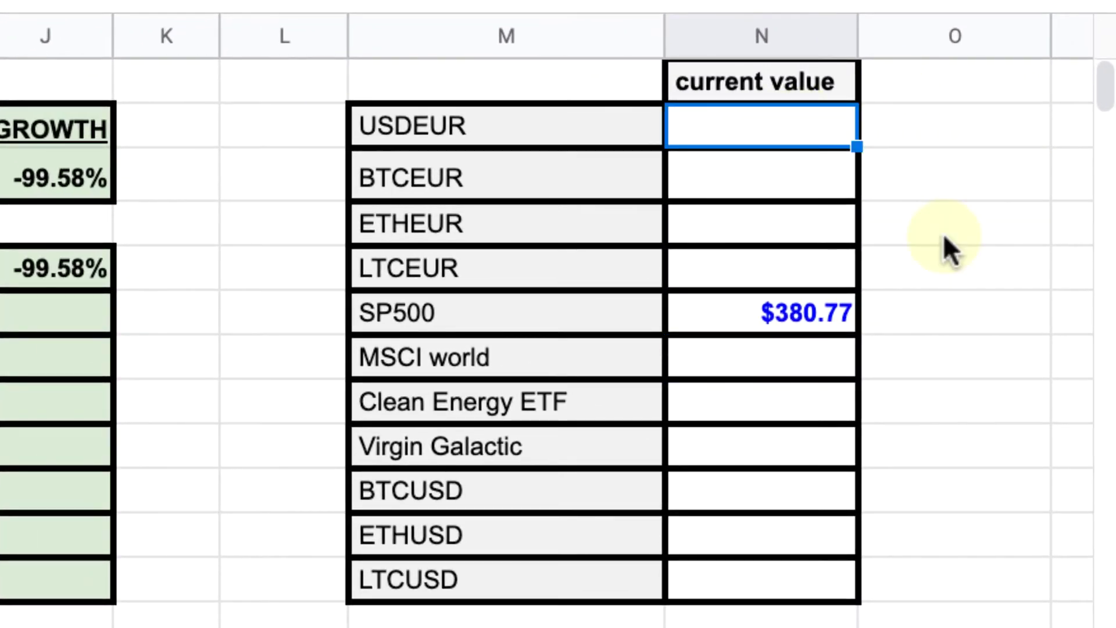
Step: Enter =GOOGLEFINANCE("CURRENCY:USDEUR") for the USDEUR rate, returning €0.84
text(=GOOGLE)
key(Tab)
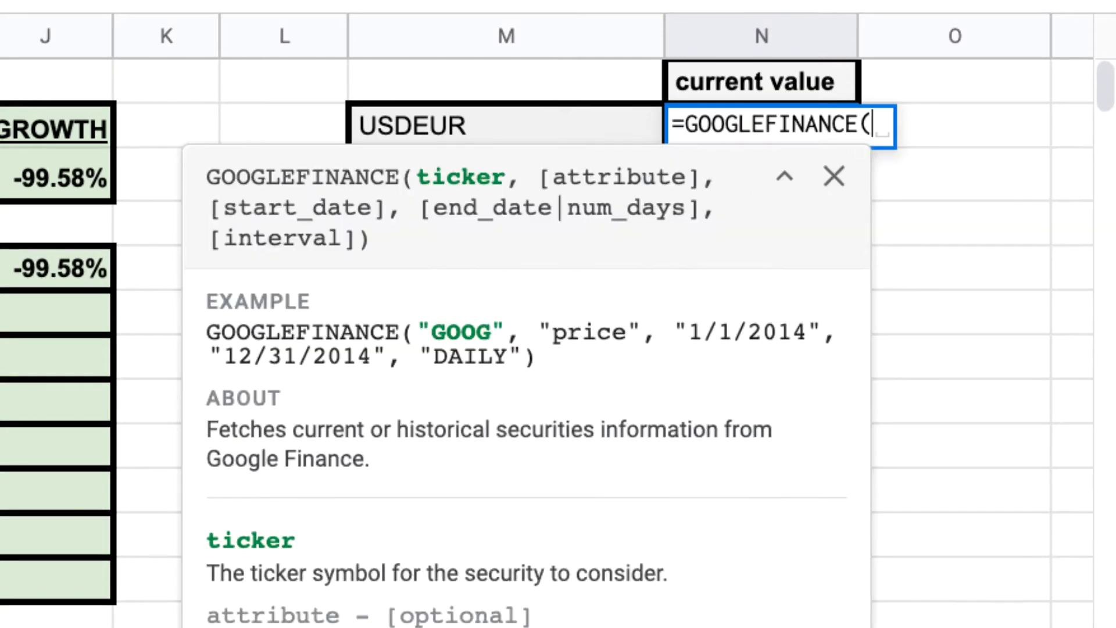
text("CURRENCY:)
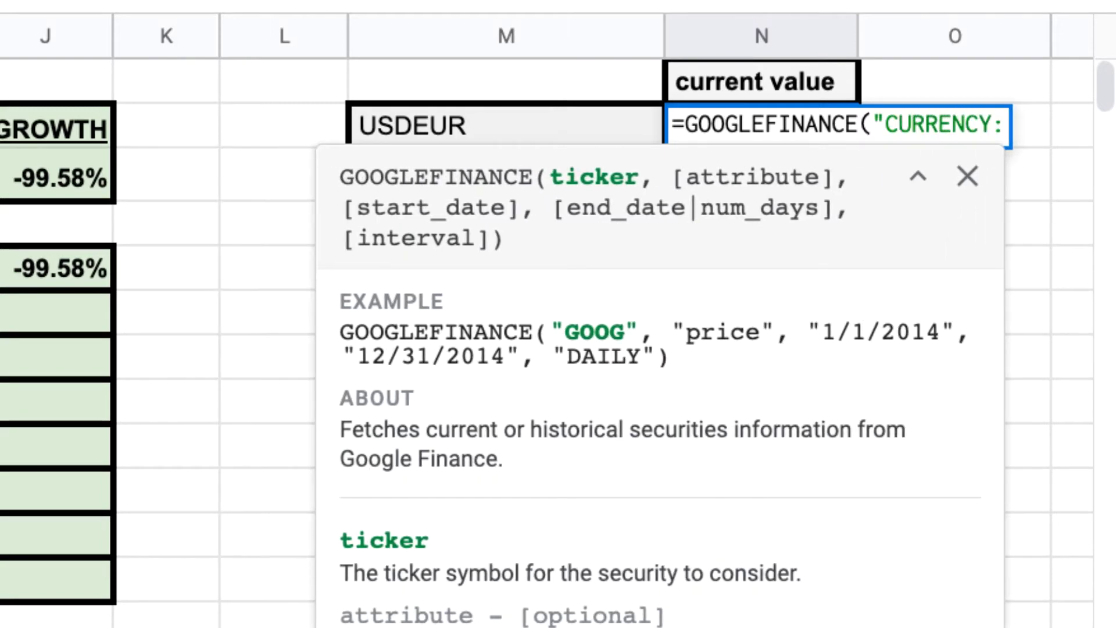
text(US)
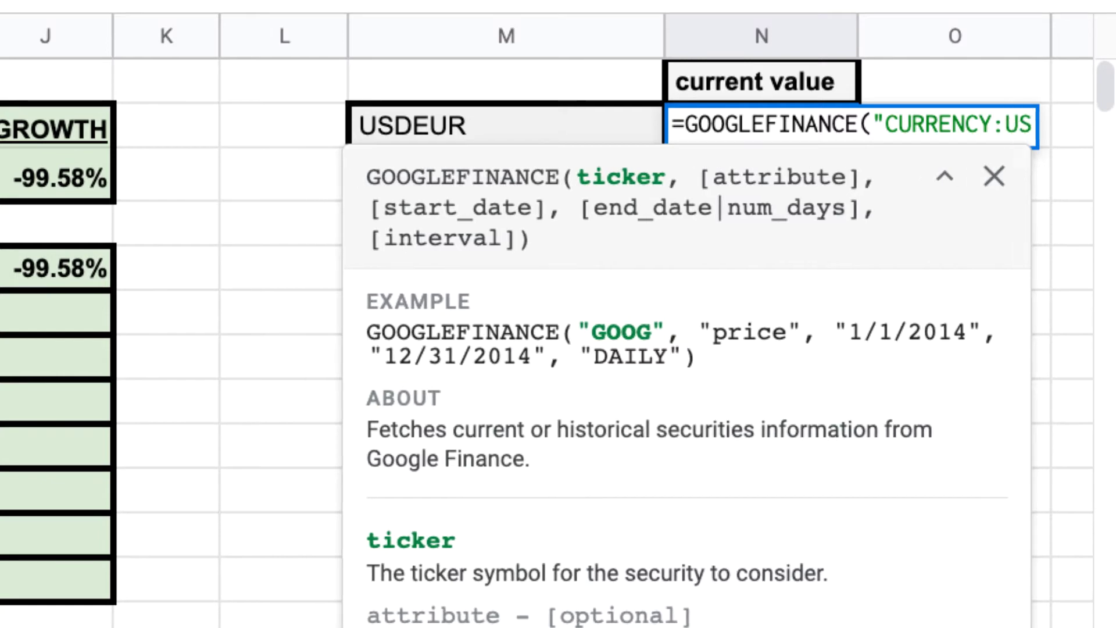
text(DEUR"))
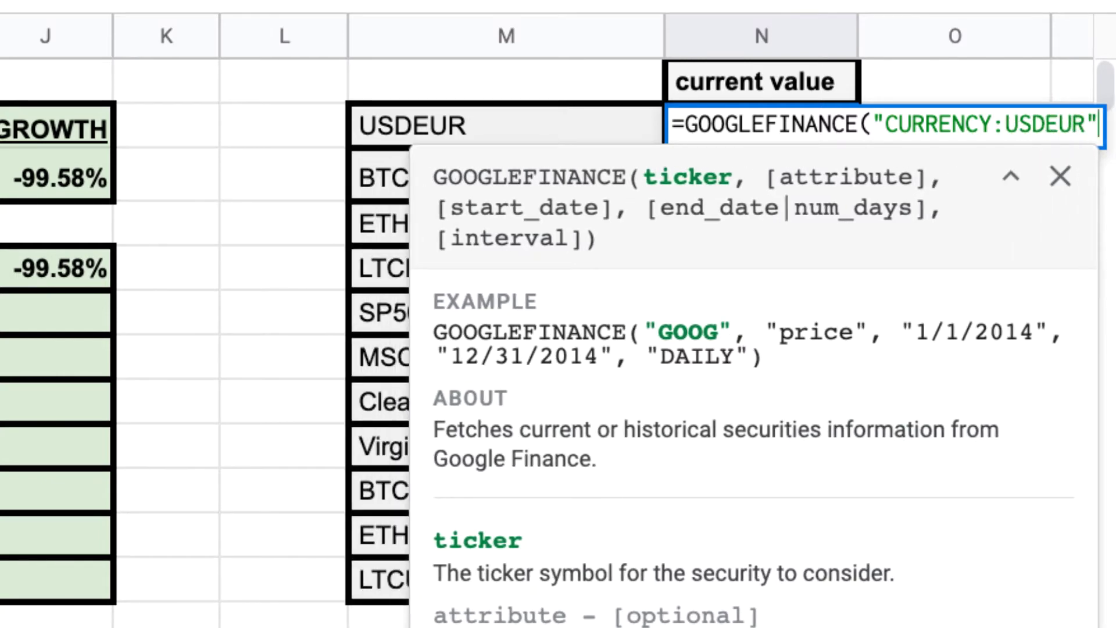
key(Return)
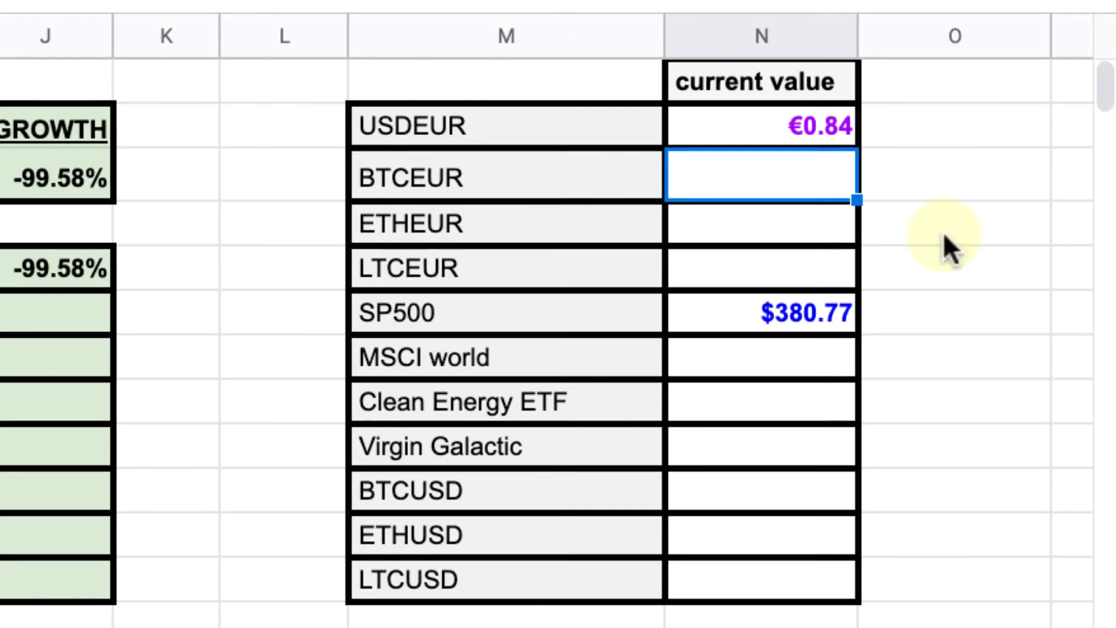
click(794, 135)
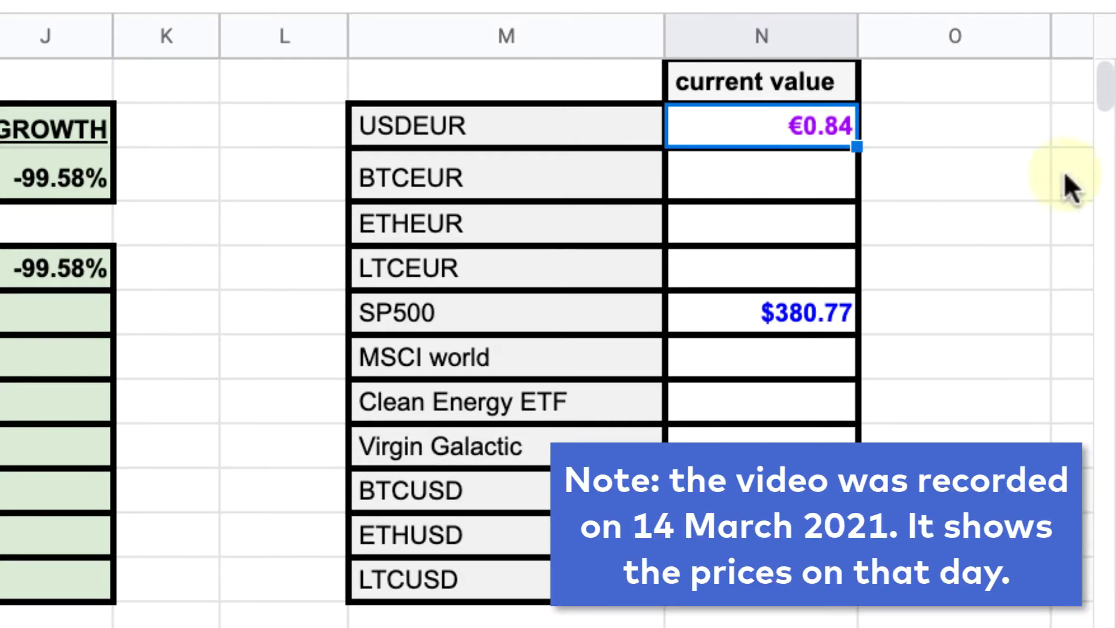
click(743, 134)
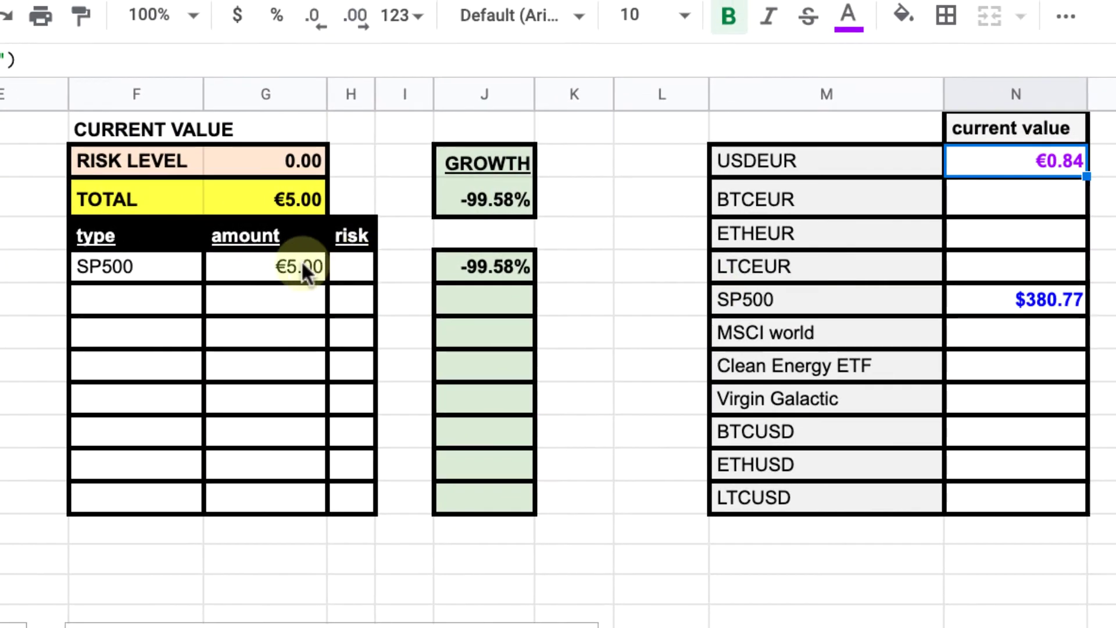
Step: Change the SP500 current amount to =5*N6*N2, giving €1,595.44 and 32.95% growth
double_click(301, 260)
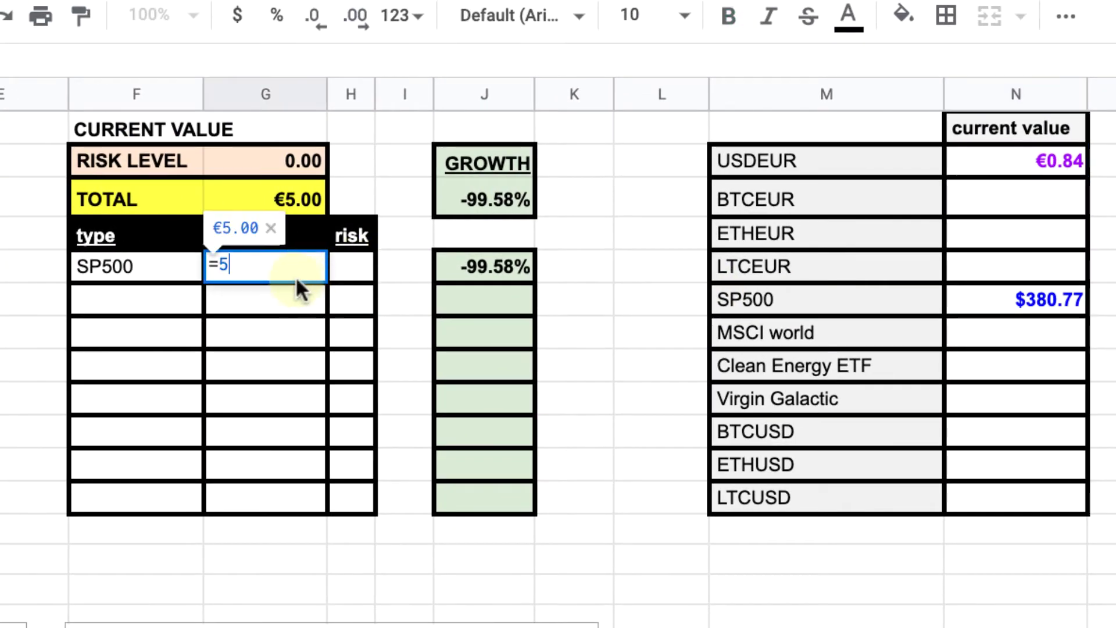
double_click(232, 265)
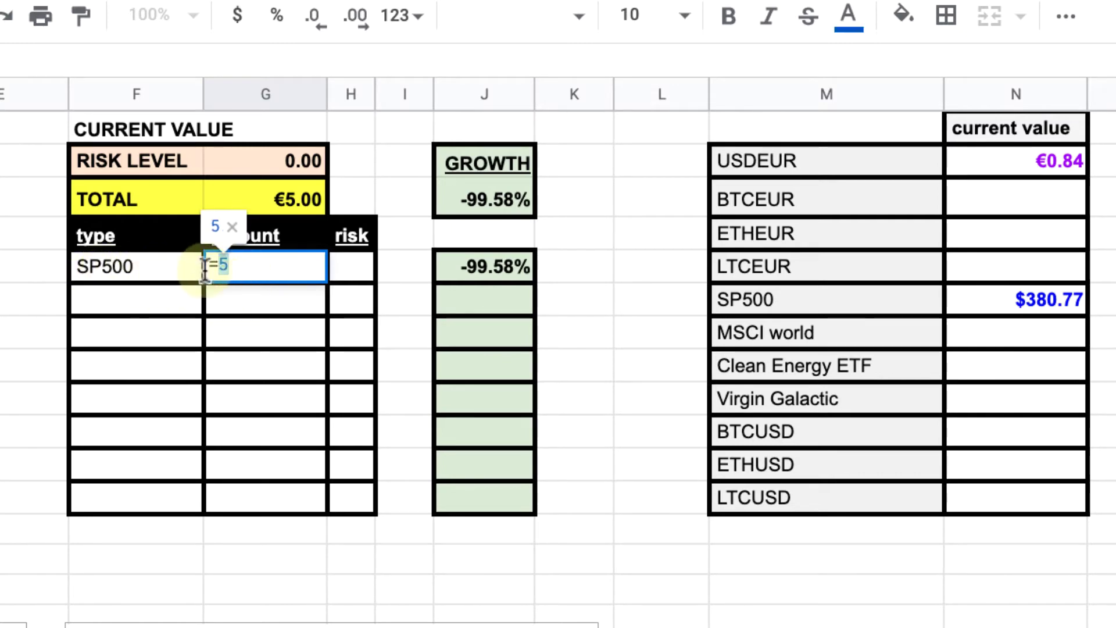
click(281, 263)
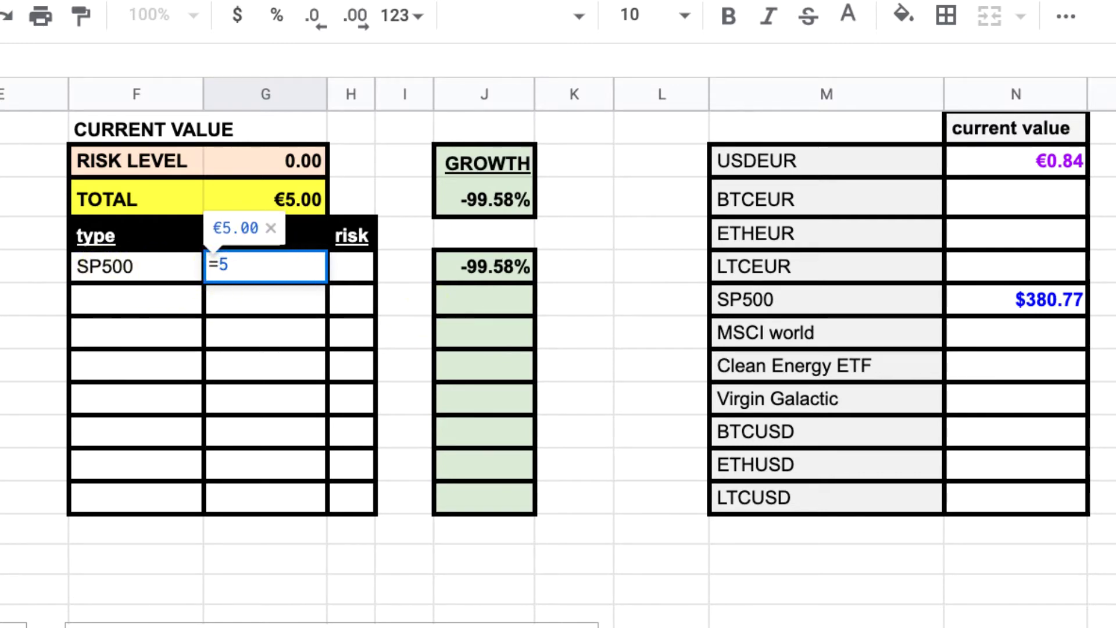
text(*)
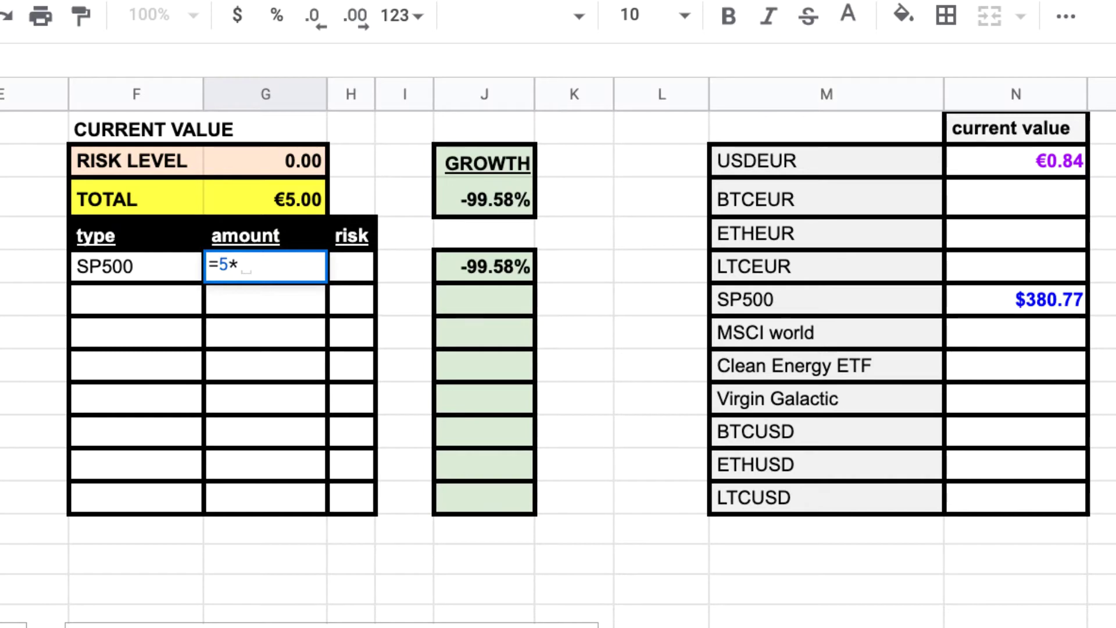
click(1044, 301)
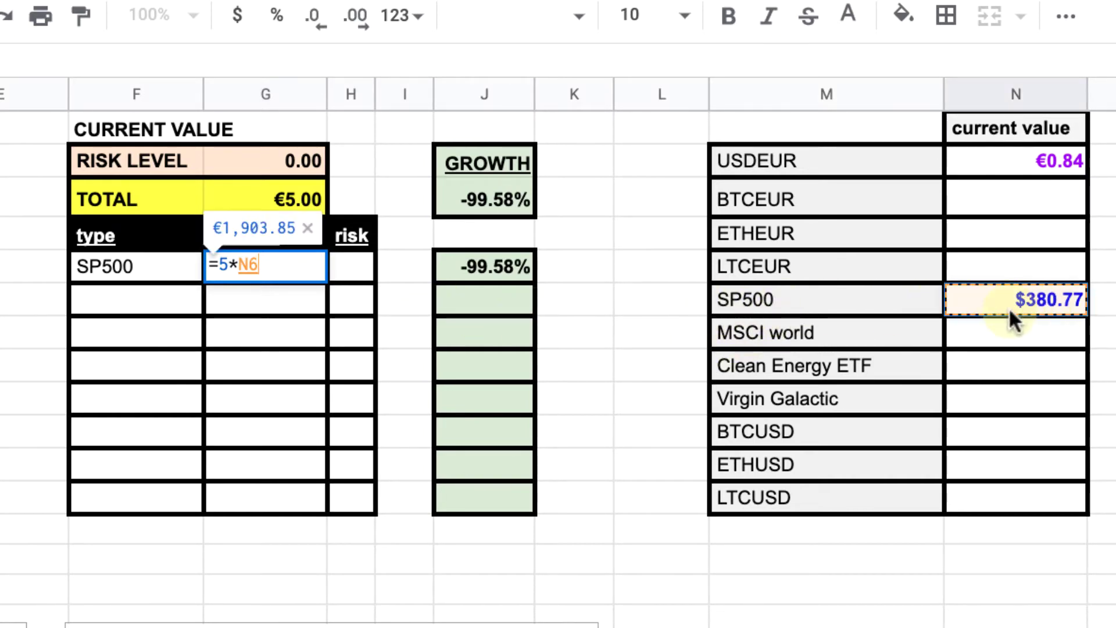
text(*)
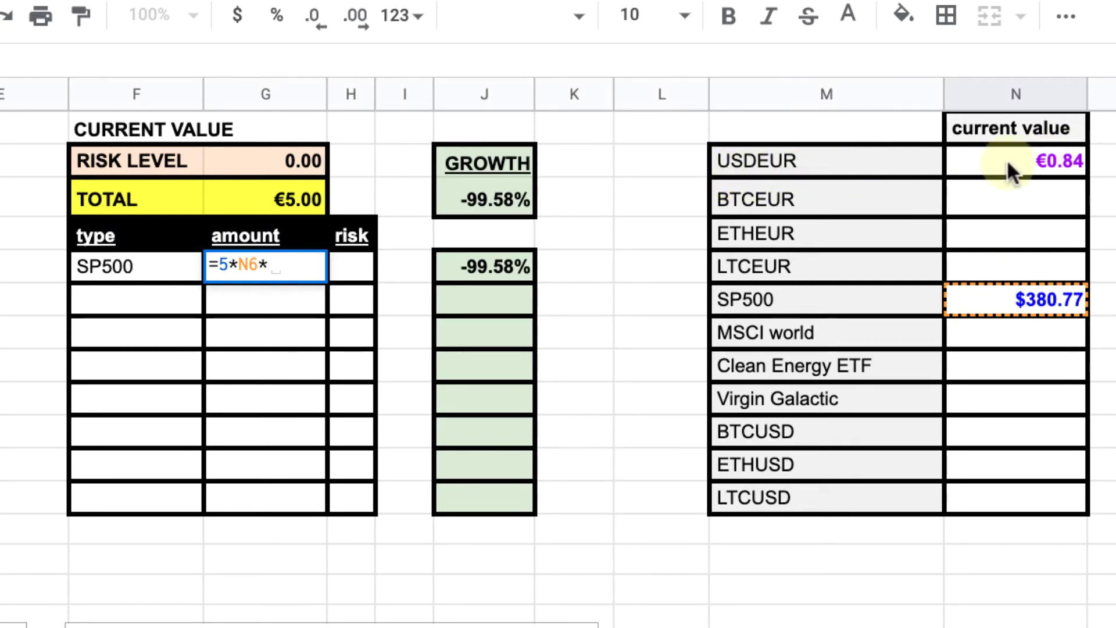
click(1024, 166)
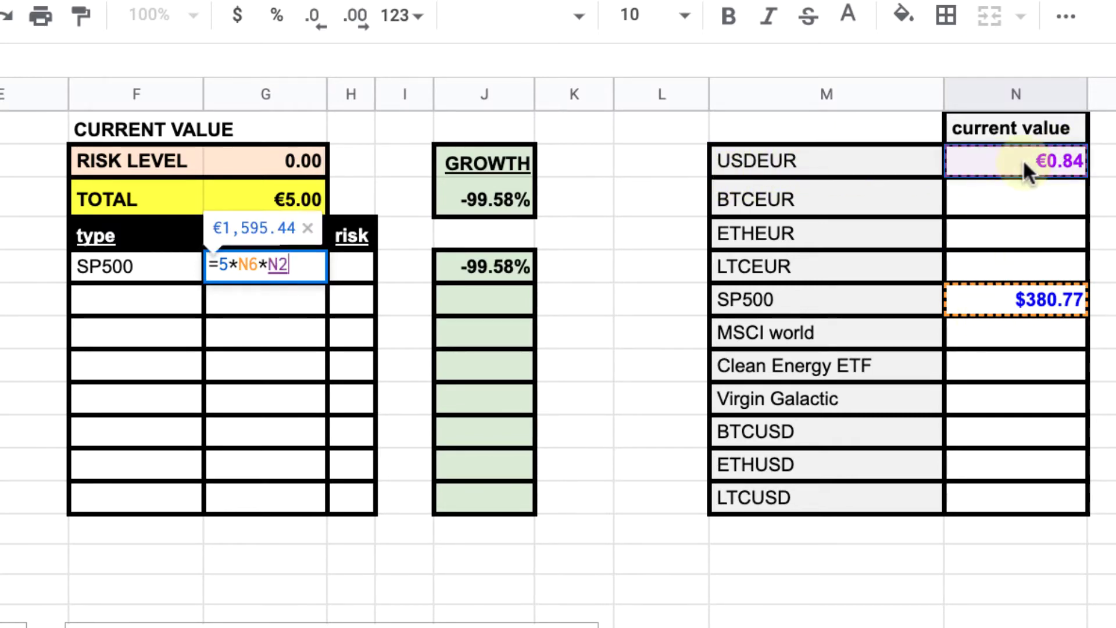
key(Return)
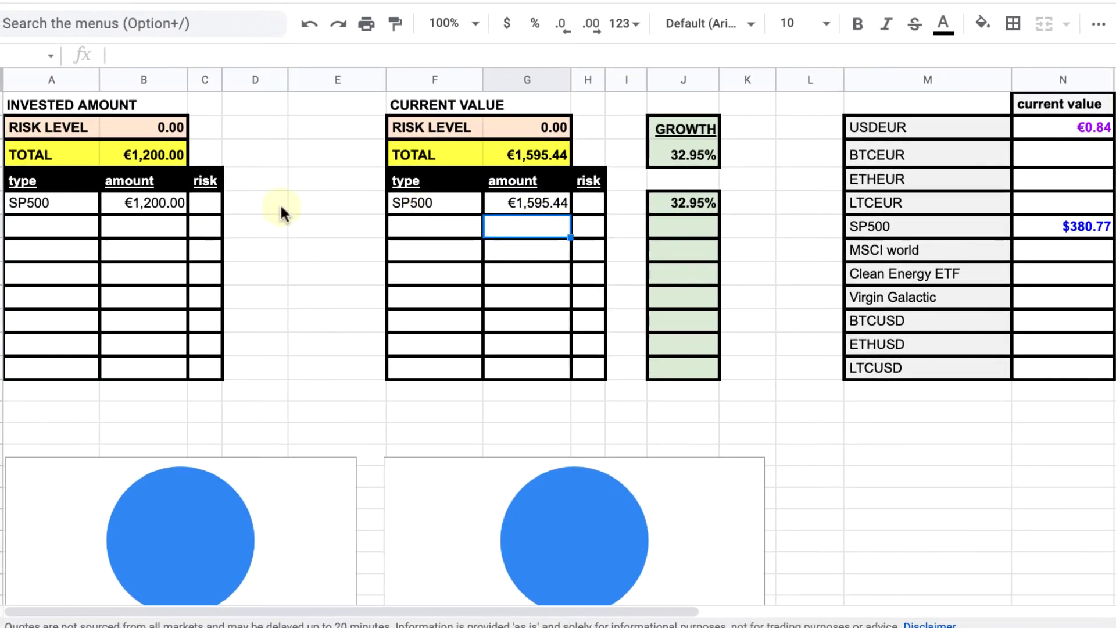
click(175, 207)
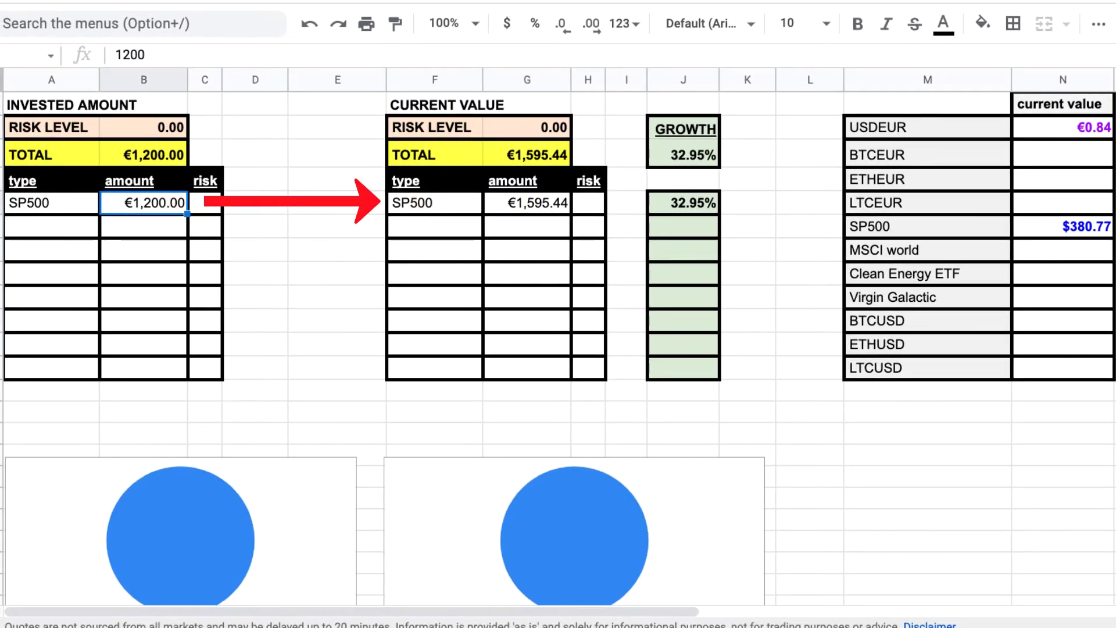
click(696, 206)
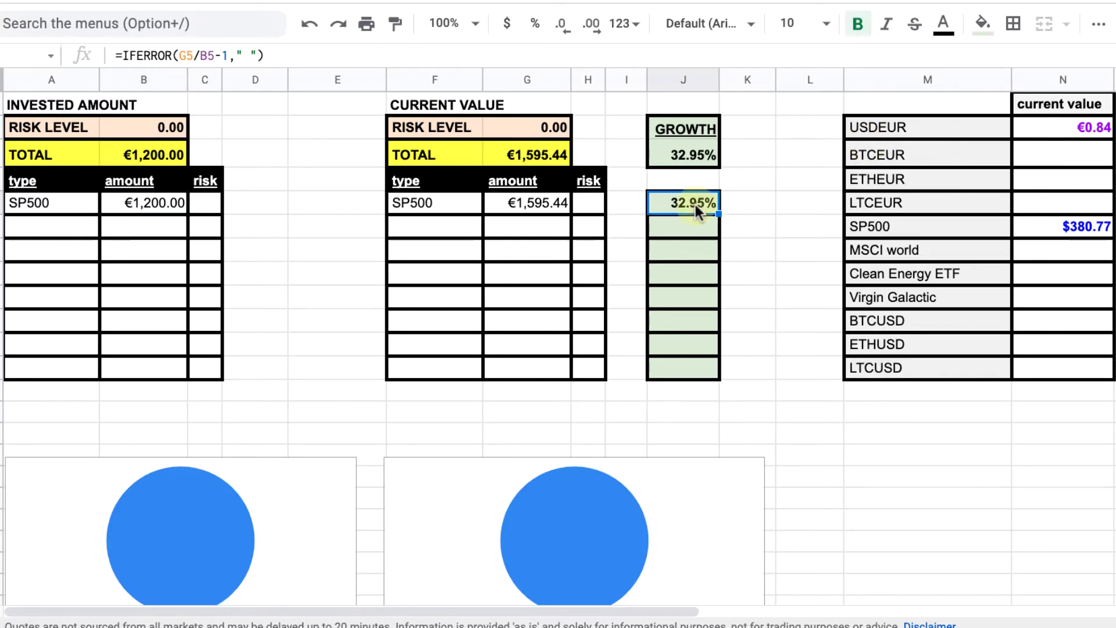
double_click(695, 204)
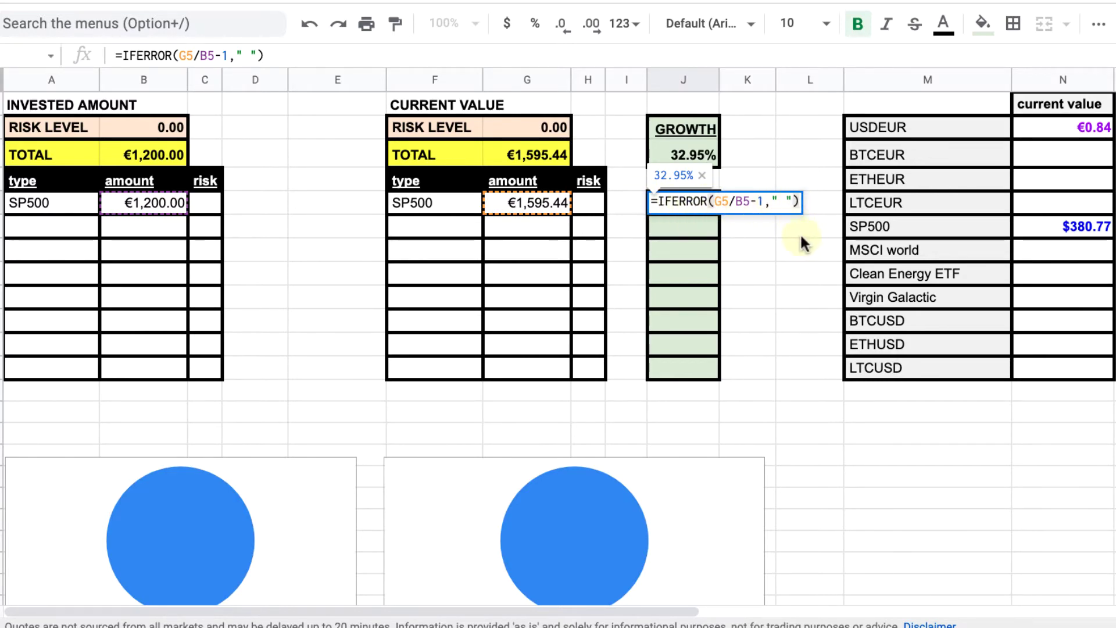
key(Escape)
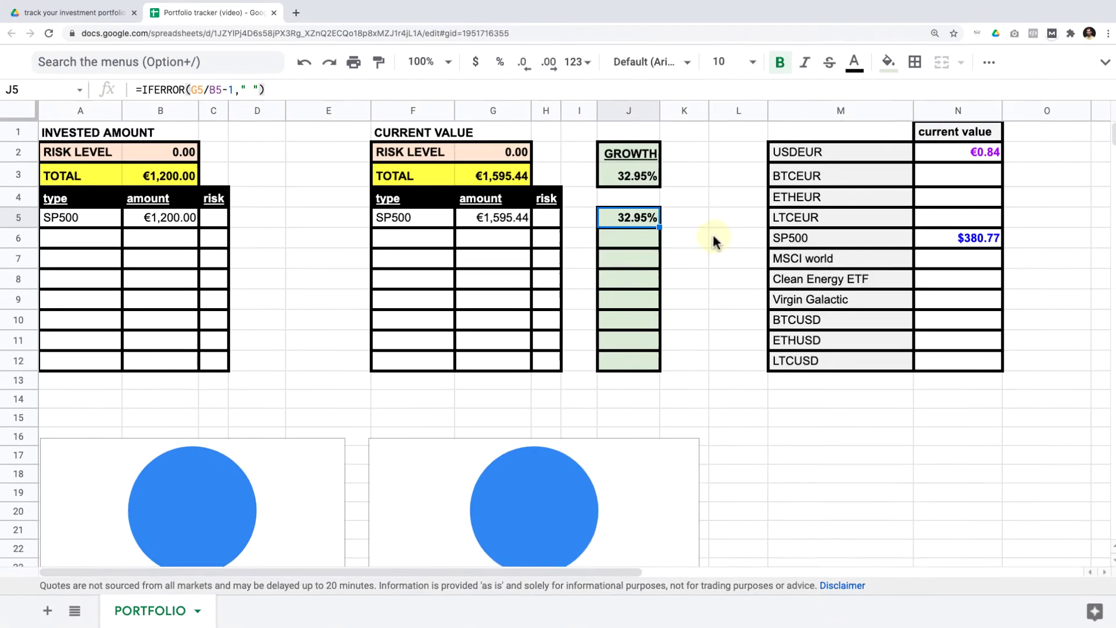
double_click(1020, 236)
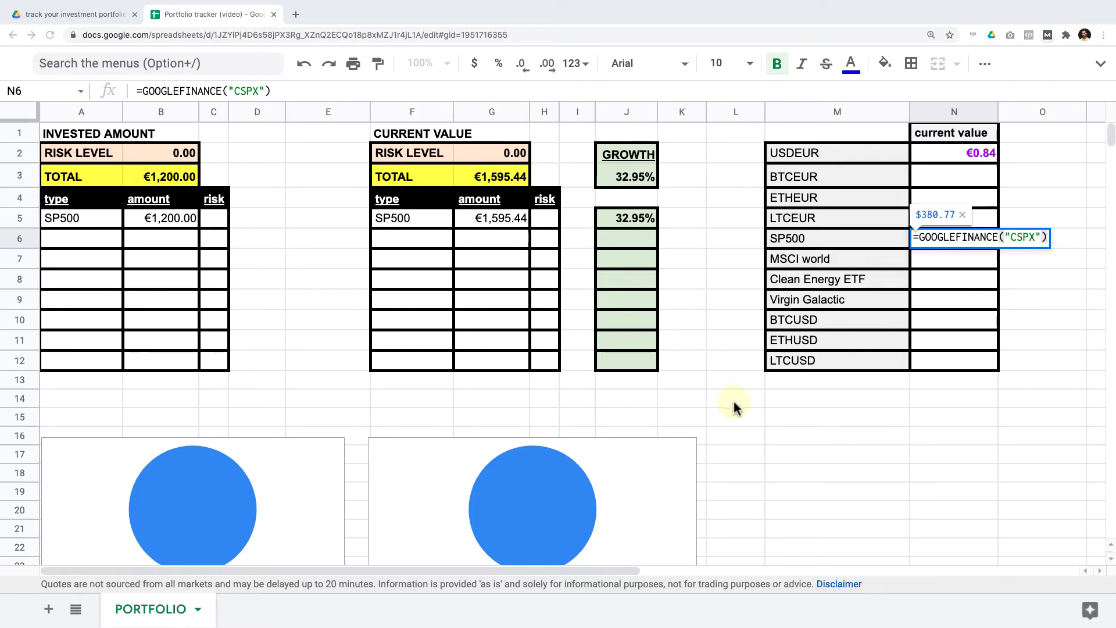
Step: Clear the SP500 example entries from both the invested and current value tables
click(75, 219)
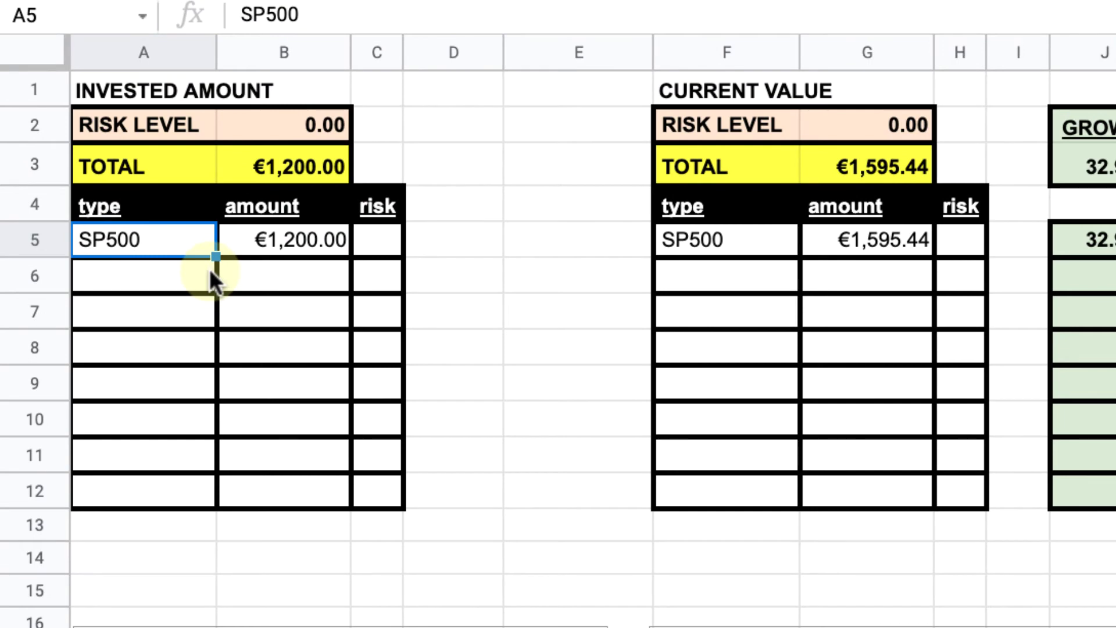
key(BackSpace)
key(Right)
key(BackSpace)
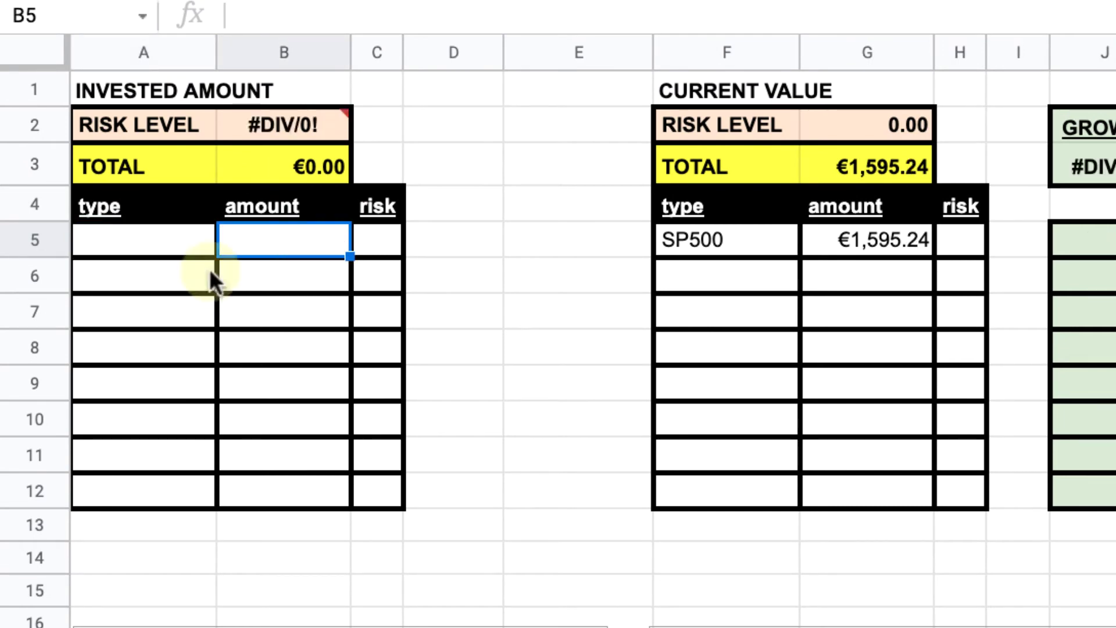
click(734, 255)
key(BackSpace)
key(Right)
key(BackSpace)
key(Home)
Step: List bond, low-risk ETF, mid-risk ETF and high-risk ETF as asset types
text(bond)
key(Return)
text(low-ri)
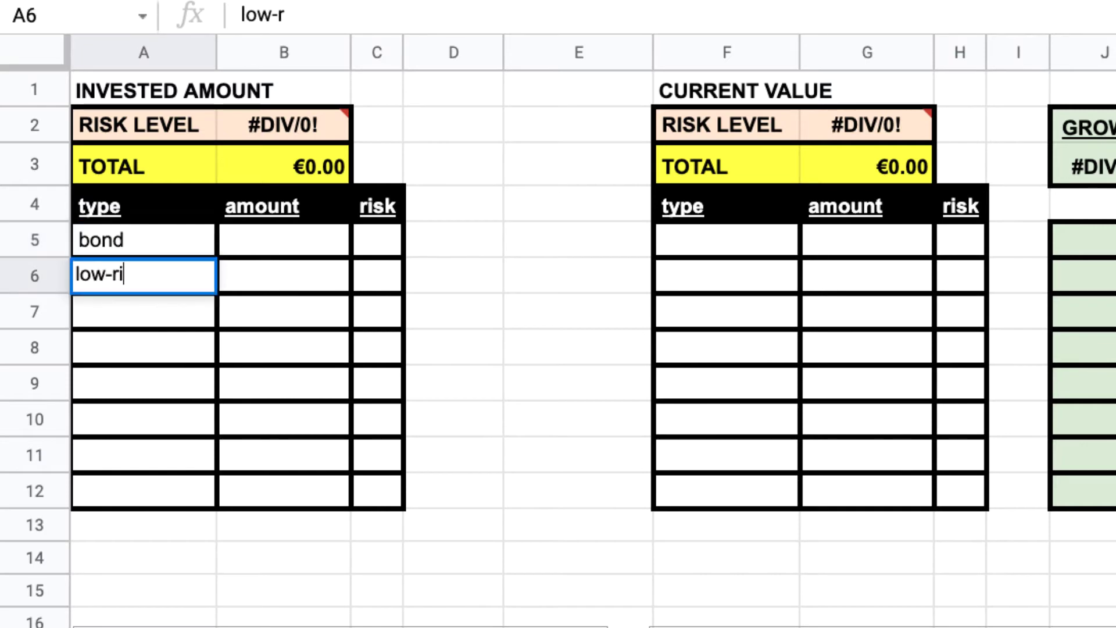
text(sk ETF)
key(Return)
text(mid-risk ETF)
key(Return)
text(high-risk ETF)
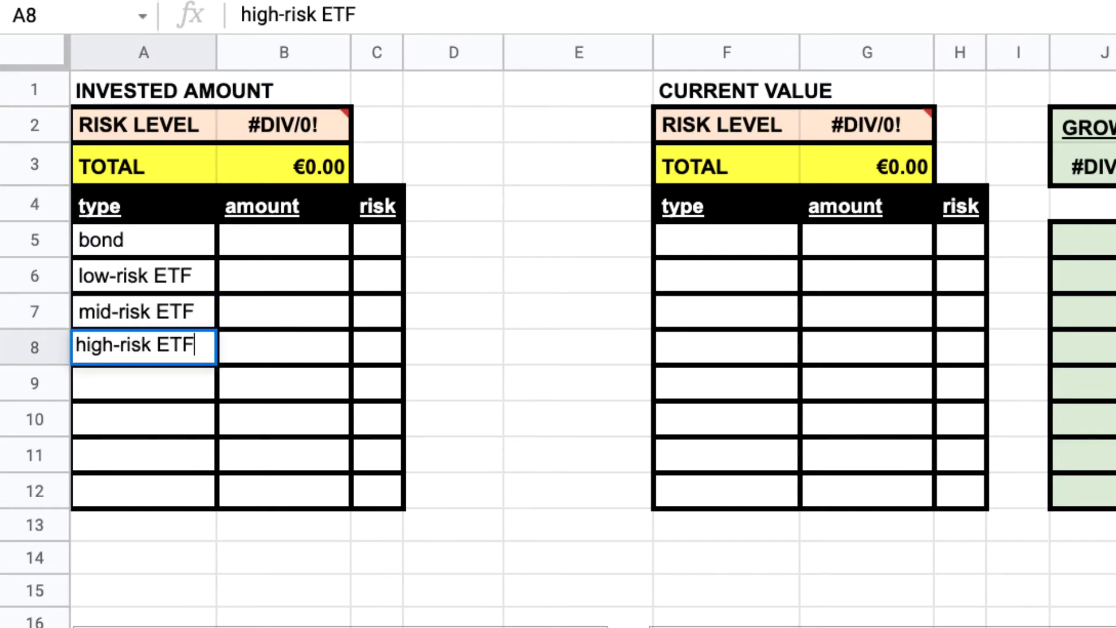
key(Return)
Step: Add stock, crypto and cash as asset types, abandoning an extra 'real estate' entry
text(stock)
key(Return)
text(crypto)
key(Return)
text(cash)
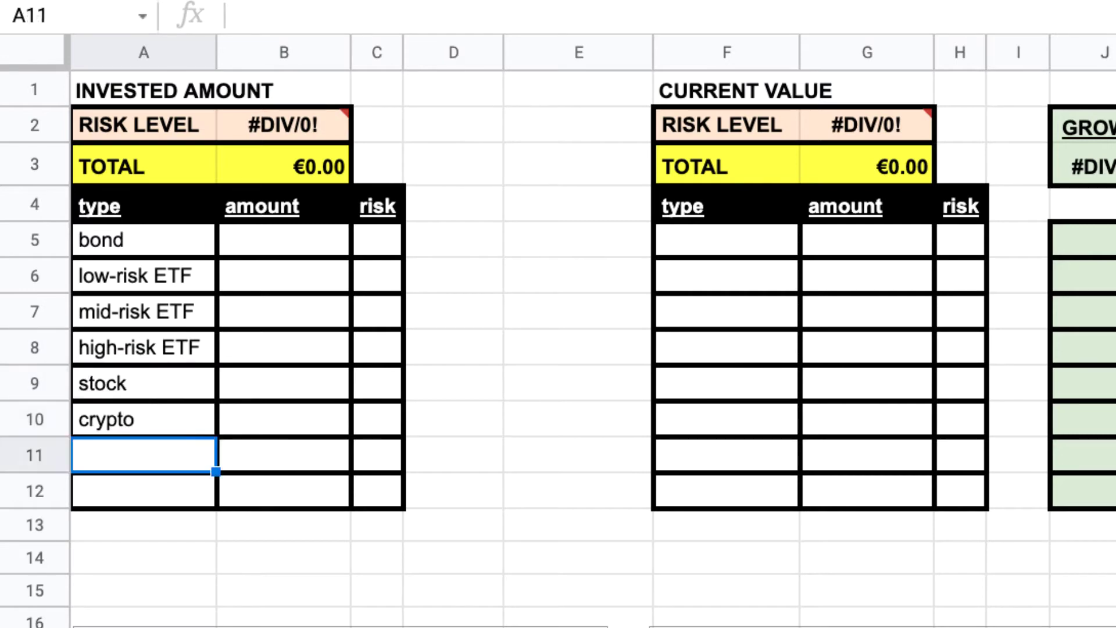
click(959, 589)
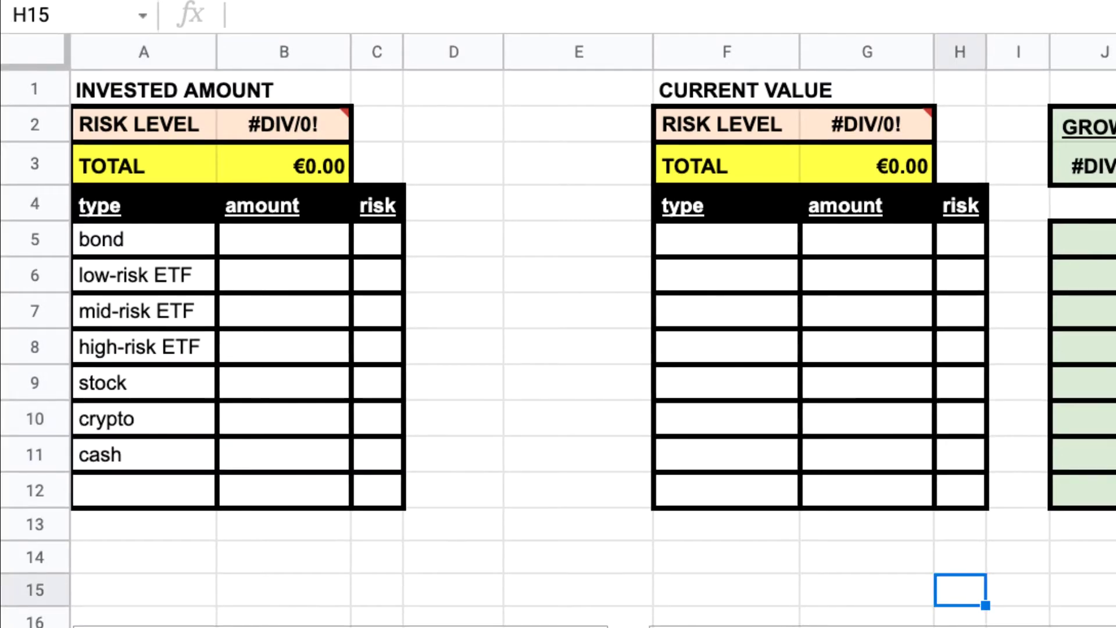
click(151, 494)
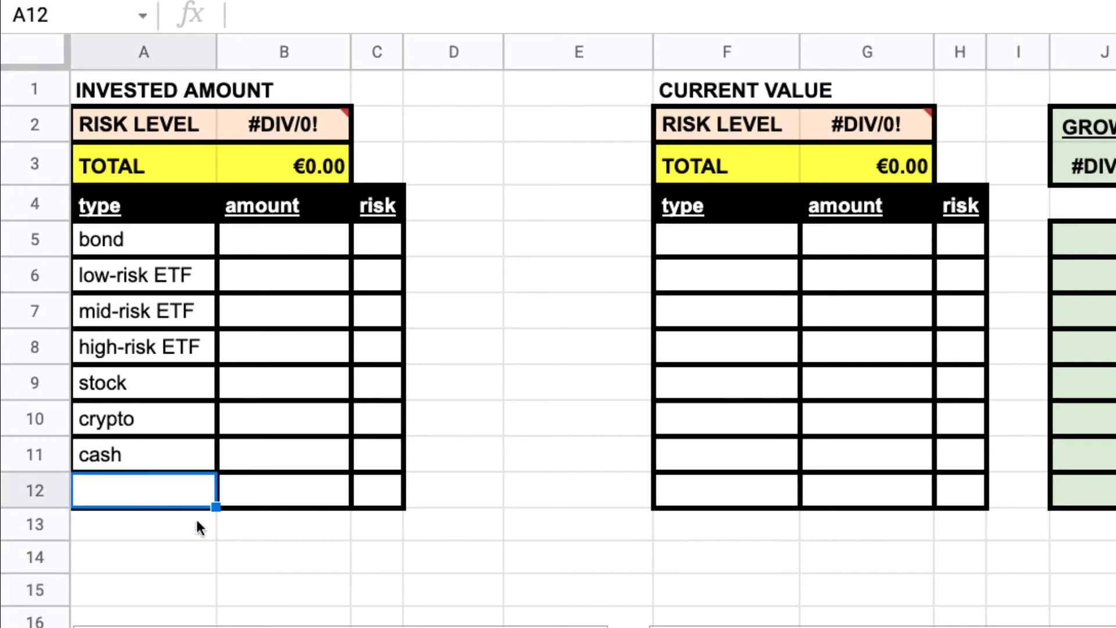
text(real estate)
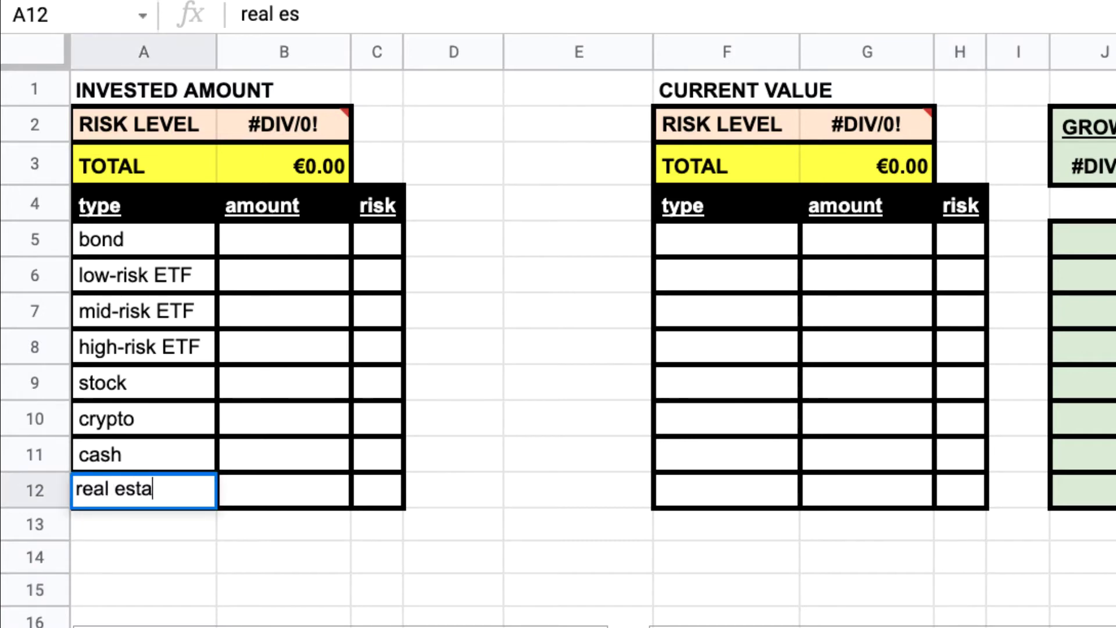
key(Escape)
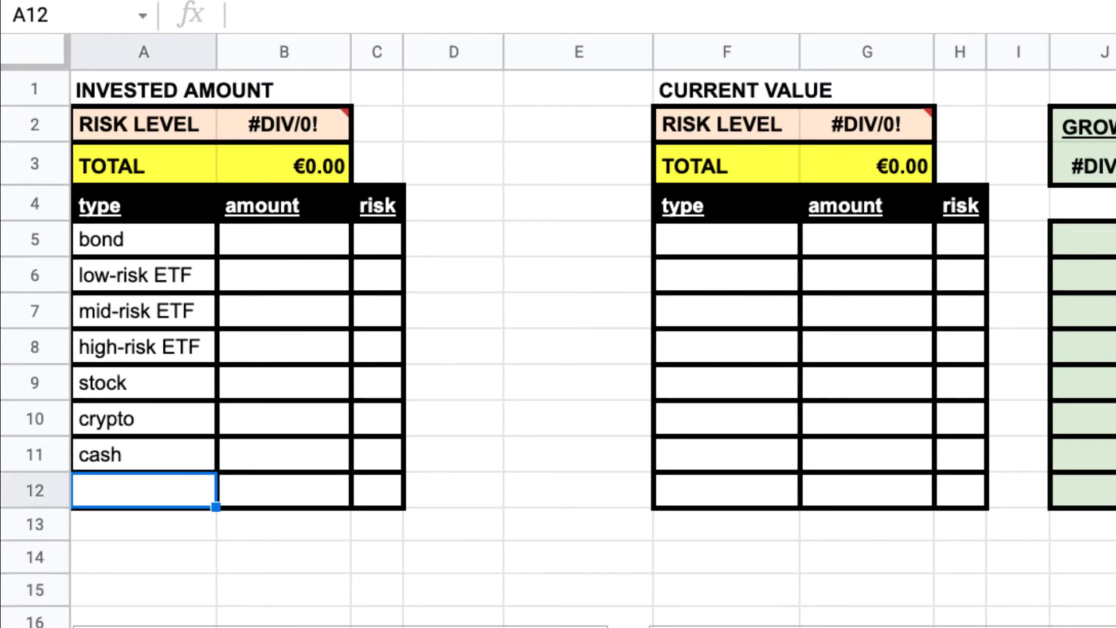
click(143, 524)
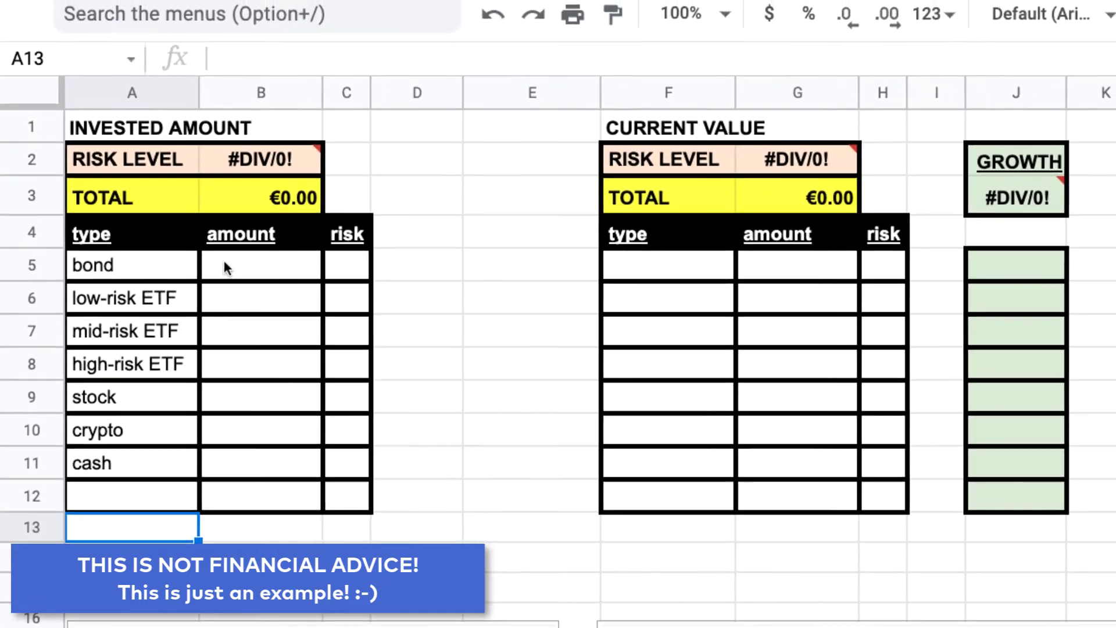
click(225, 265)
Step: Record invested amounts of 5,000 for bond, 2000 for low-risk ETF and 500 for mid-risk ETF
text(5,00)
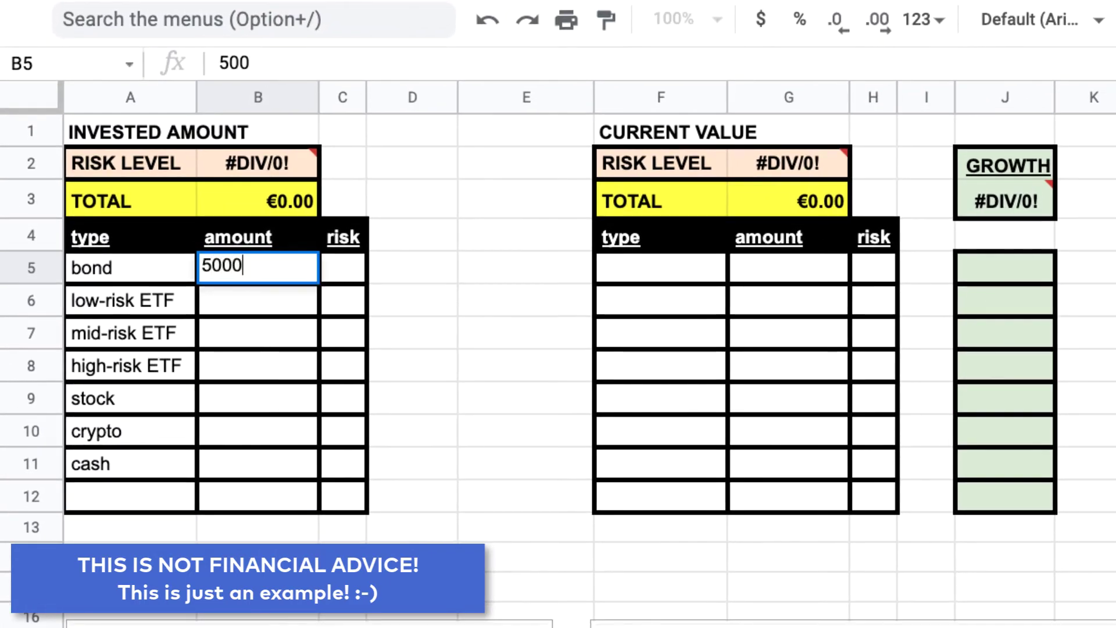
text(0)
key(Return)
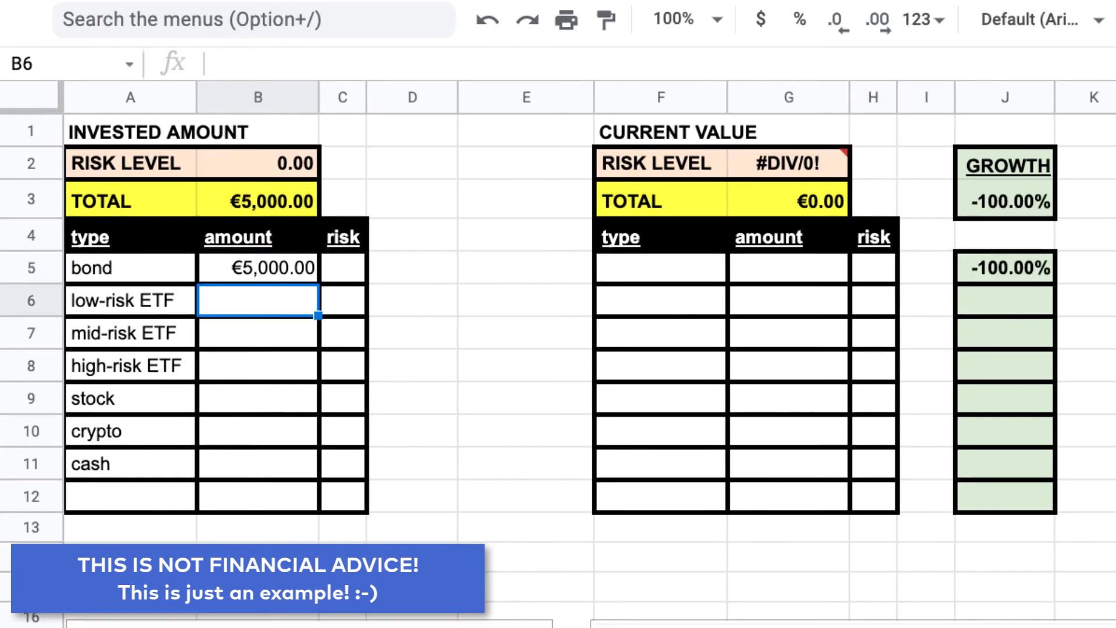
text(2000)
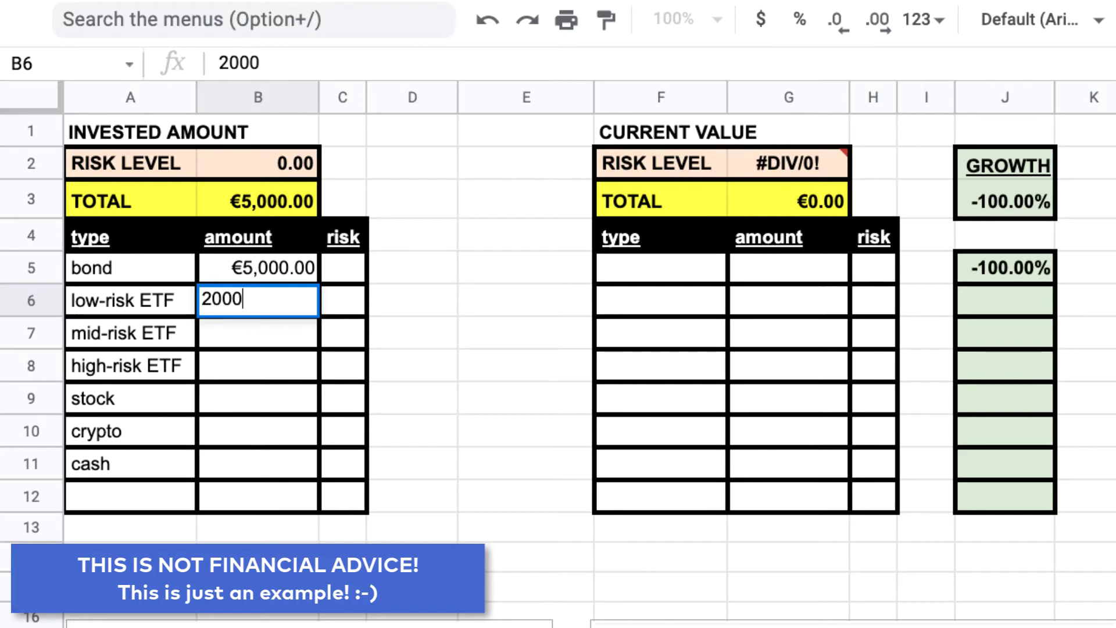
key(Return)
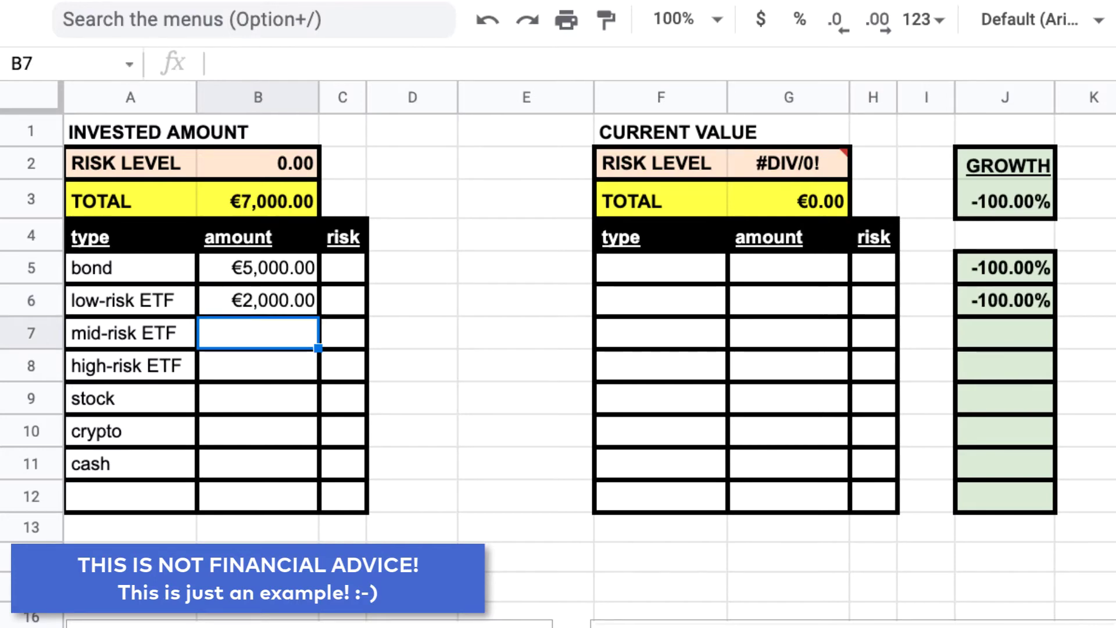
text(5000)
key(Return)
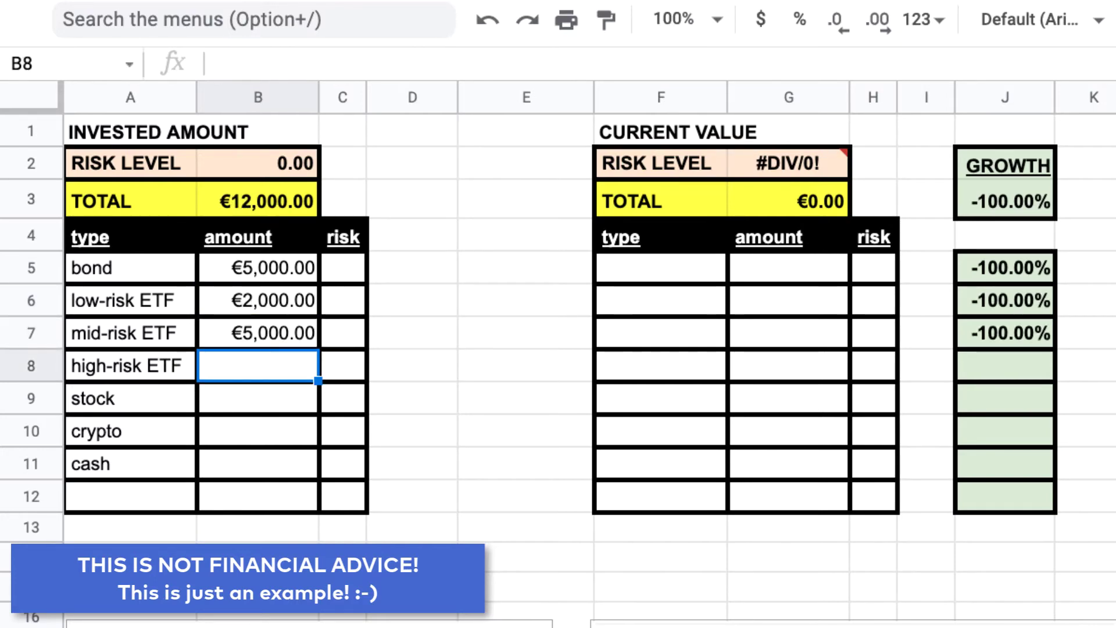
key(Up)
text(500)
key(Return)
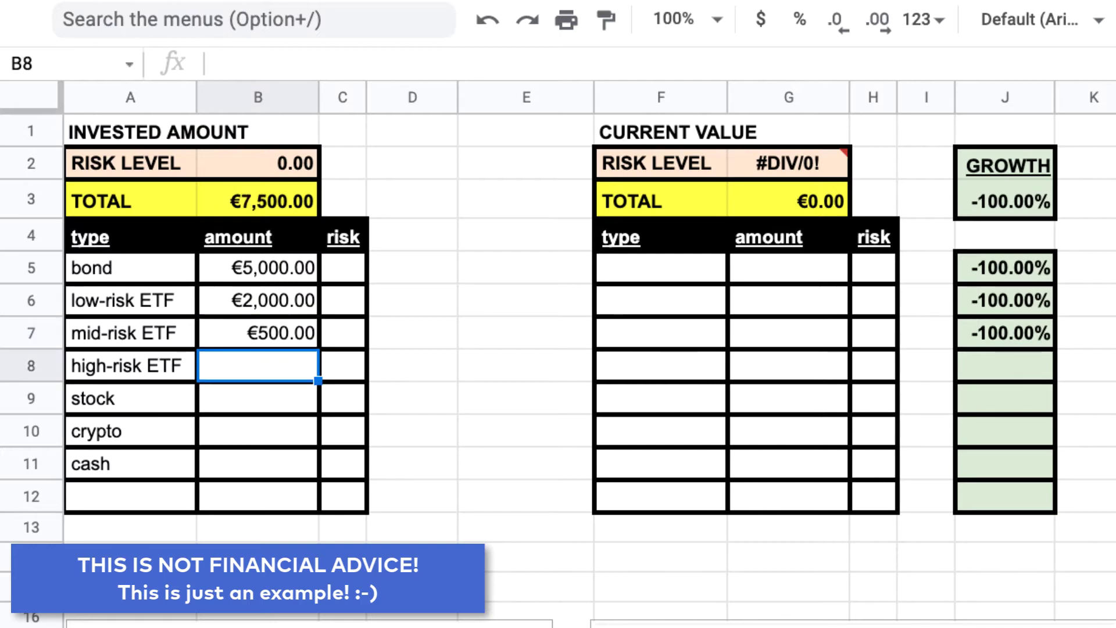
Step: Record 0 for high-risk ETF, 1000 for stock, 3000 for crypto and 1000 for cash
text(0)
key(Return)
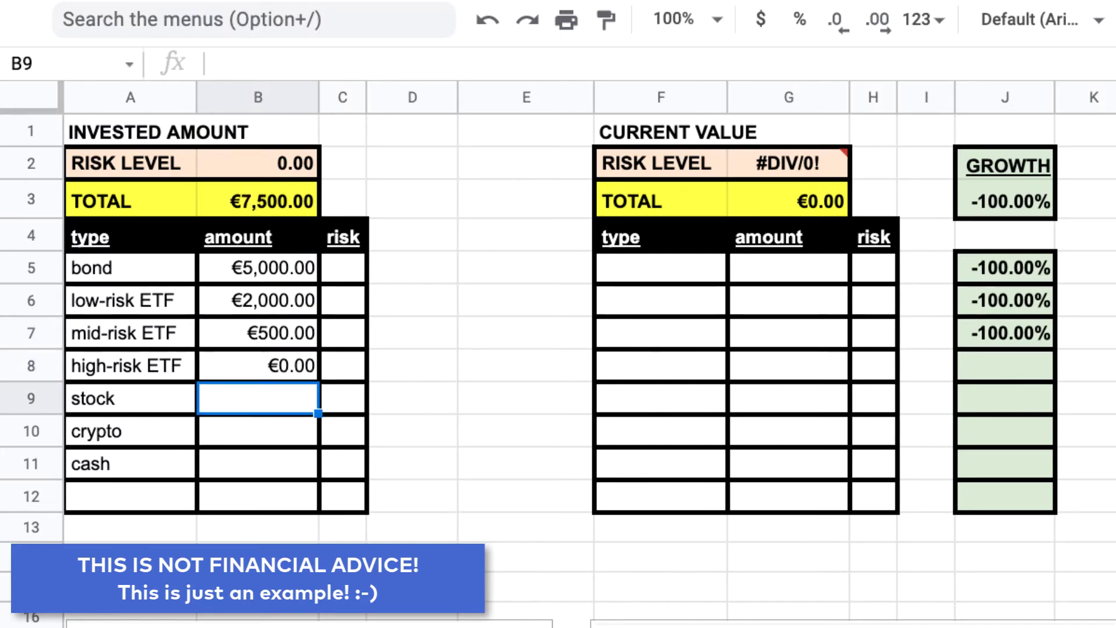
text(1000)
key(Return)
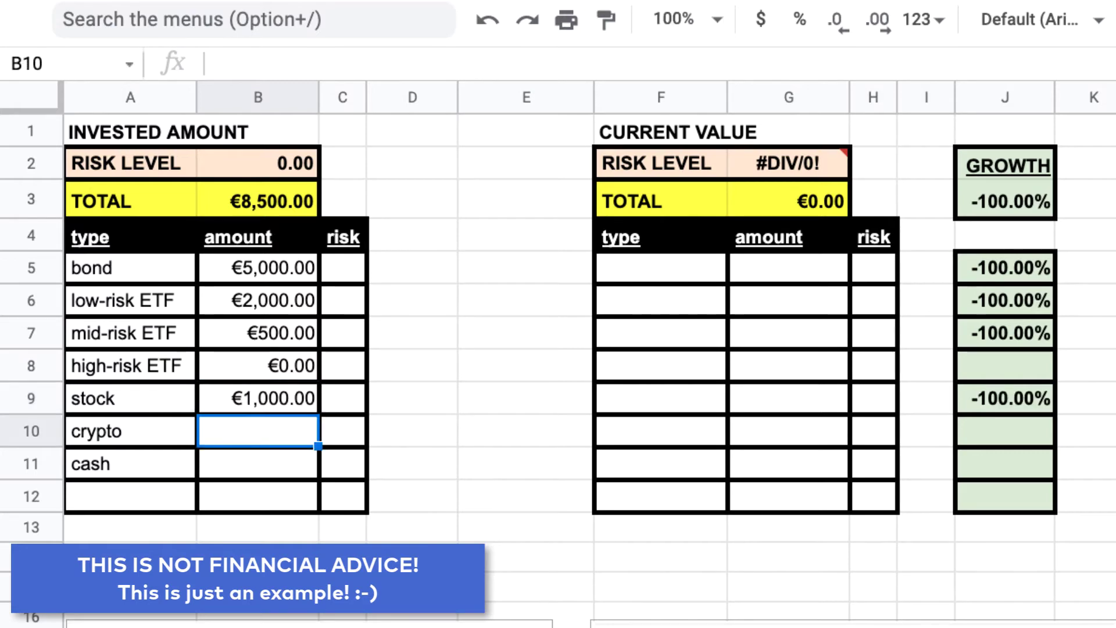
text(3000)
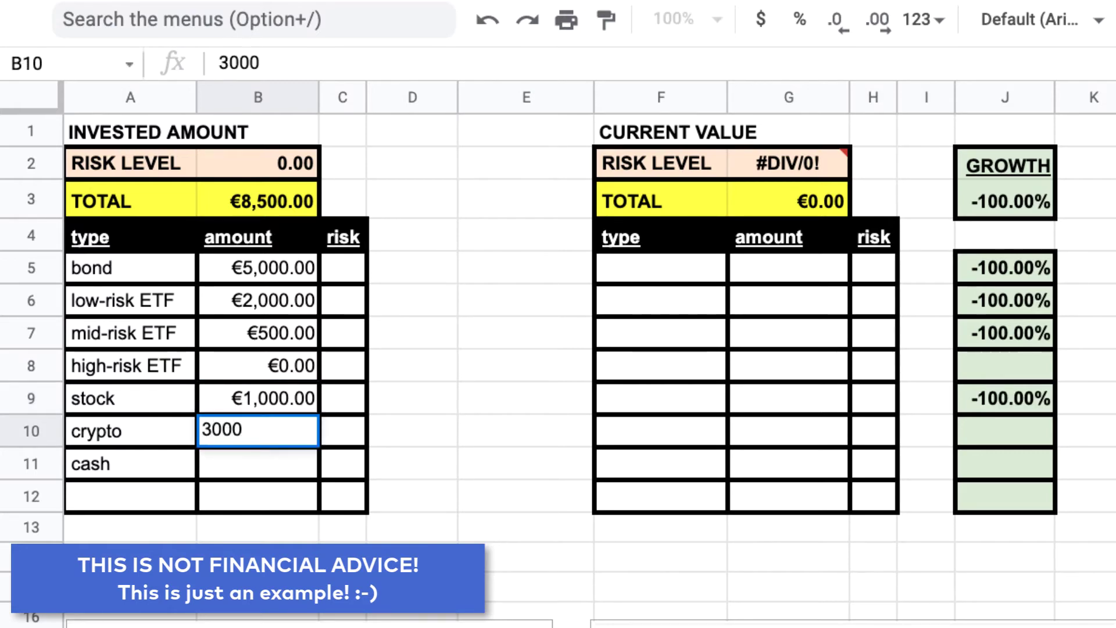
key(Return)
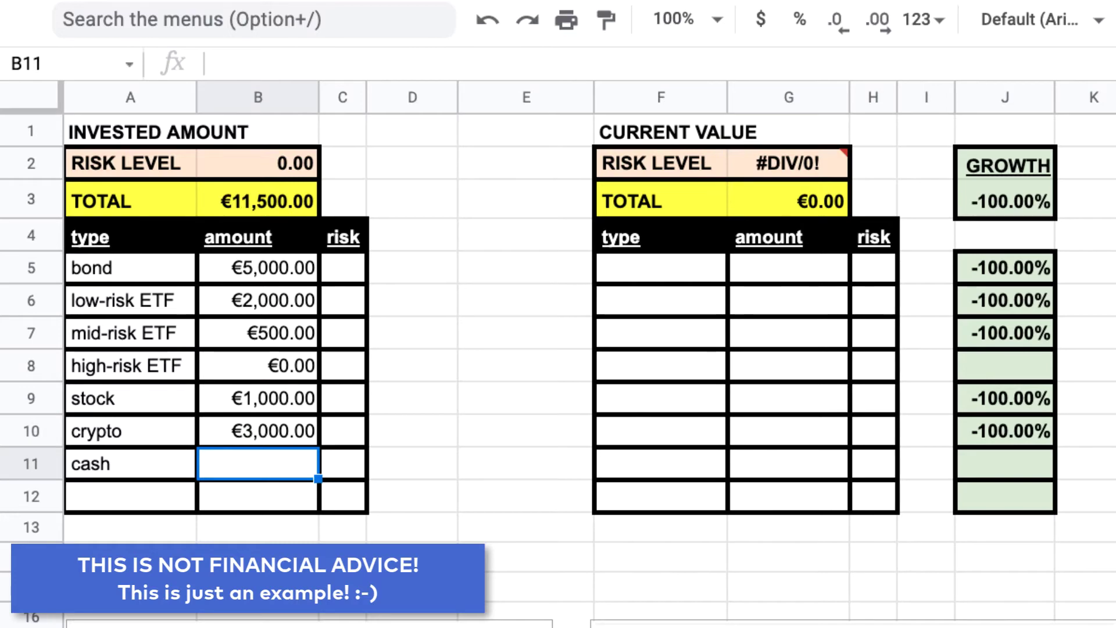
text(1000)
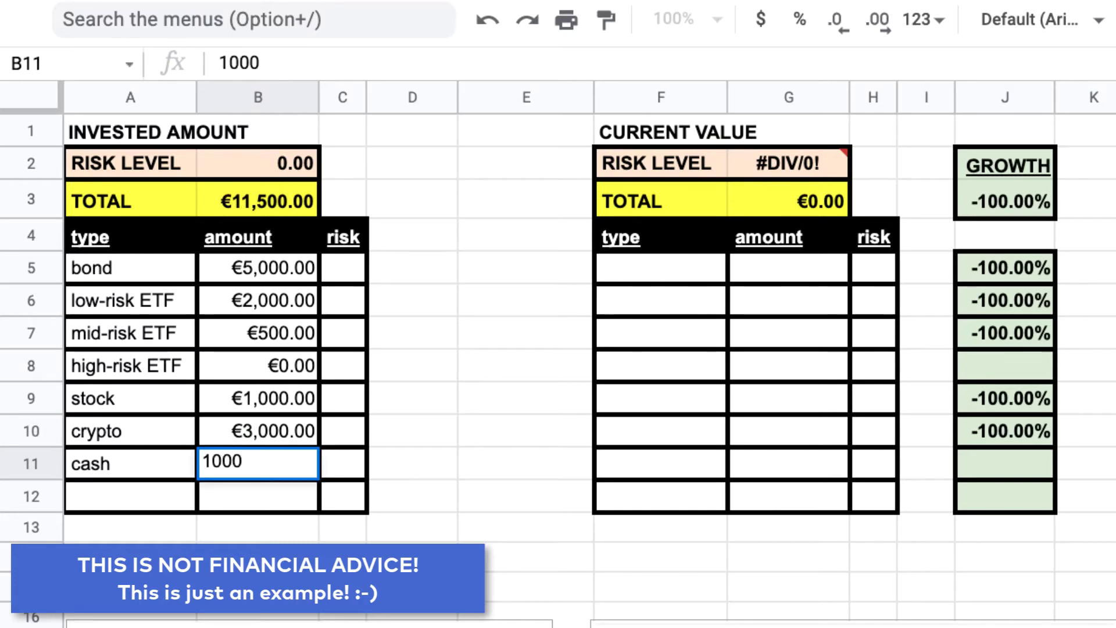
key(Return)
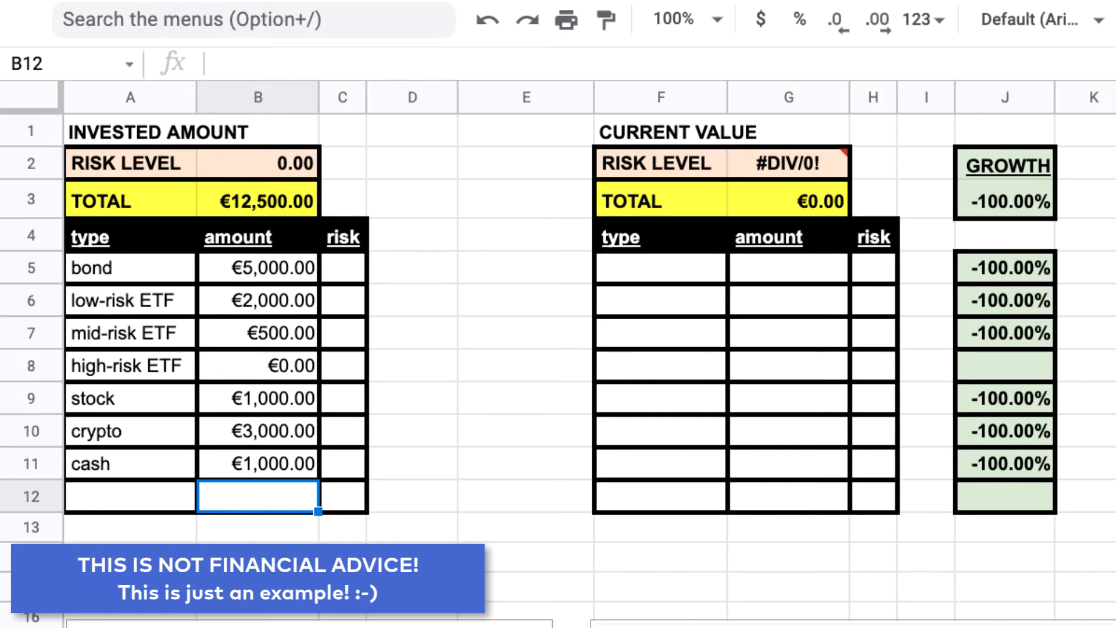
Step: Replace the low-risk ETF invested amount with =1500+500
click(107, 305)
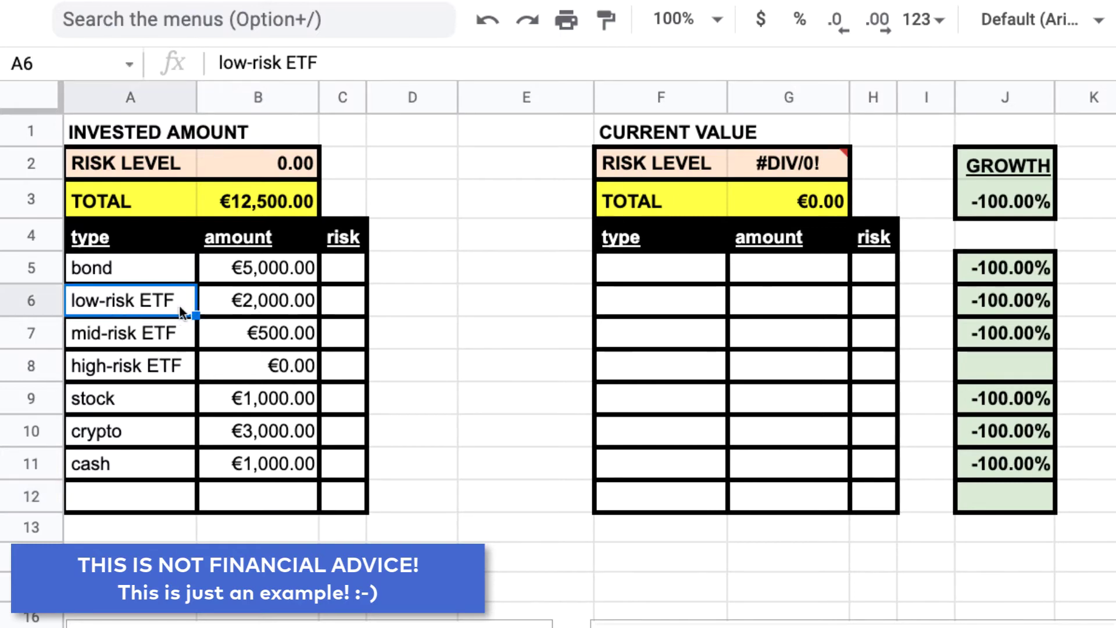
click(275, 305)
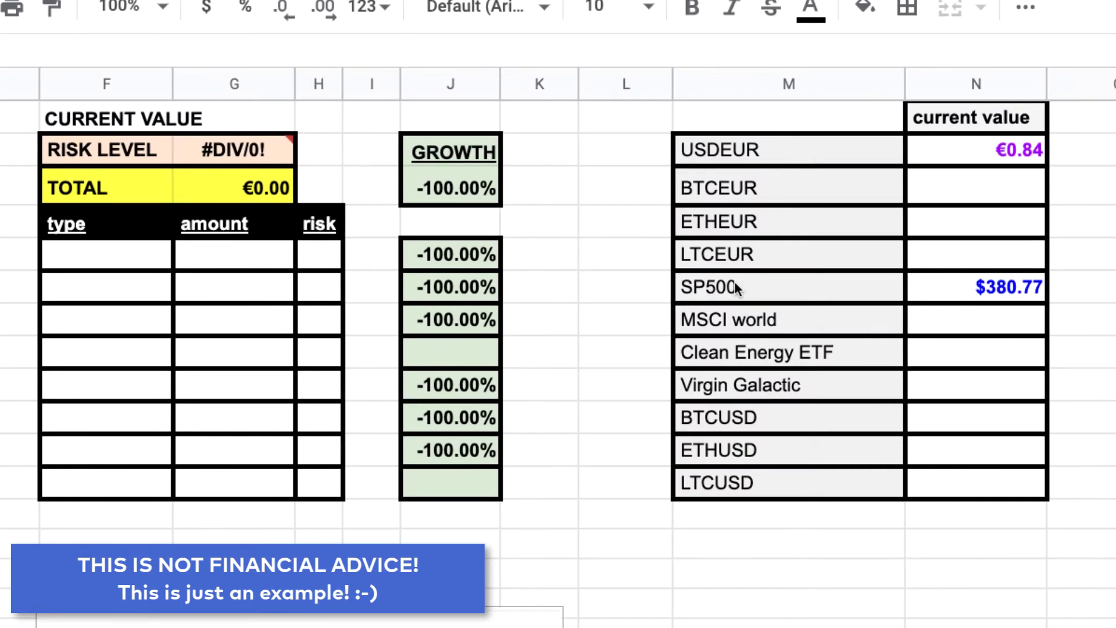
click(735, 285)
click(777, 323)
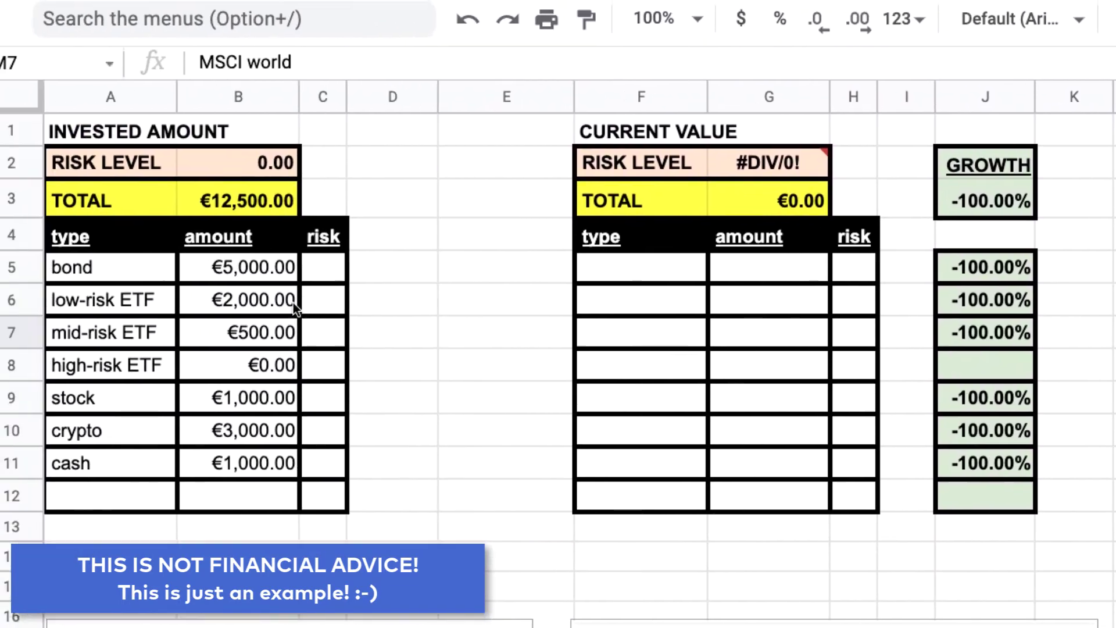
click(293, 302)
double_click(291, 304)
drag(219, 61, 472, 61)
text(=)
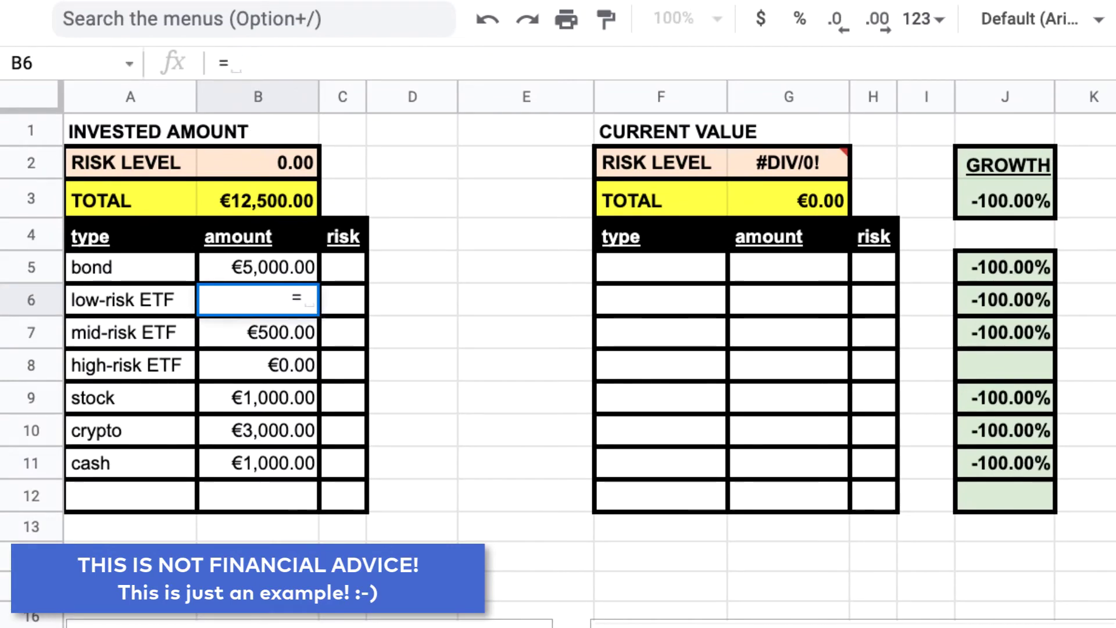
text(1500+500)
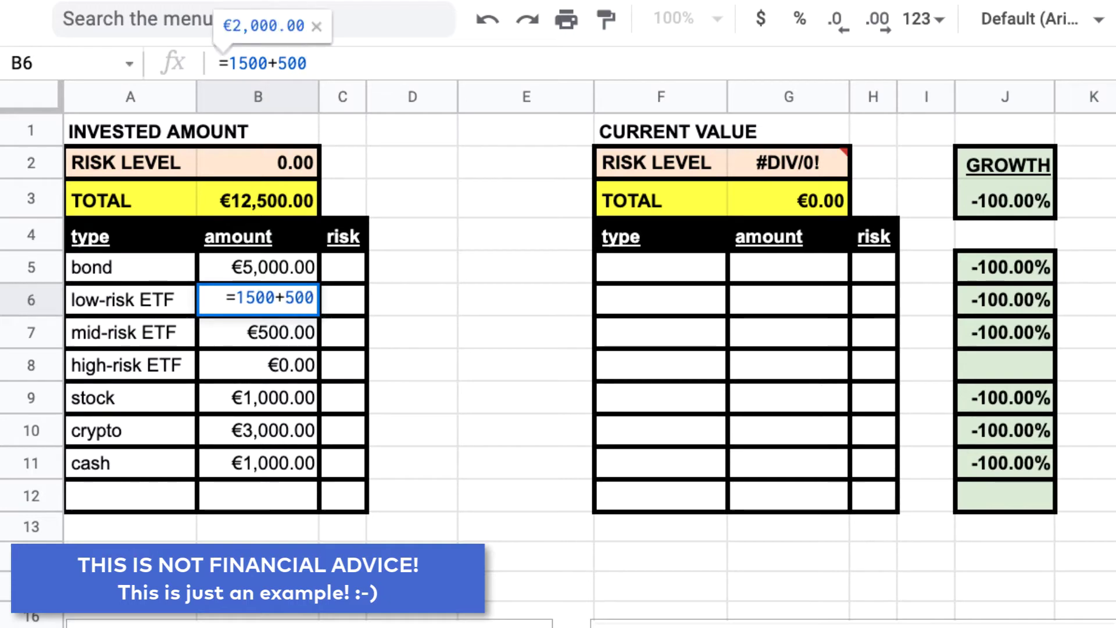
key(Return)
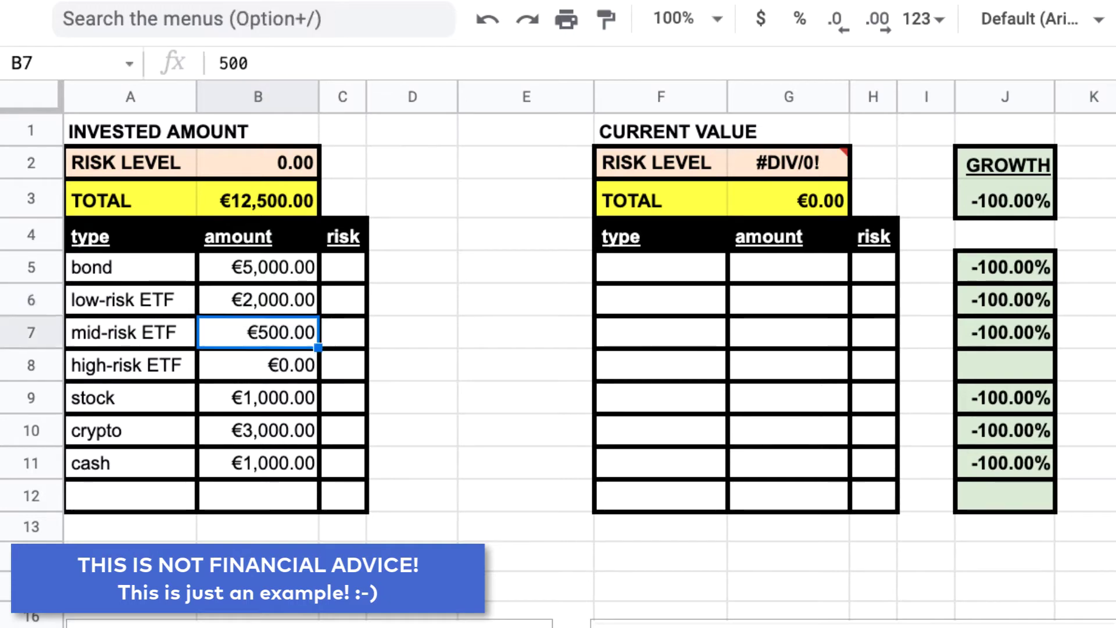
Step: Copy the asset type labels bond through cash from A5:A11
drag(121, 266, 131, 300)
drag(154, 395, 174, 466)
key(ctrl+c)
click(639, 271)
Step: Paste bond through cash into the Current Value type column, then select the BTCEUR value cell N3
key(ctrl+v)
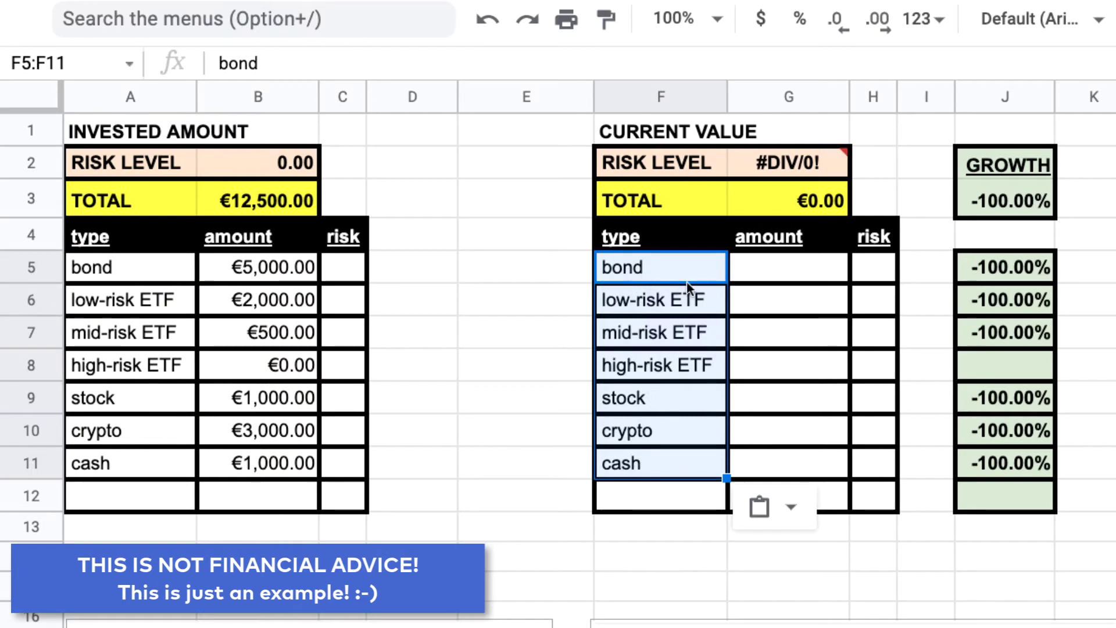
click(776, 270)
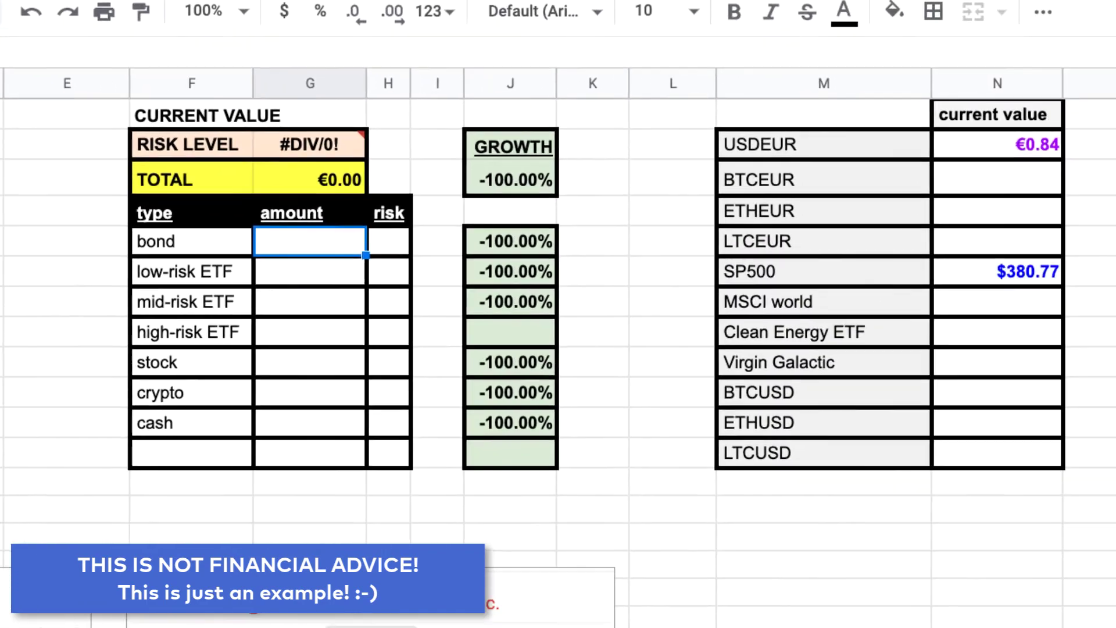
click(738, 172)
drag(722, 145, 760, 457)
click(758, 451)
click(870, 158)
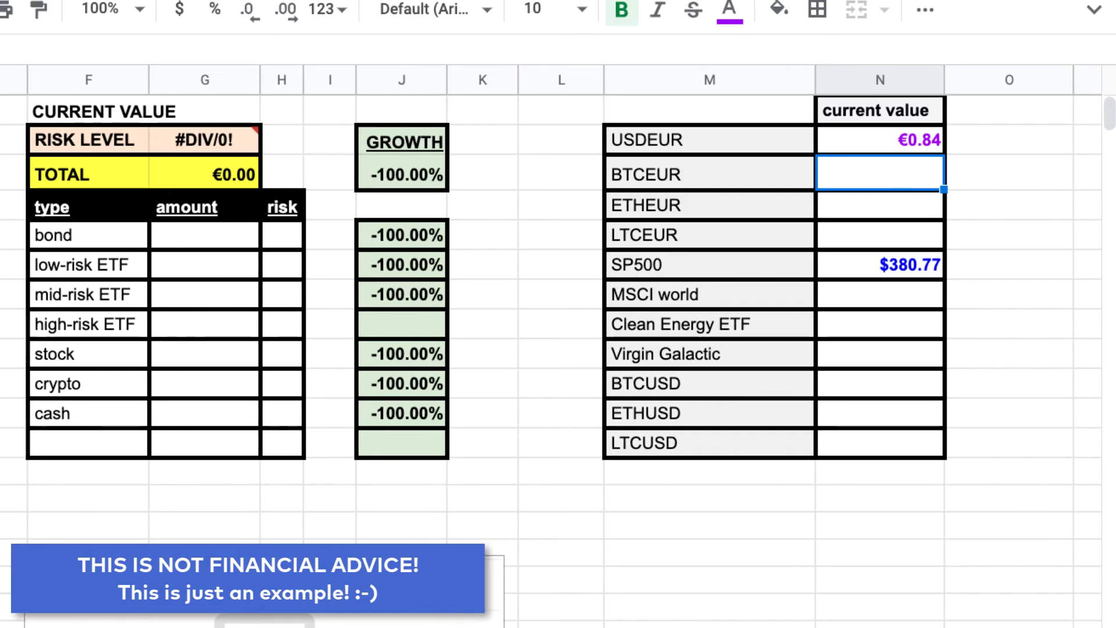
Step: Enter =GOOGLEFINANCE("CURRENCY:BTCEUR") in N3 and copy it into the ETHEUR and LTCEUR rows
text(=GOOG)
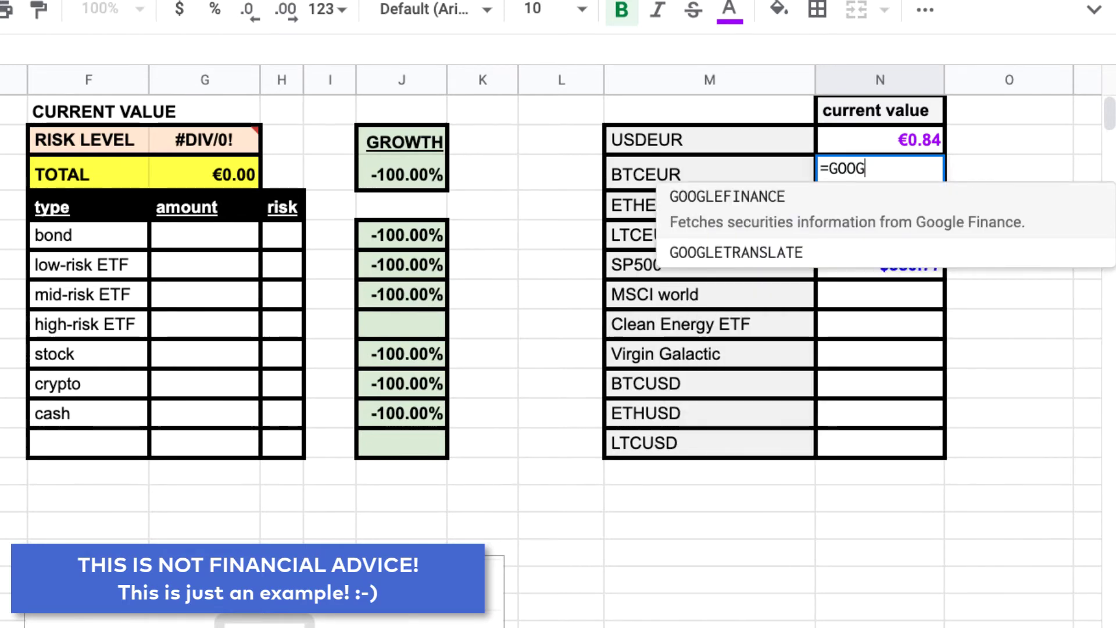
key(Tab)
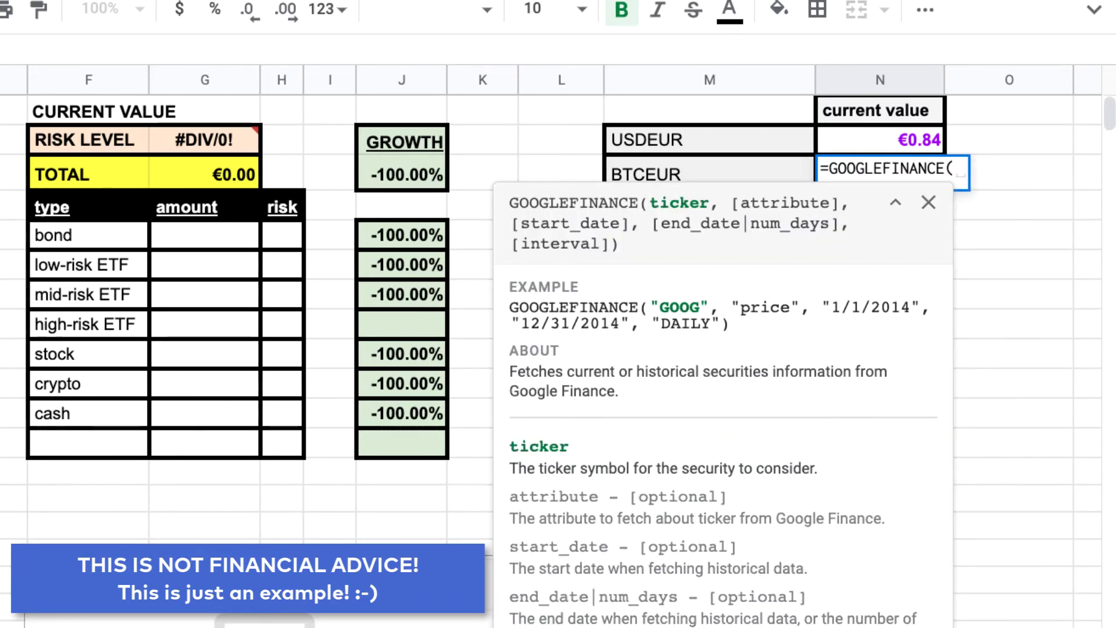
text("C)
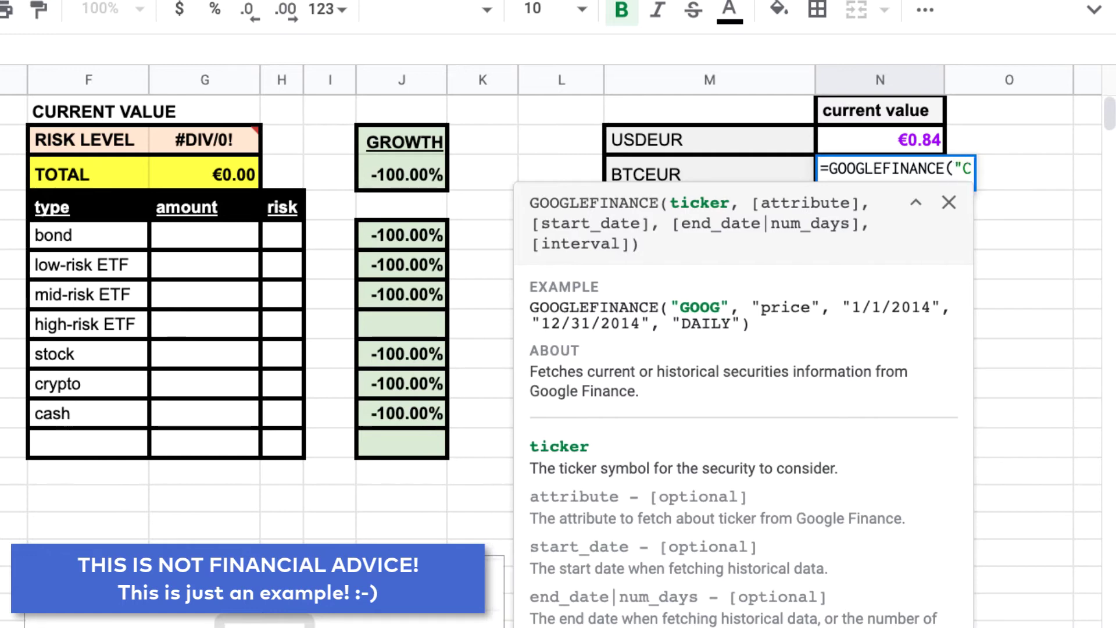
text(URRENC)
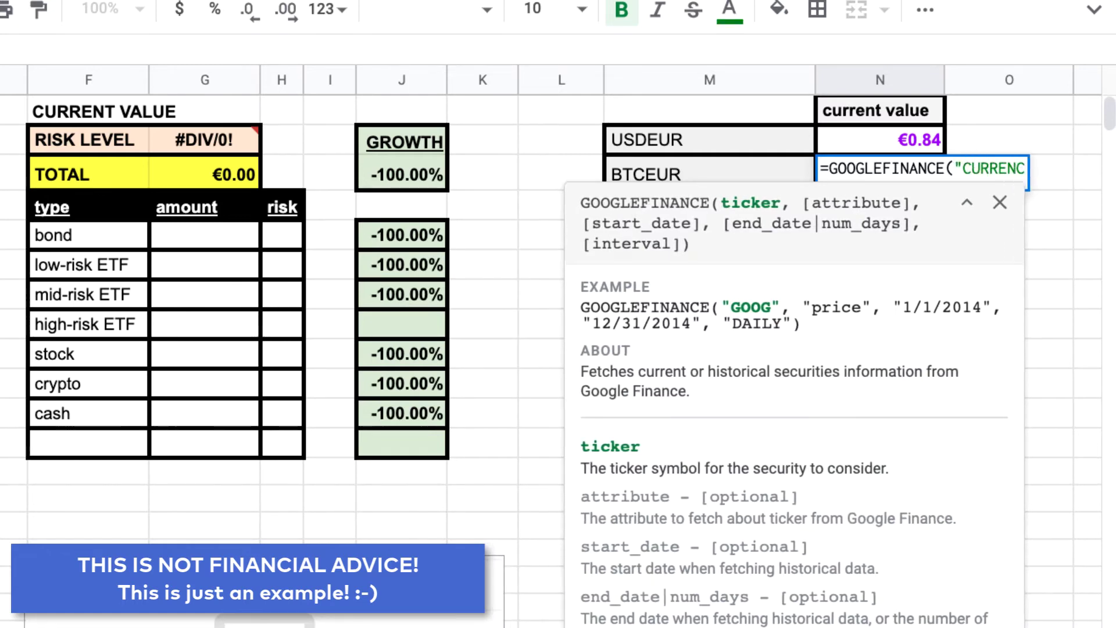
text(Y:BT)
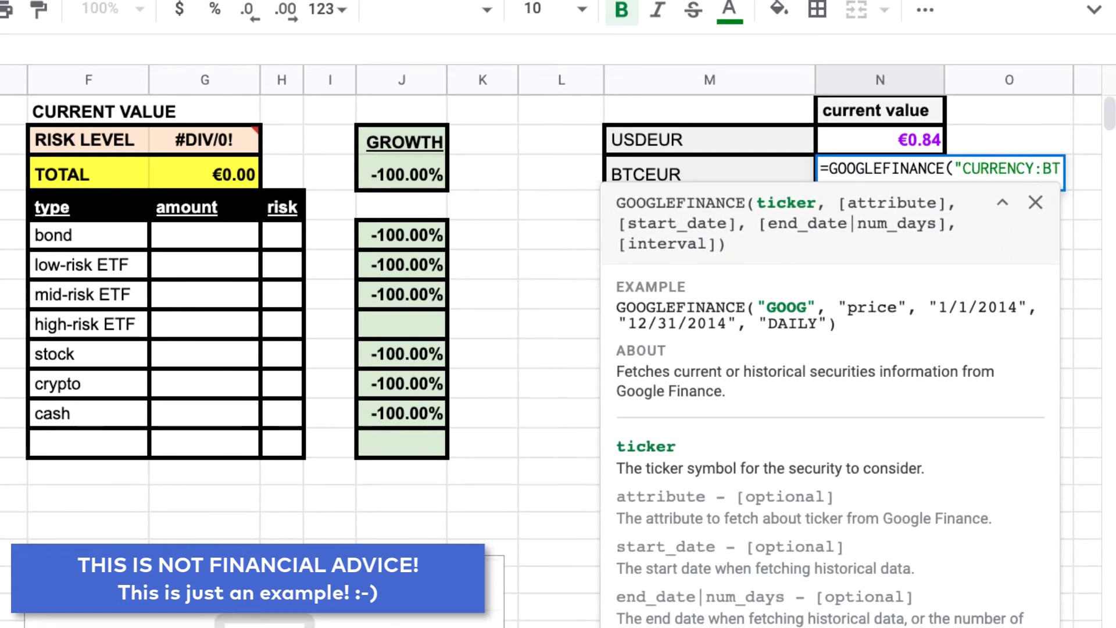
text(CEUR"))
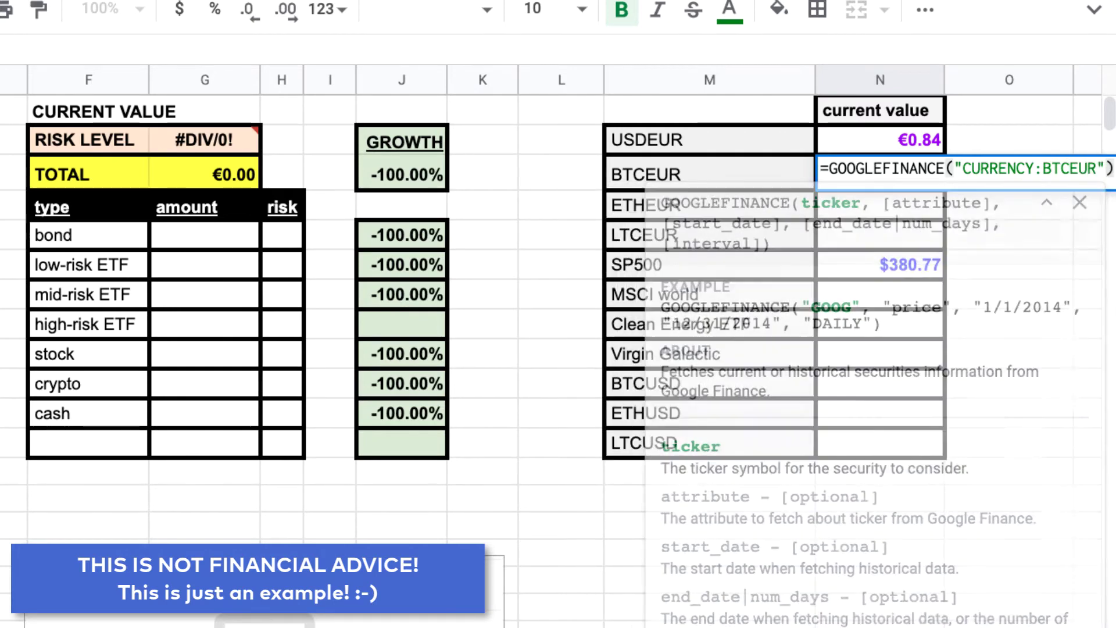
key(Return)
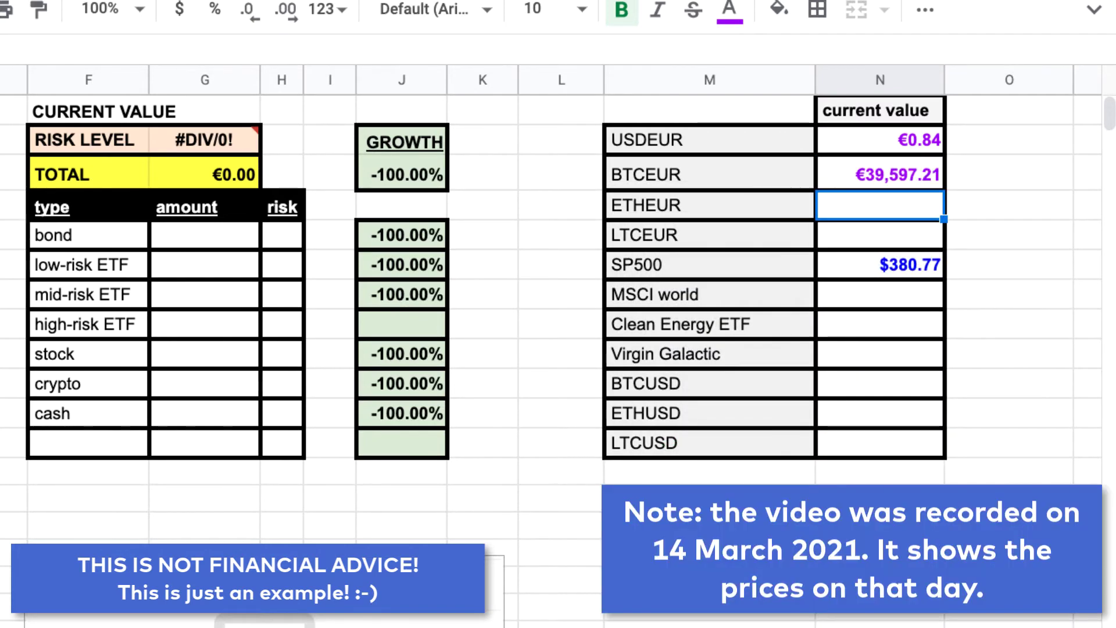
key(Up)
key(ctrl+c)
key(Down)
key(ctrl+v)
key(Down)
key(ctrl+v)
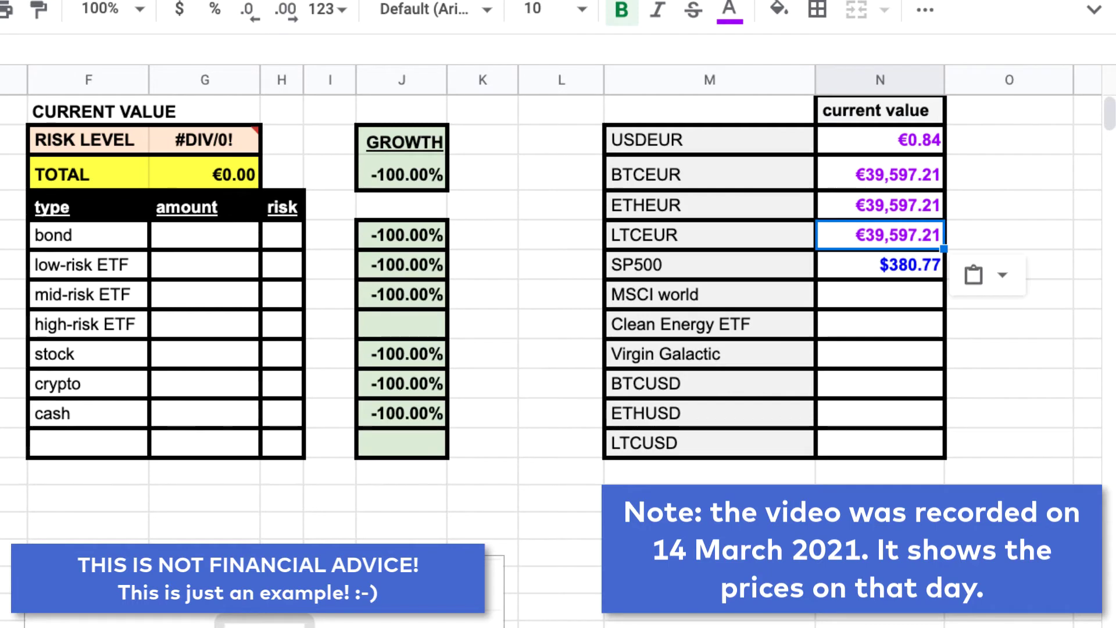
Step: Edit the copied formulas' tickers to ETHEUR and LTCEUR, giving €1,234.61 and €145.69
double_click(877, 202)
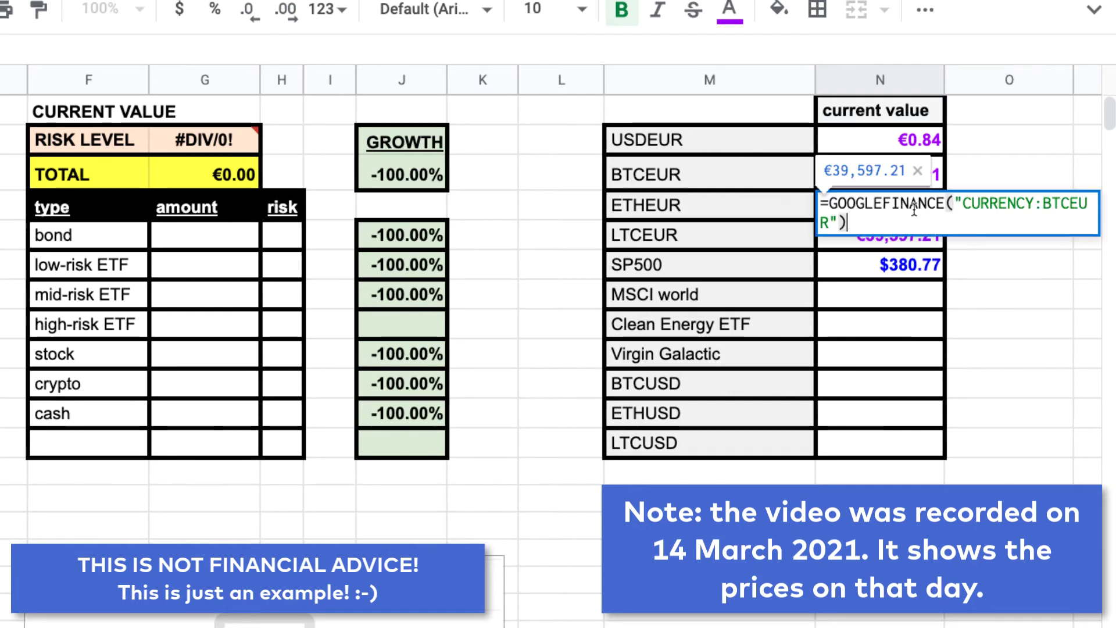
drag(1042, 203, 1071, 203)
text(ETH)
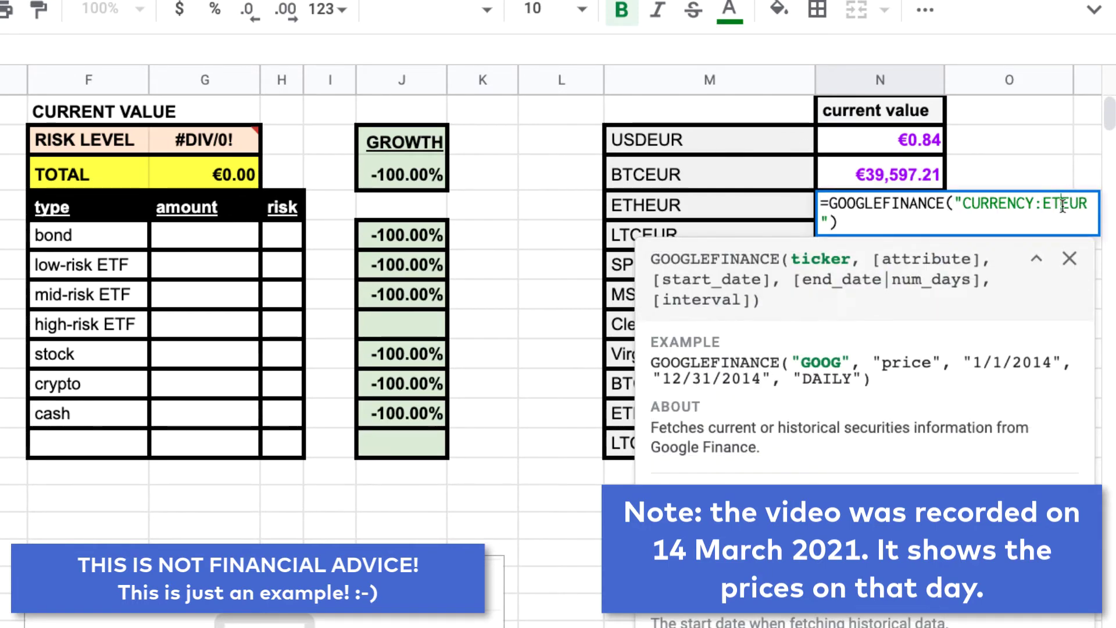
key(Return)
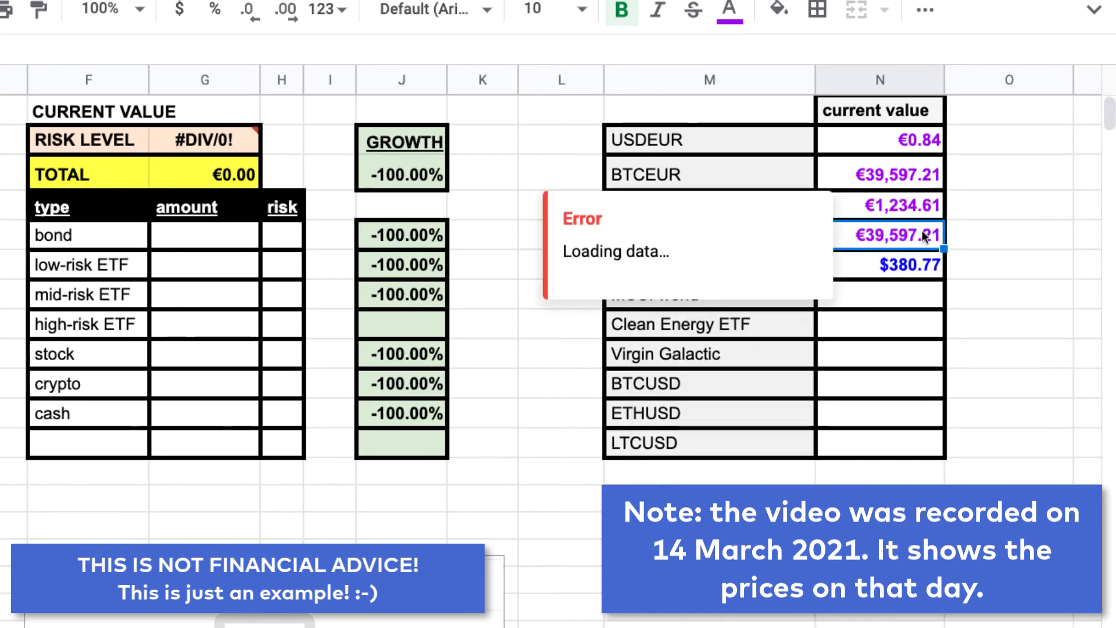
double_click(919, 231)
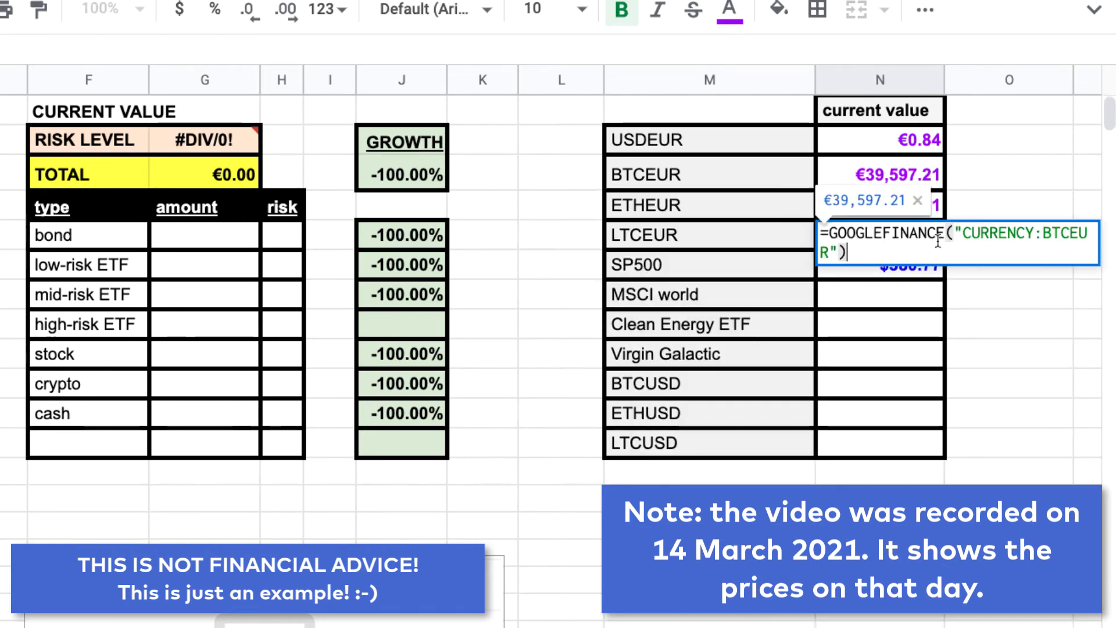
click(1043, 247)
text(L)
key(Return)
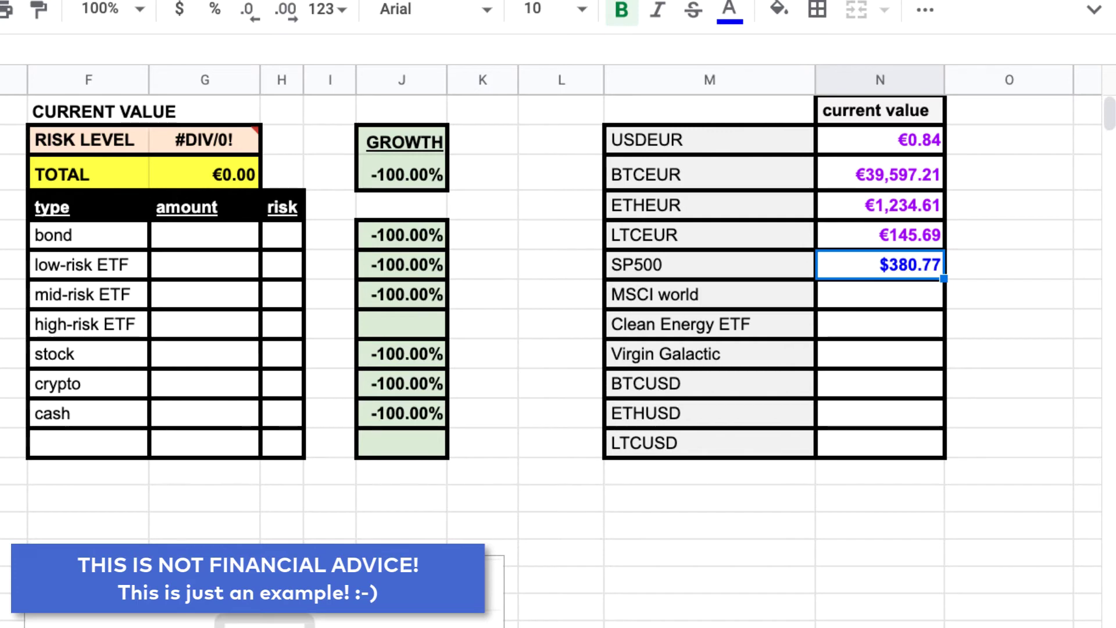
Step: Enter =0.3*N3+0.6*N4+1*N5 as the crypto current value in G10 and check its 325.52% growth
double_click(197, 386)
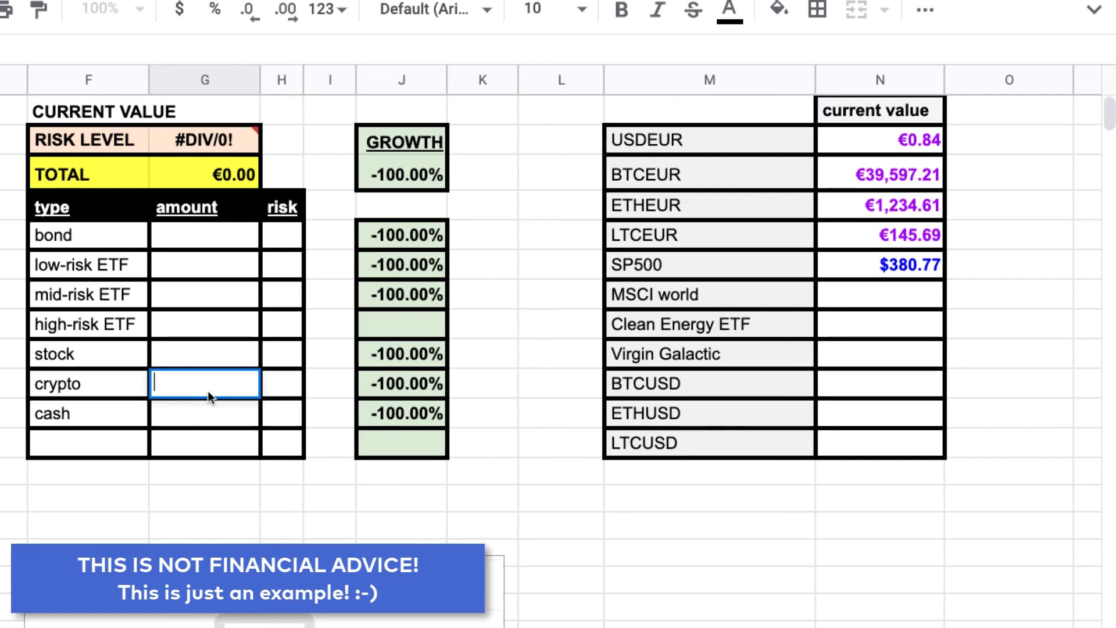
text(=)
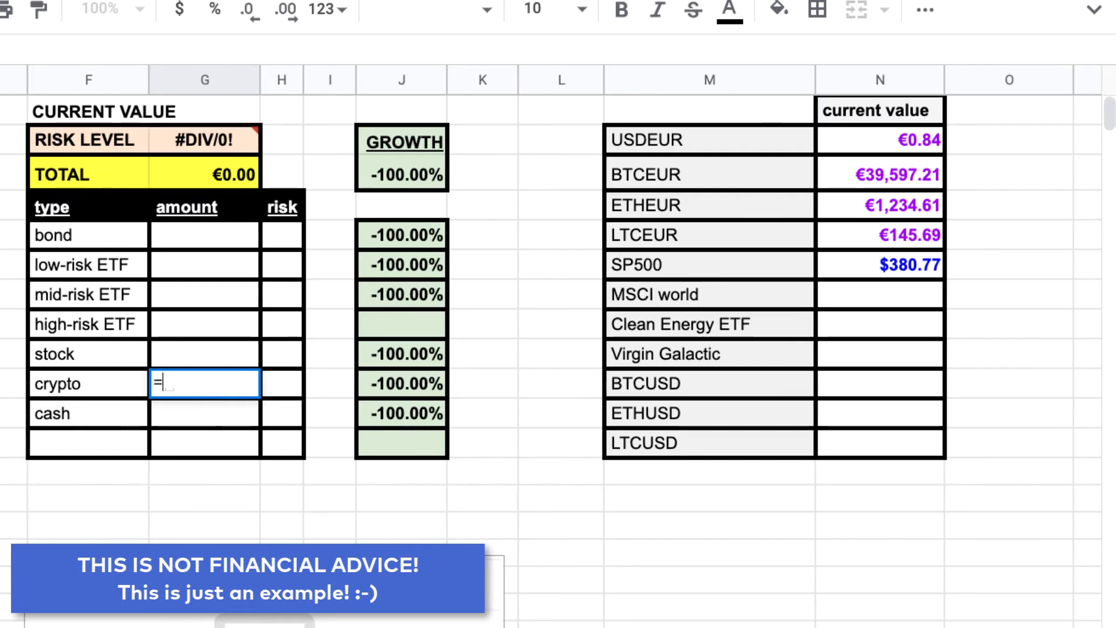
text(0.3)
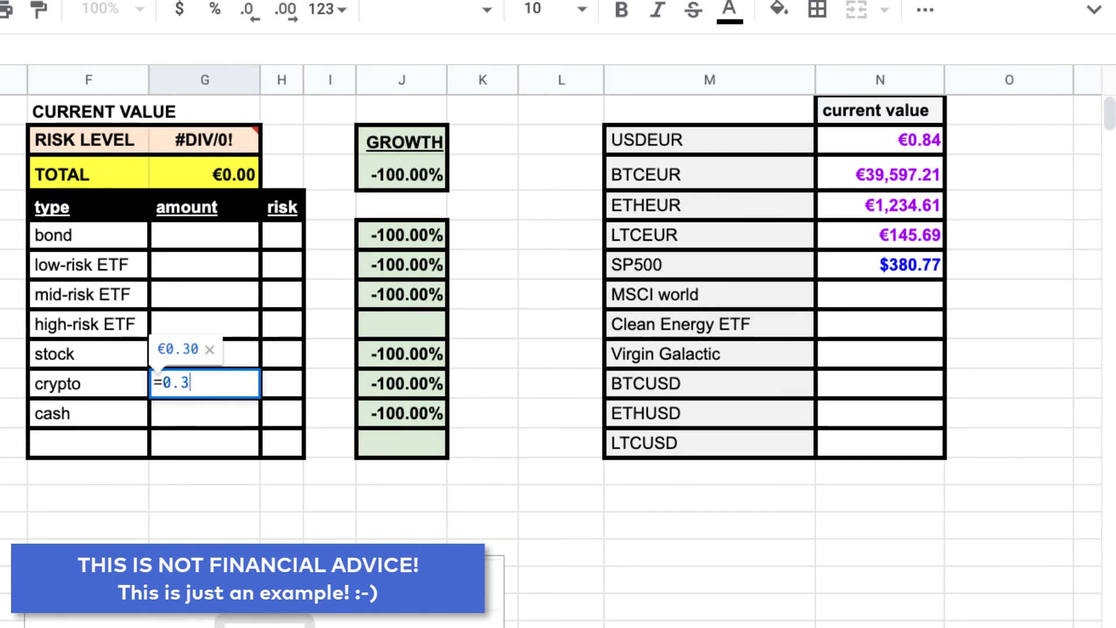
text(*)
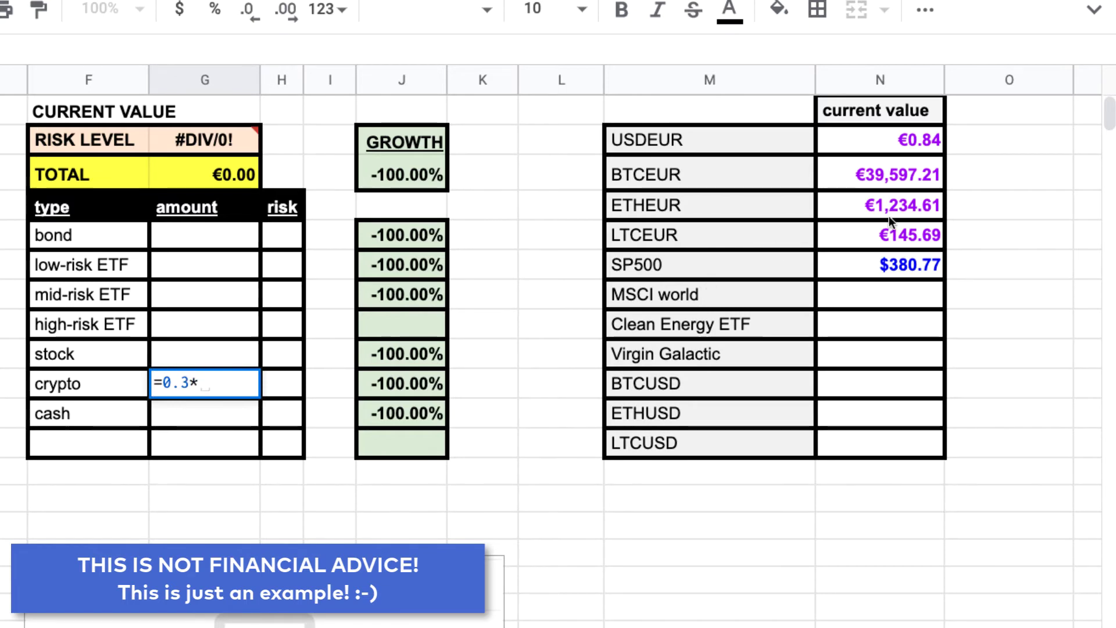
click(877, 181)
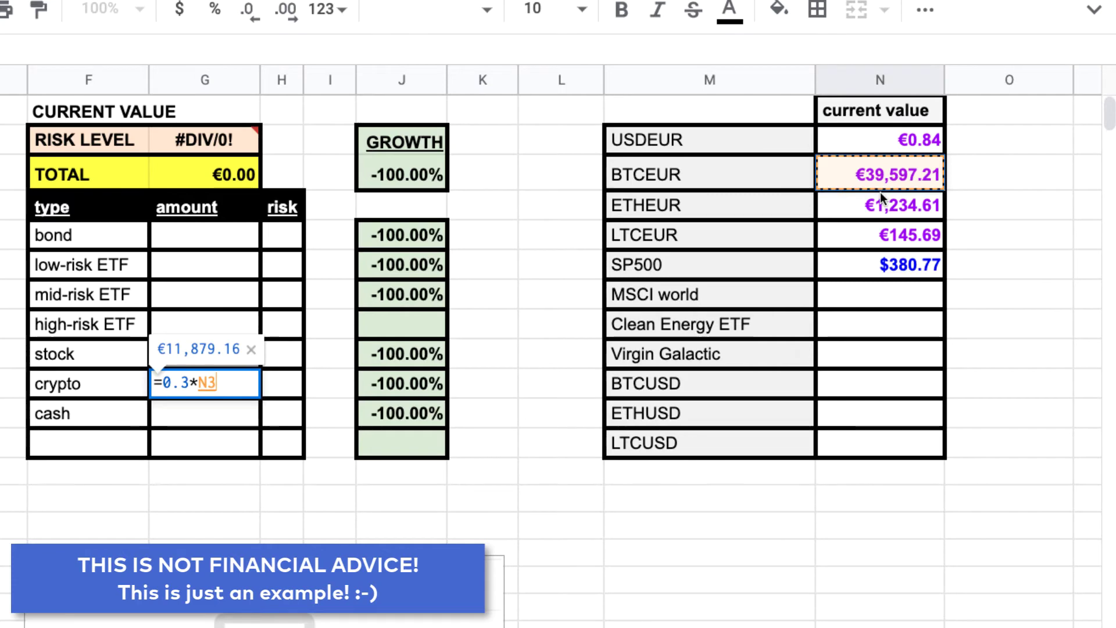
text(+0.)
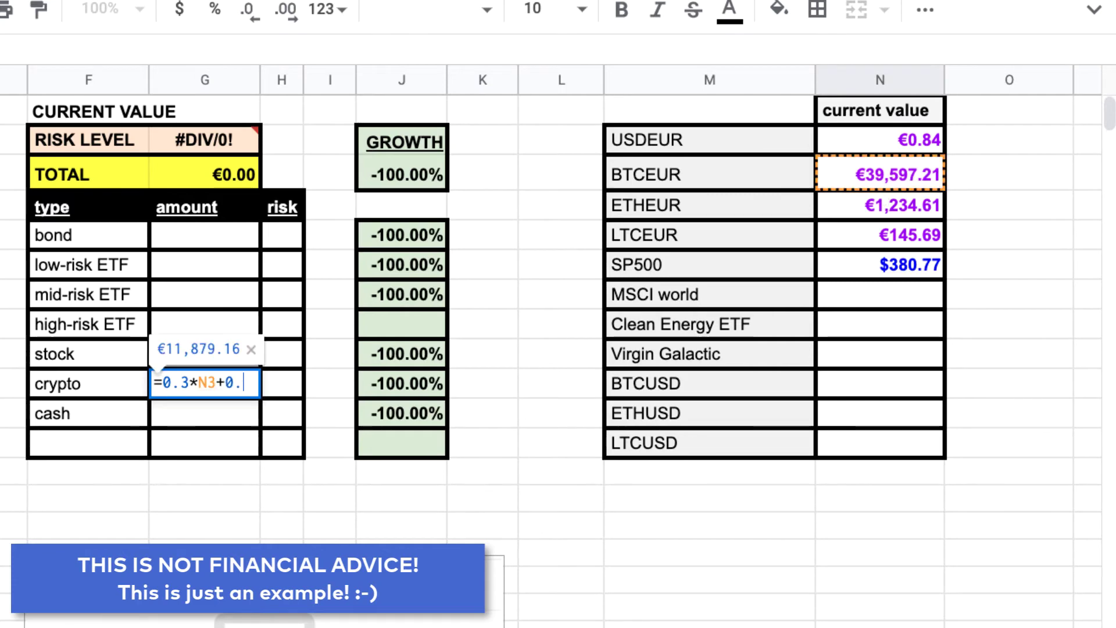
text(6*)
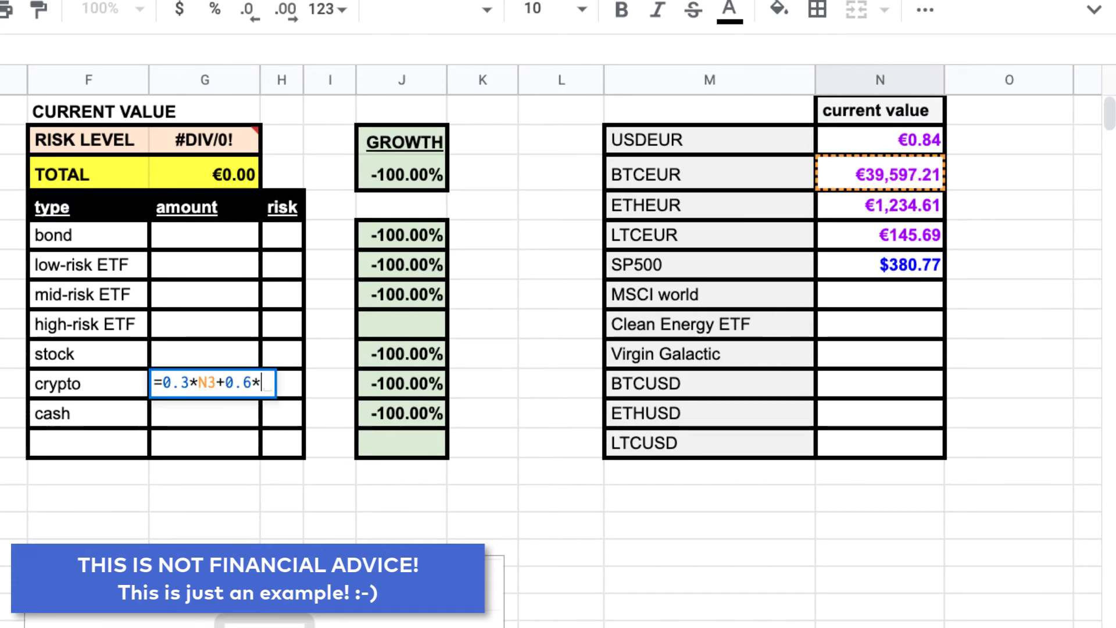
click(916, 202)
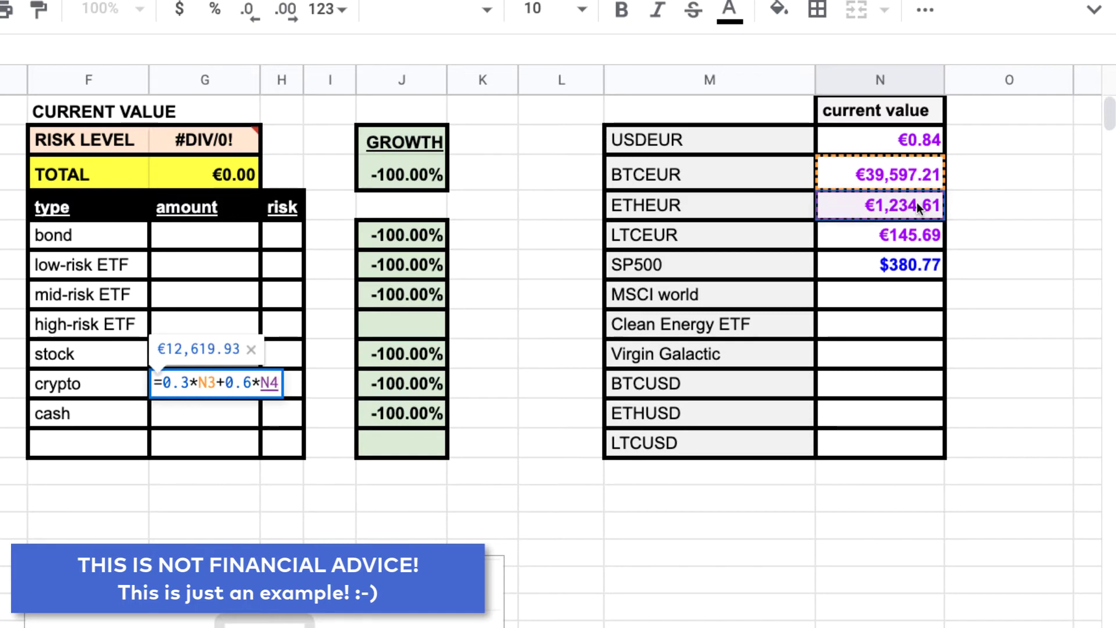
text(+)
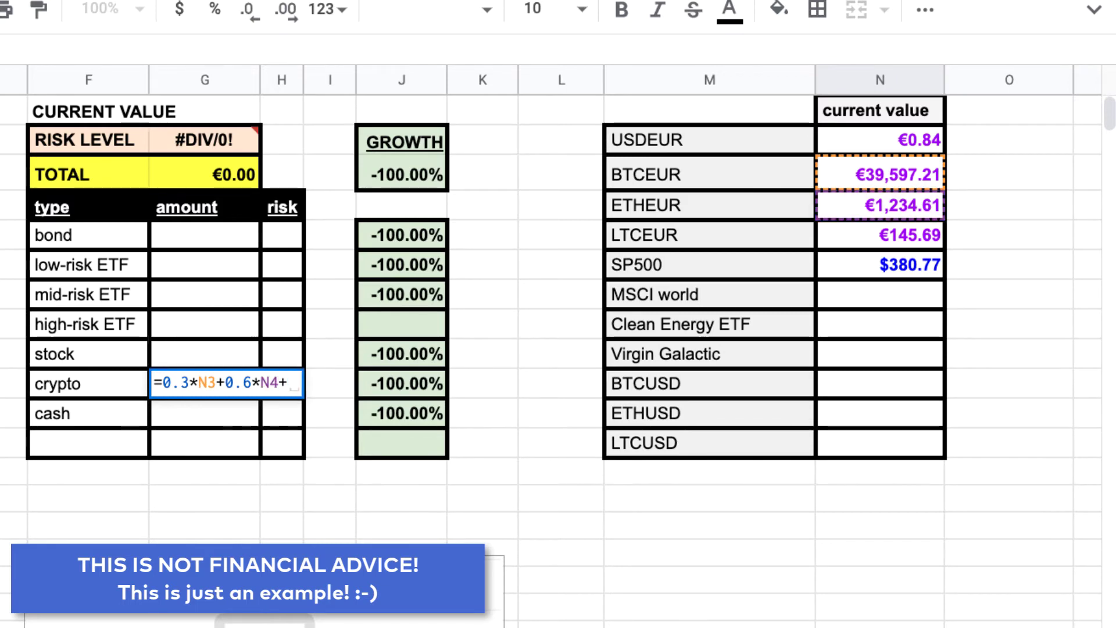
text(1*)
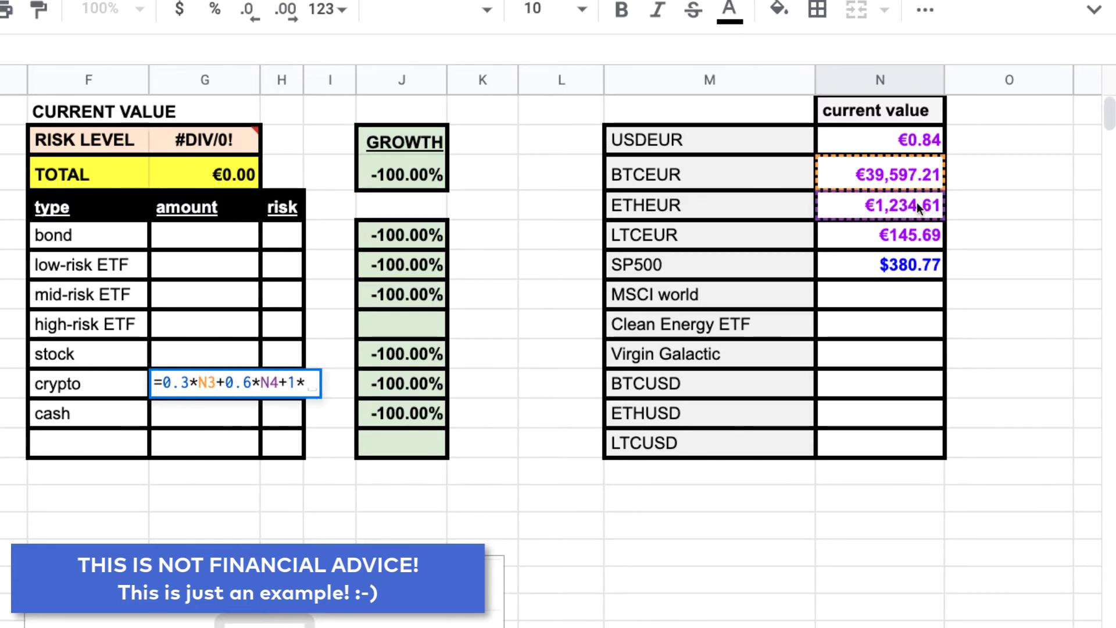
click(877, 242)
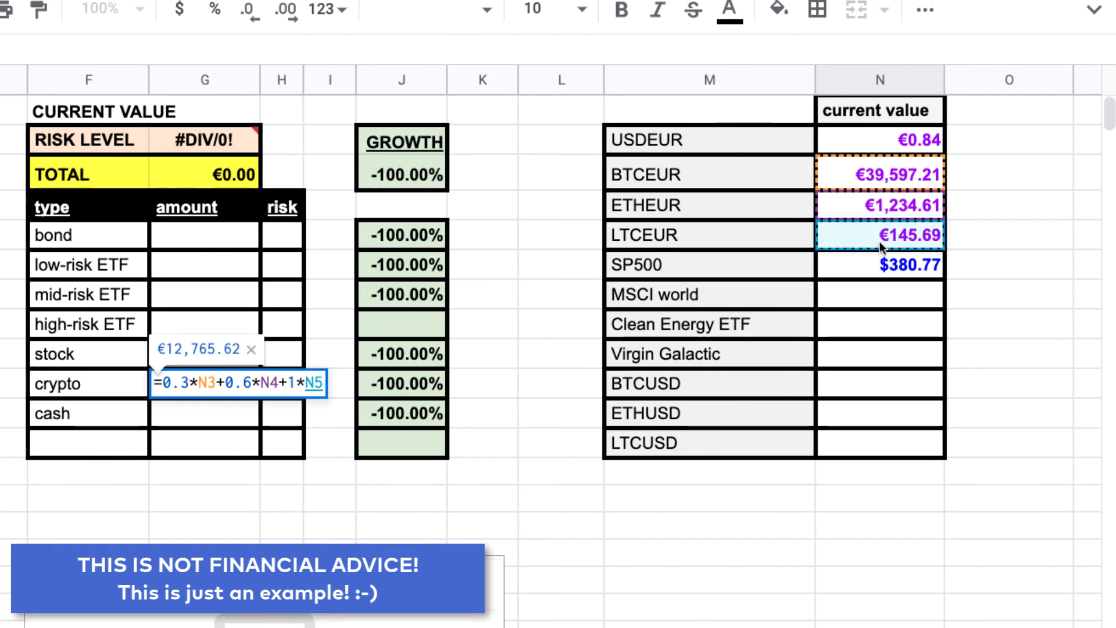
key(Return)
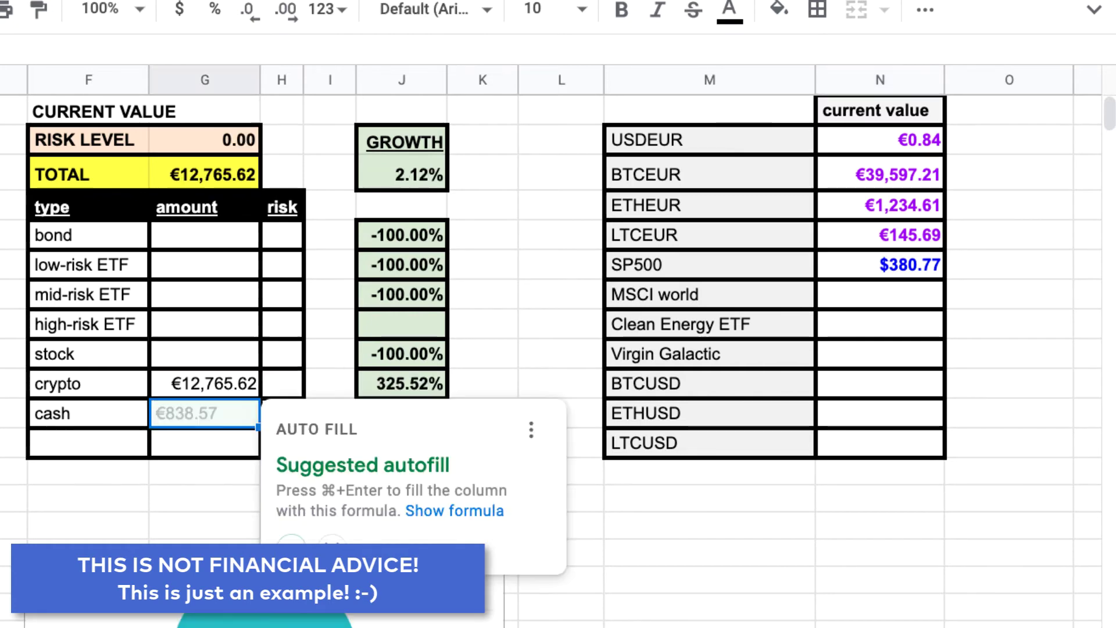
click(190, 389)
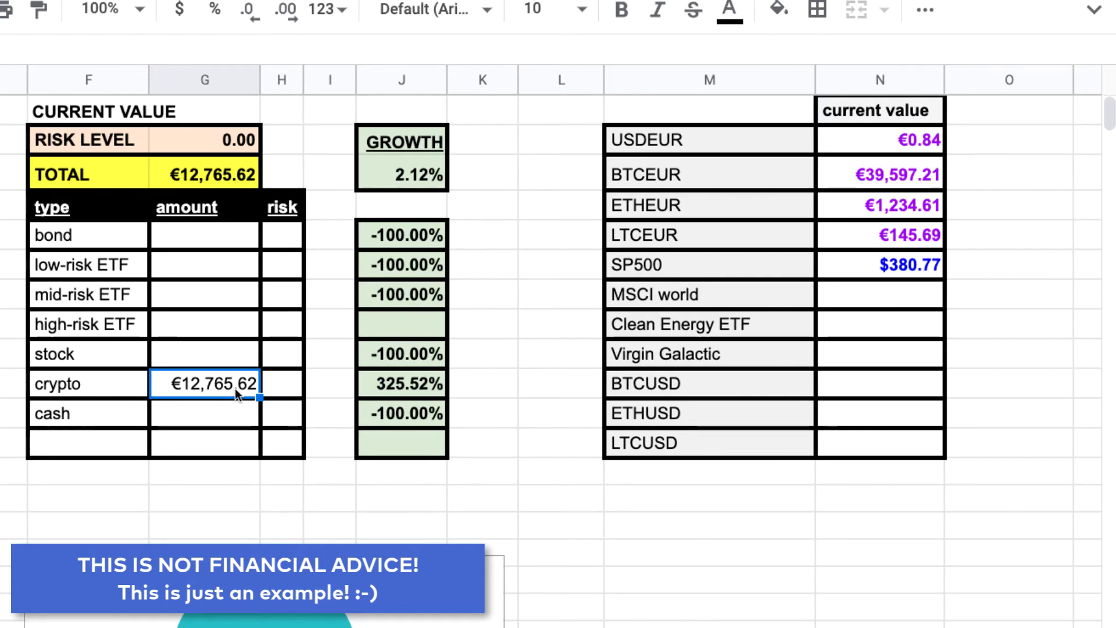
click(367, 384)
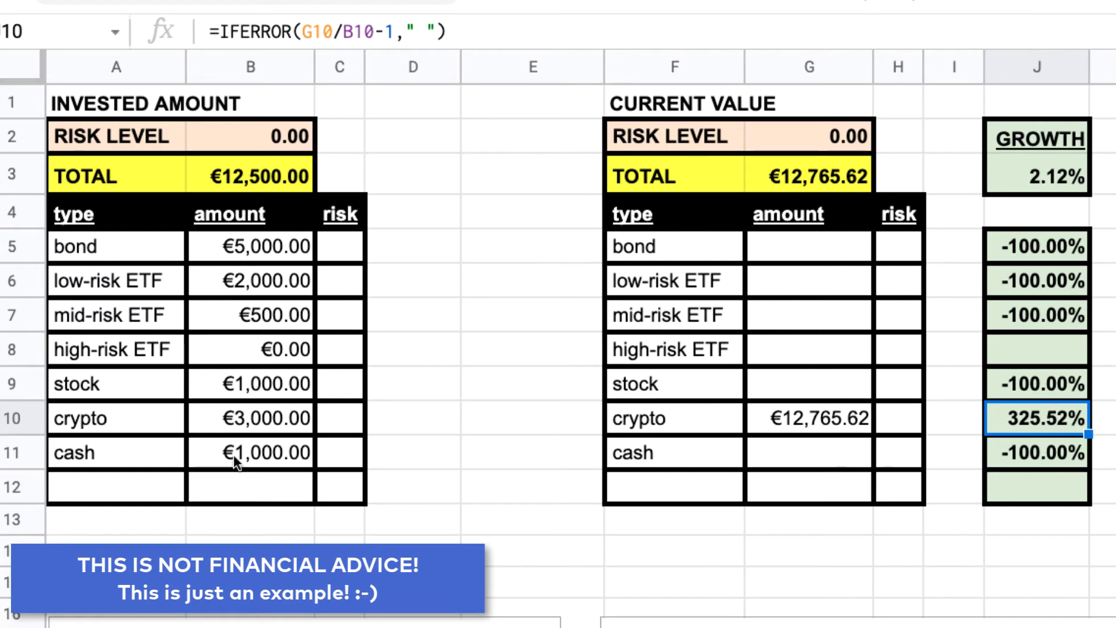
Step: Copy the invested cash amount €1,000.00 from B11 into the current-value cash cell G11
key(ctrl+c)
click(776, 464)
click(308, 452)
key(ctrl+c)
click(800, 462)
key(ctrl+v)
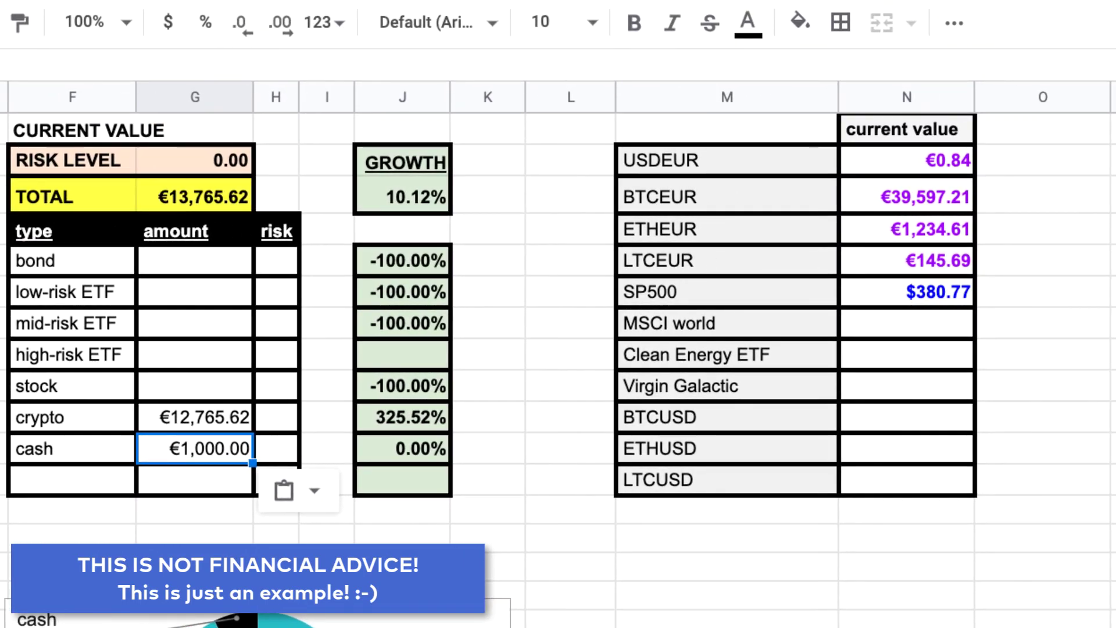
Step: Fetch the Virgin Galactic price into N9 with =GOOGLEFINANCE("NYSE:SPCE"), showing $30.30
click(872, 386)
text(=)
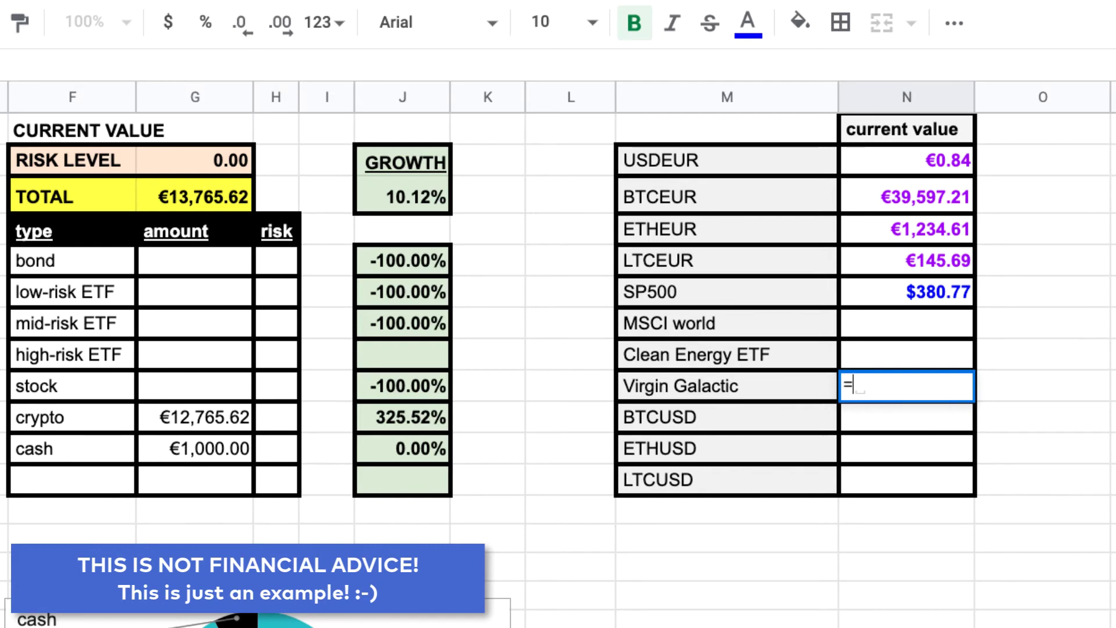
text(GOO)
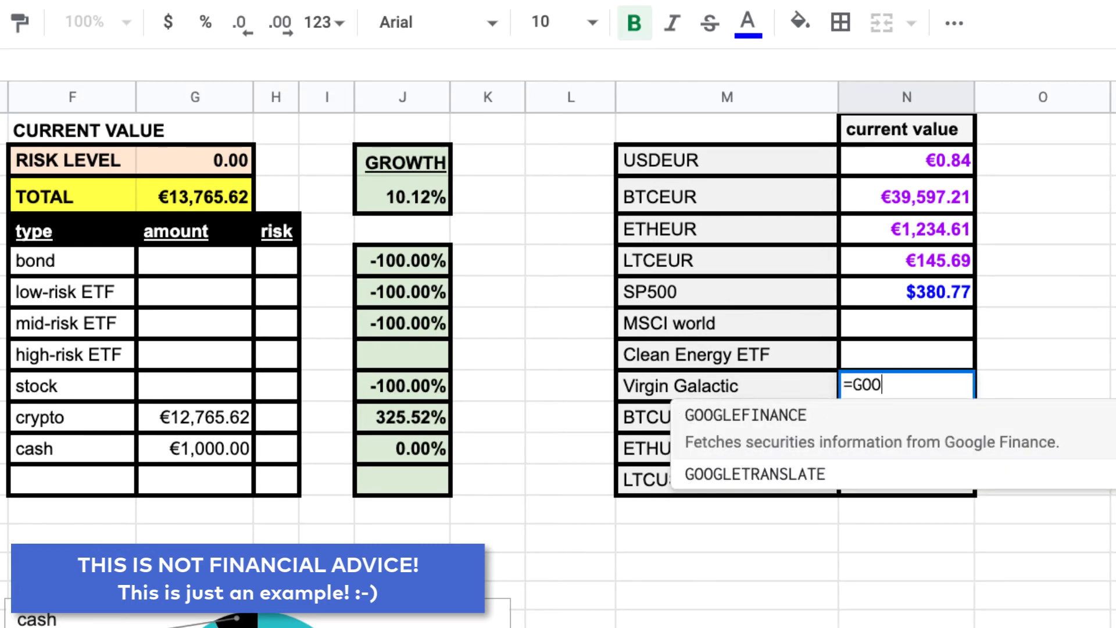
key(Tab)
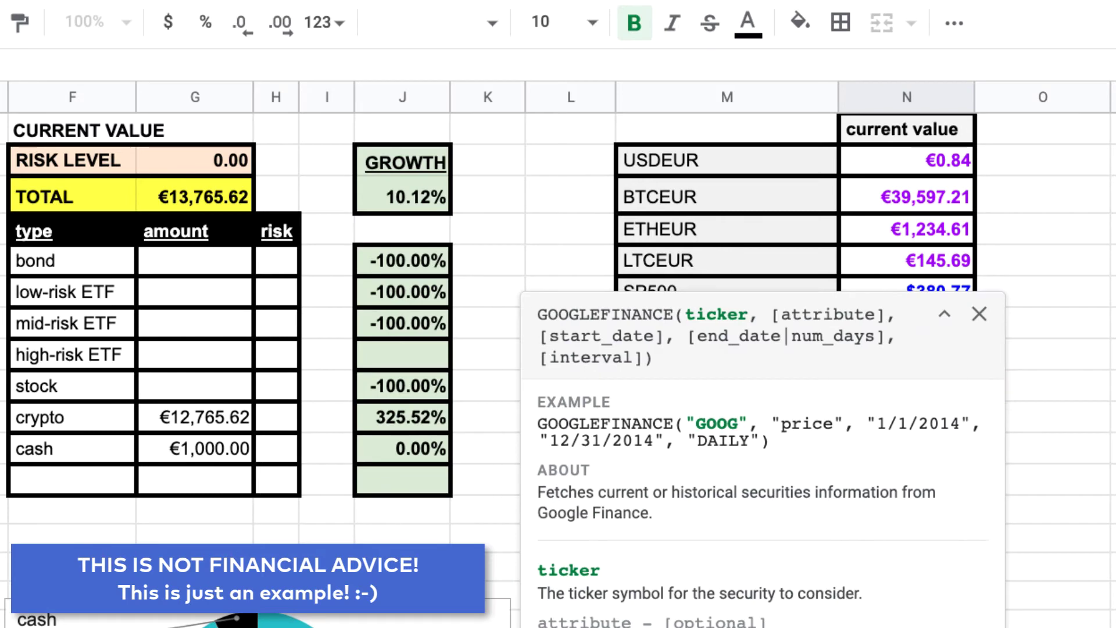
text("NYSE)
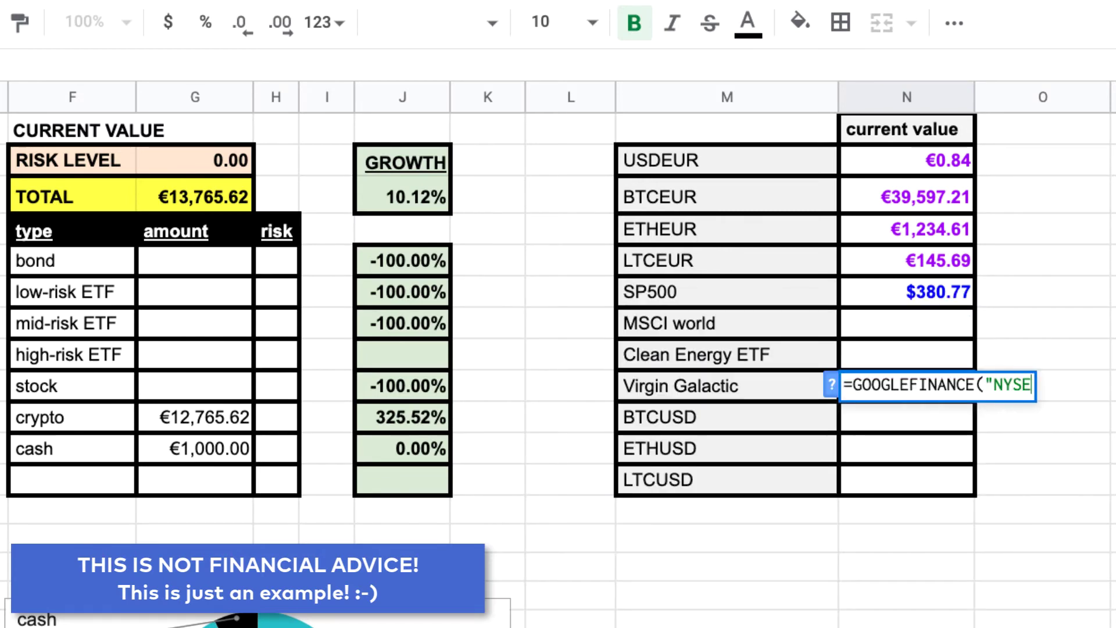
text(:S)
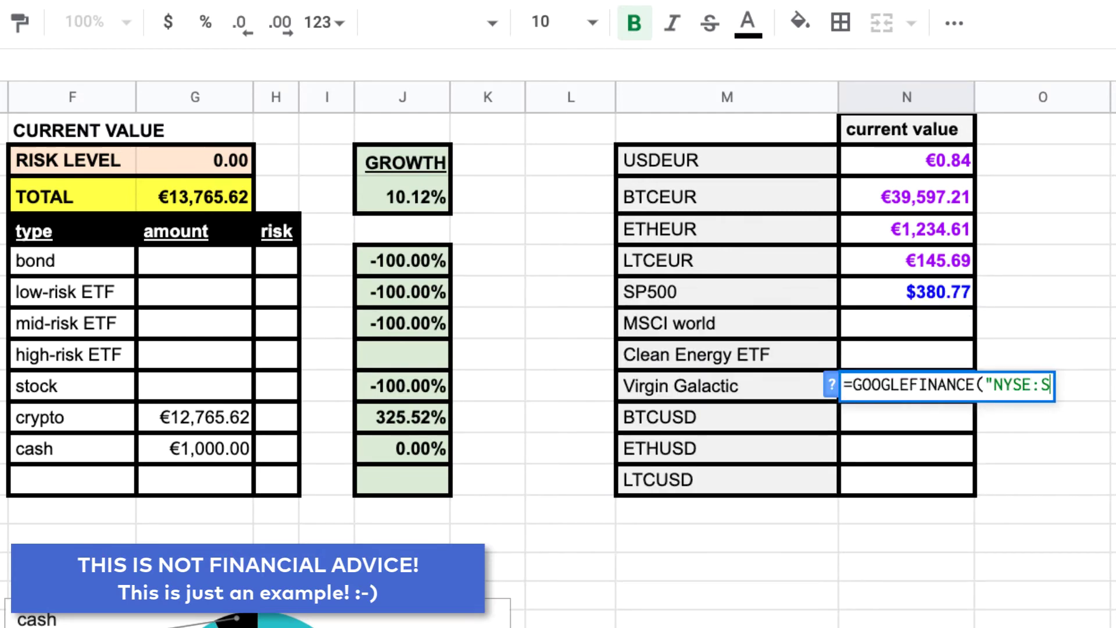
text(PCE"))
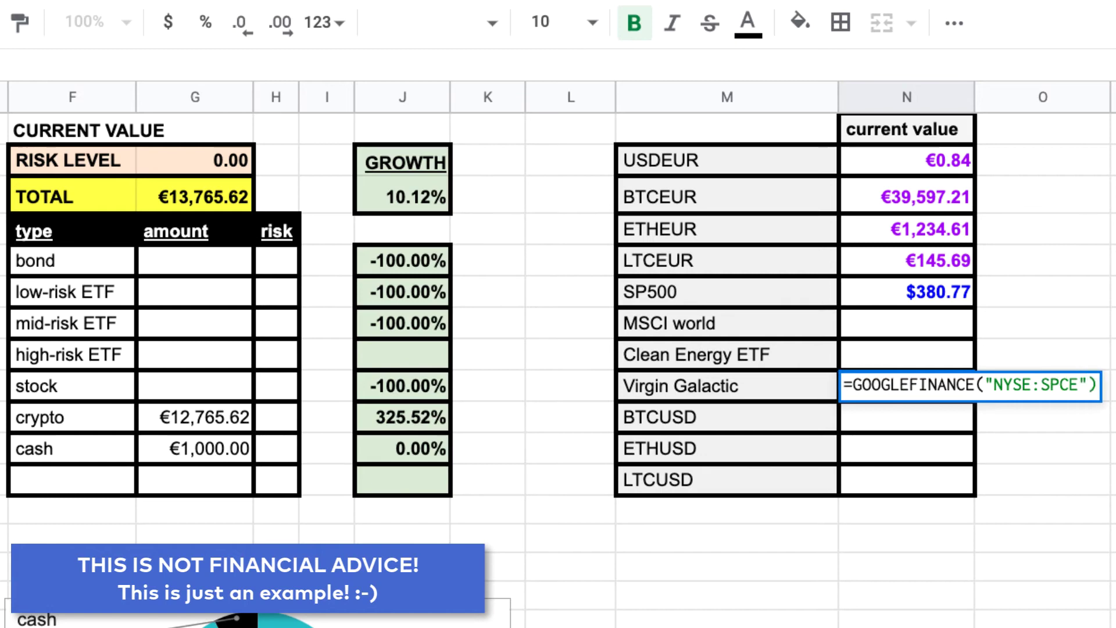
key(Return)
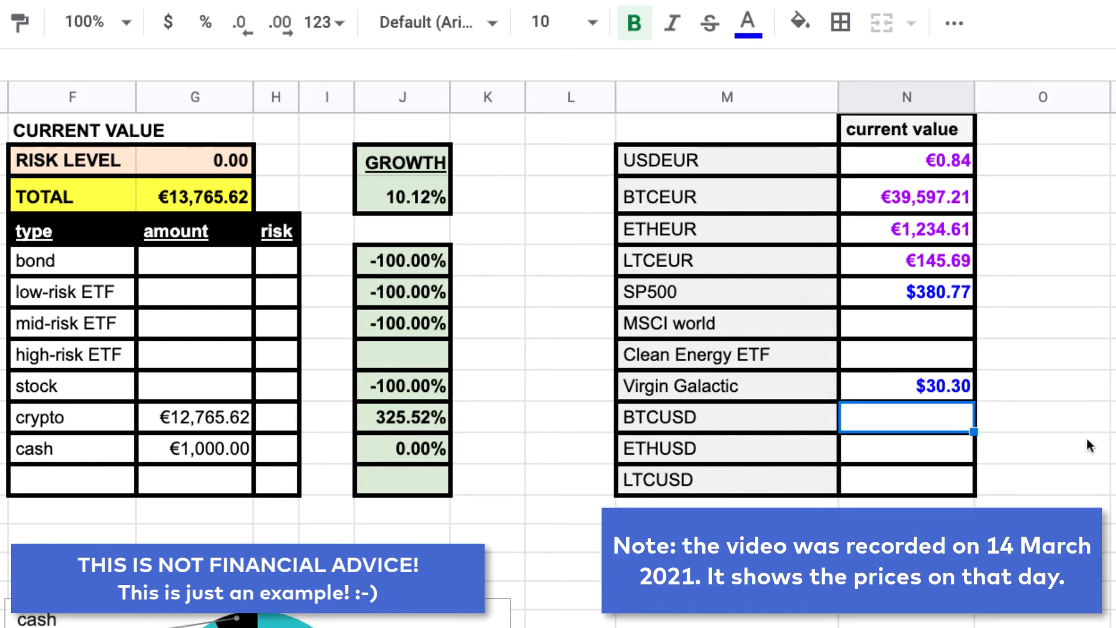
click(200, 393)
Step: Enter =19*N9*N2 as the stock current value in G9, giving €482.65 and -51.73% growth
text(=)
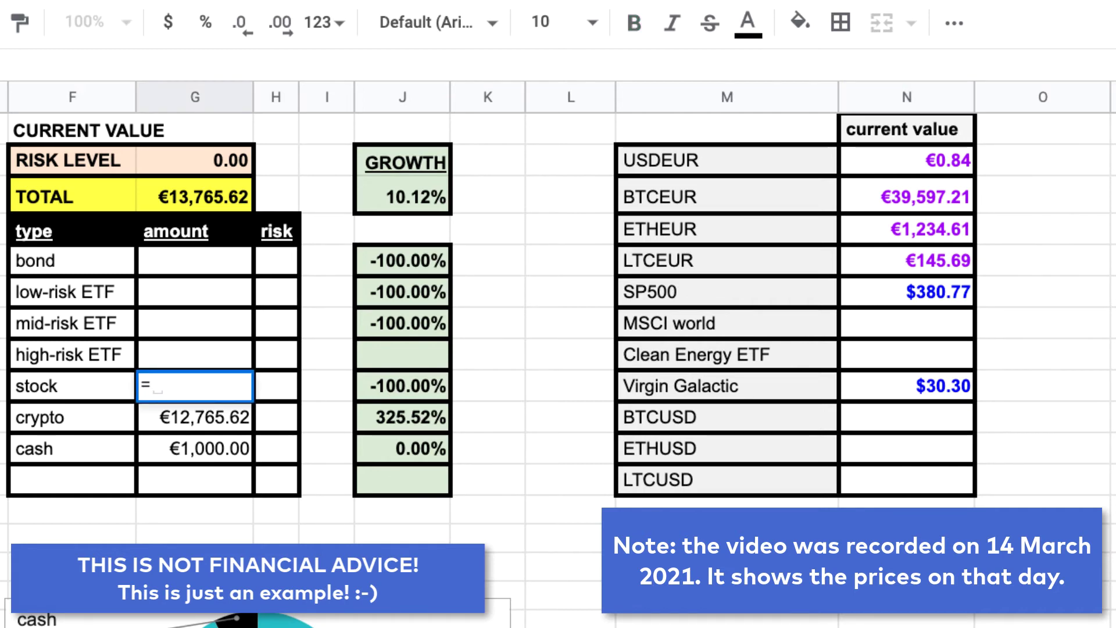
text(19*)
click(932, 385)
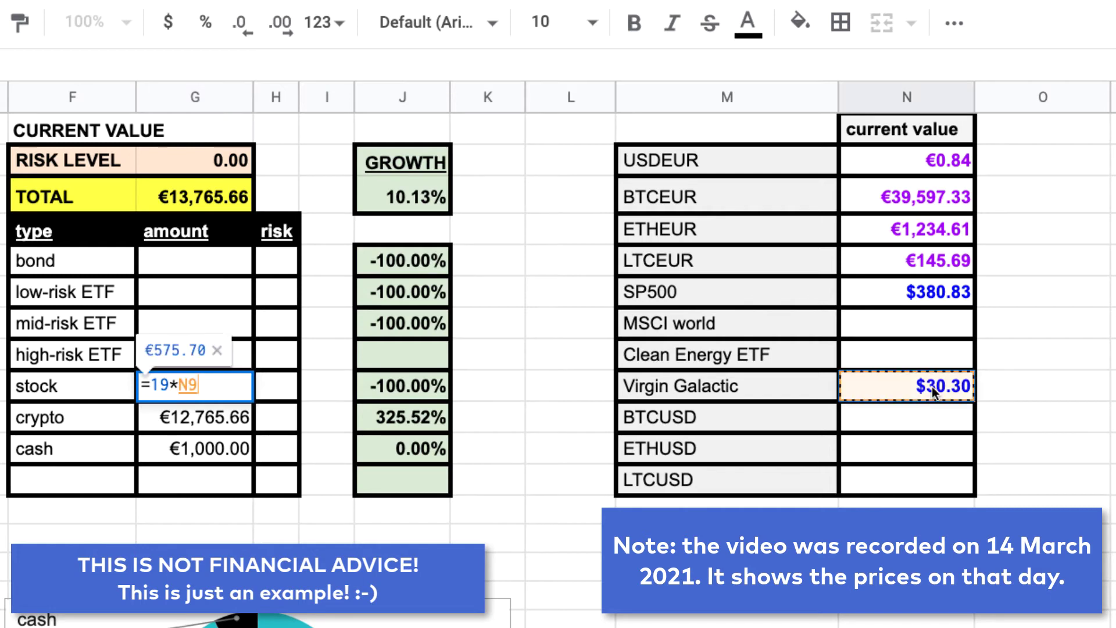
text(*)
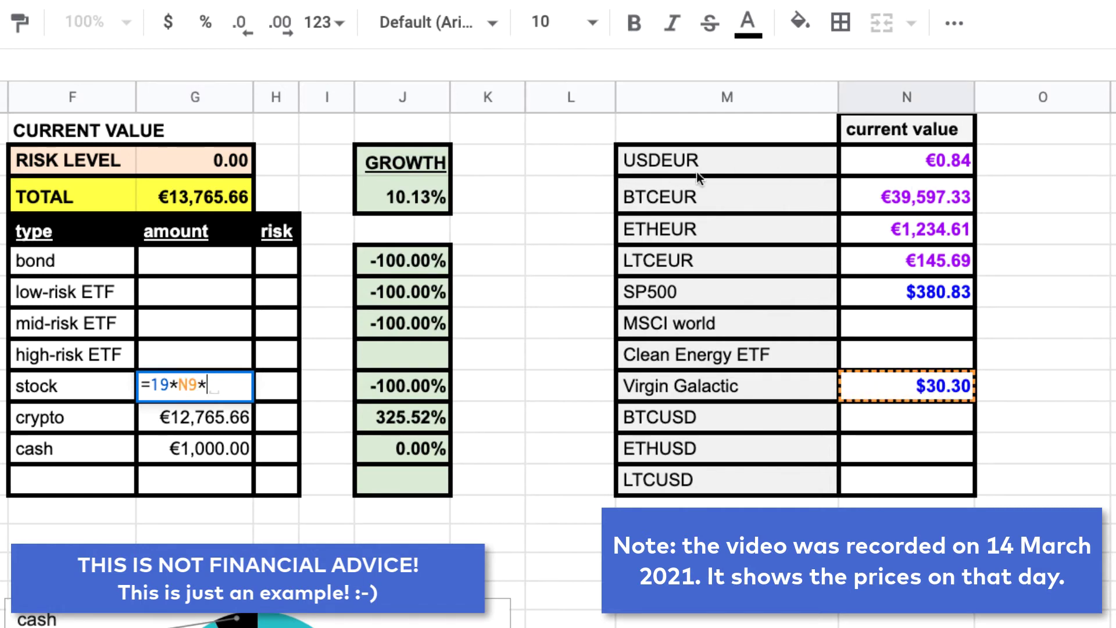
click(945, 165)
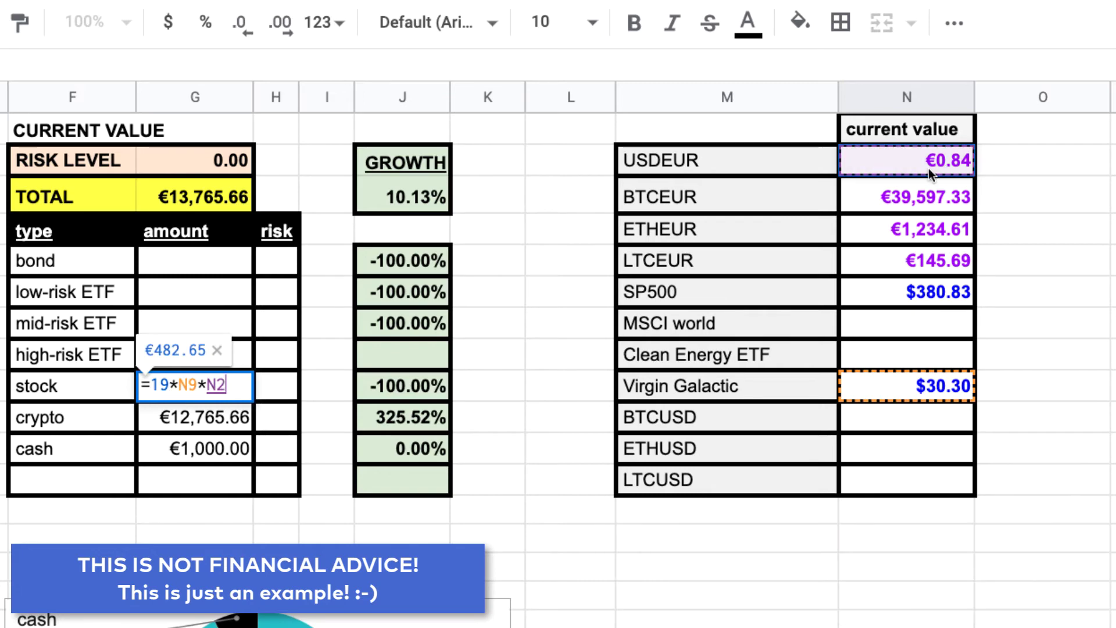
key(Return)
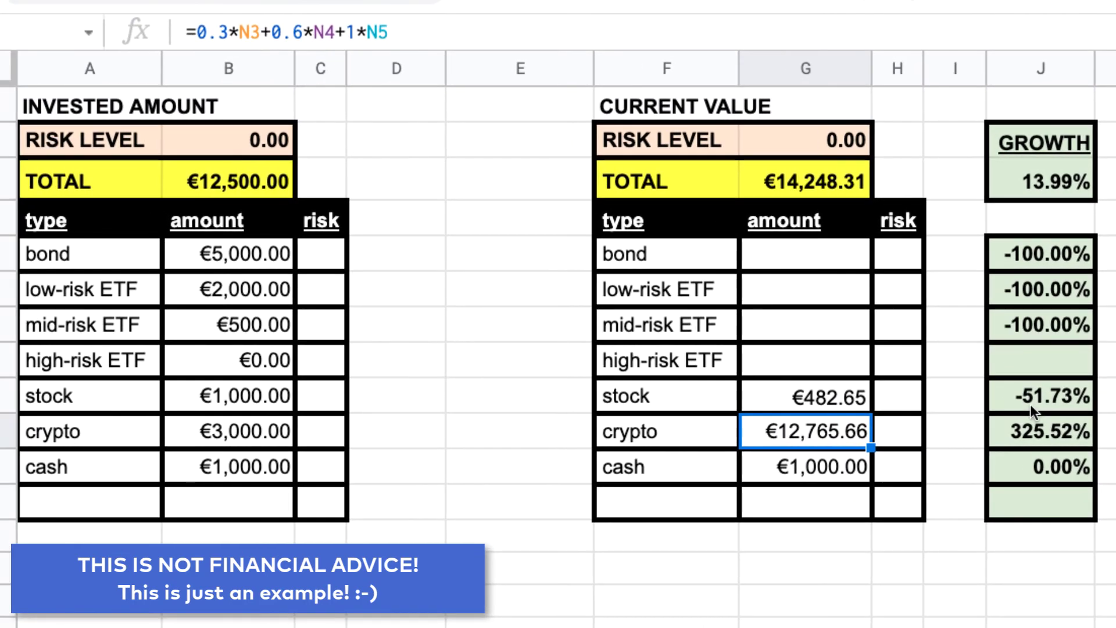
click(896, 390)
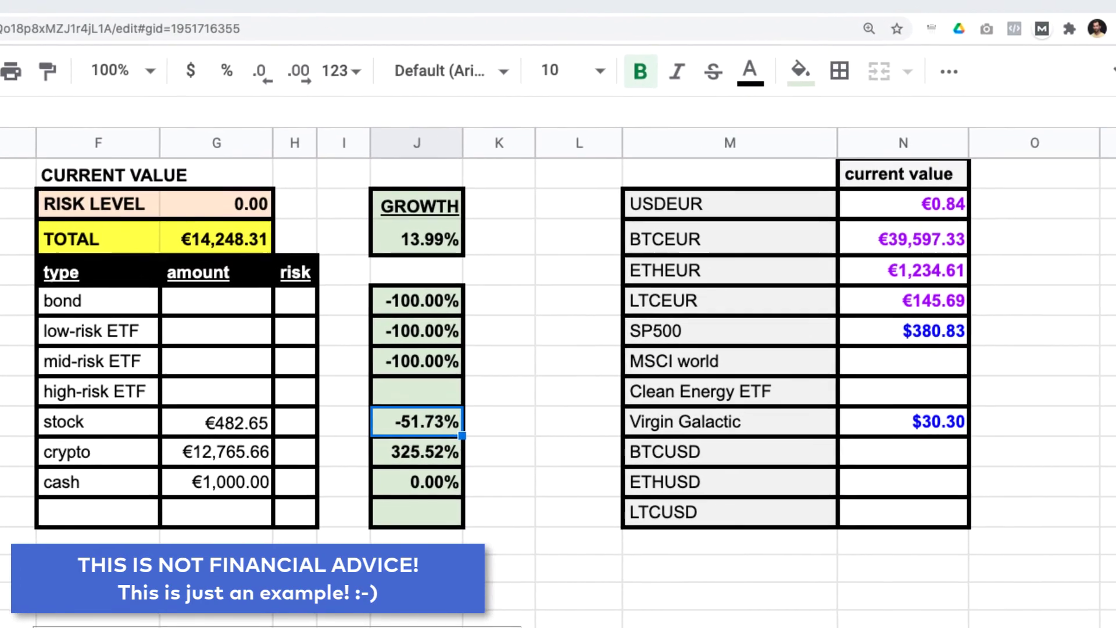
Step: Paste the price formulas for MSCI World (€61.70), the Clean Energy ETF and the dollar crypto prices
click(906, 361)
text(=GOOGLEFINANCE("AMS:IMDA"))
key(Return)
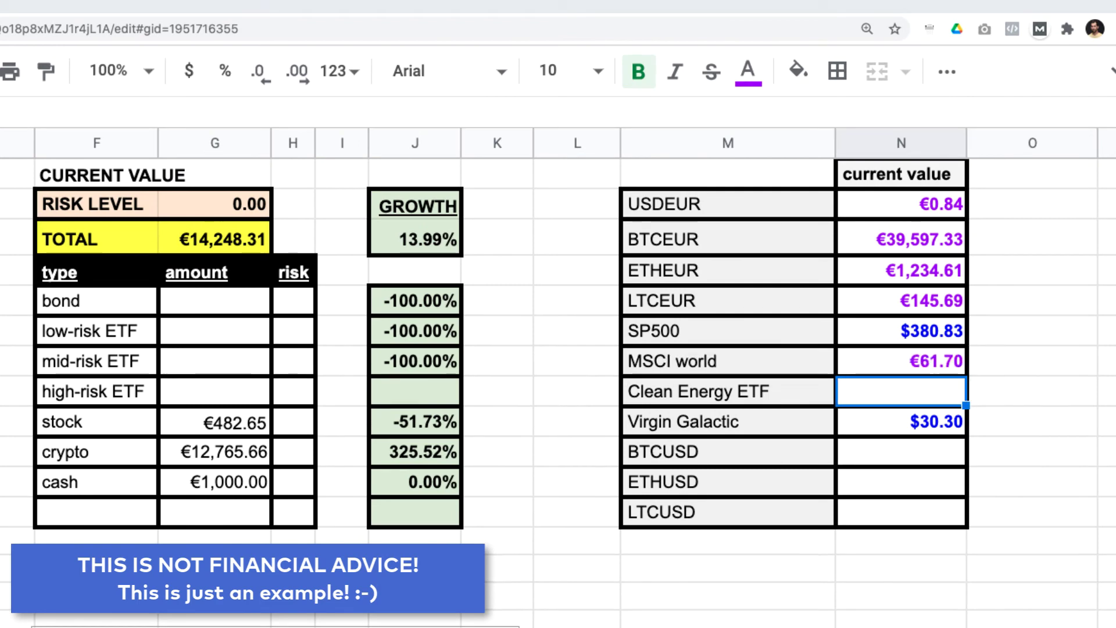
key(super+v)
key(Return)
click(974, 538)
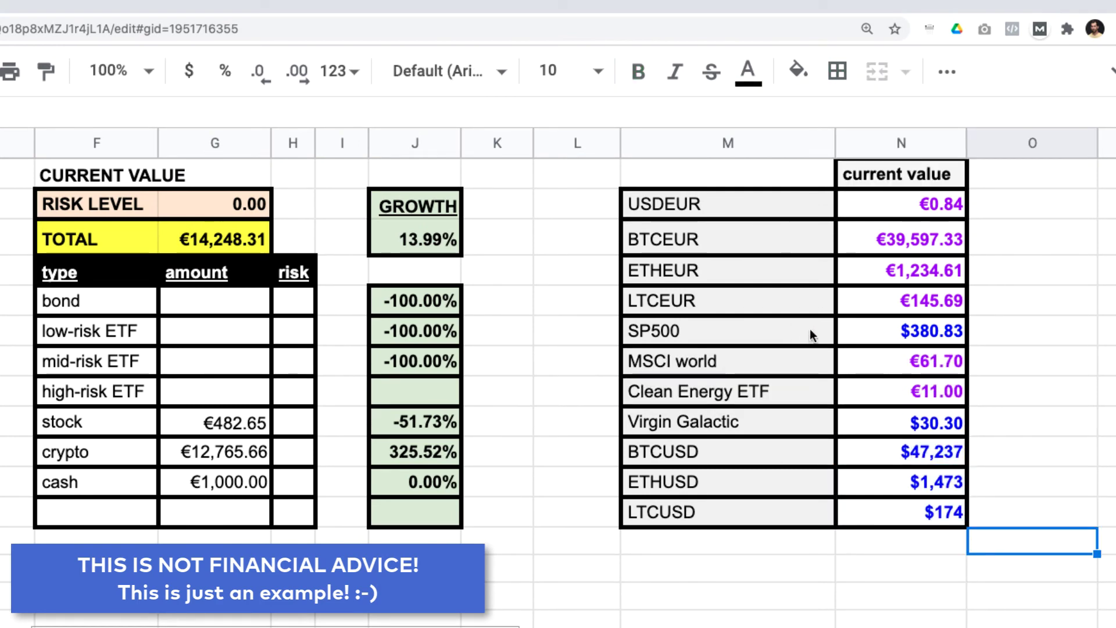
Step: Value the ETFs: low-risk =5*SP500*N2+20*MSCI (€2,830.37), mid-risk =80*Clean Energy (€880.00), high-risk 0
click(184, 302)
click(233, 342)
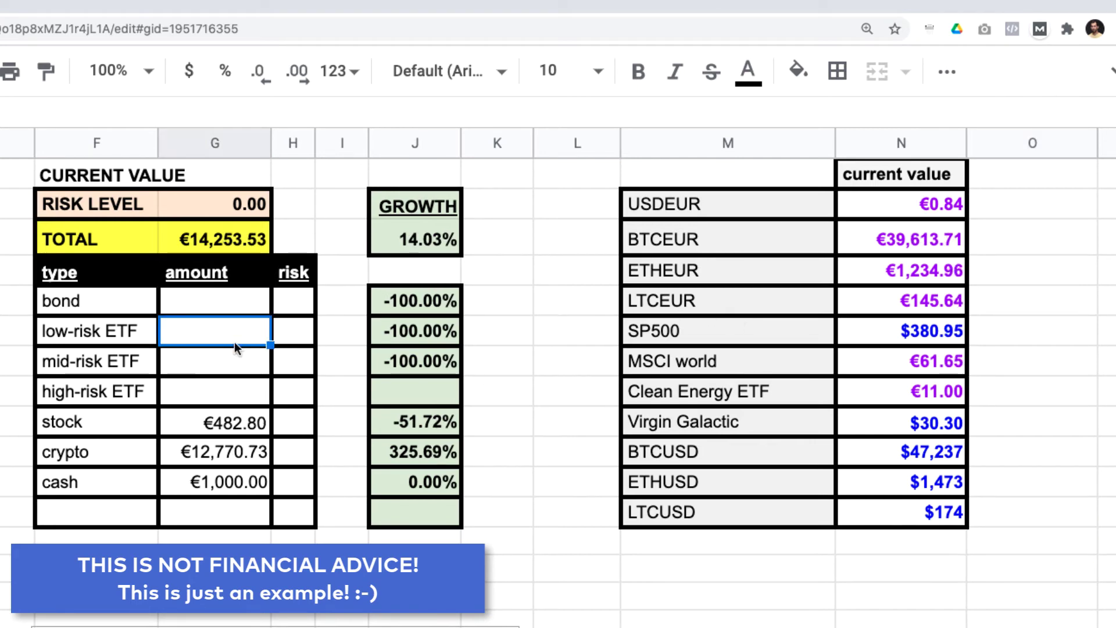
text(=5*)
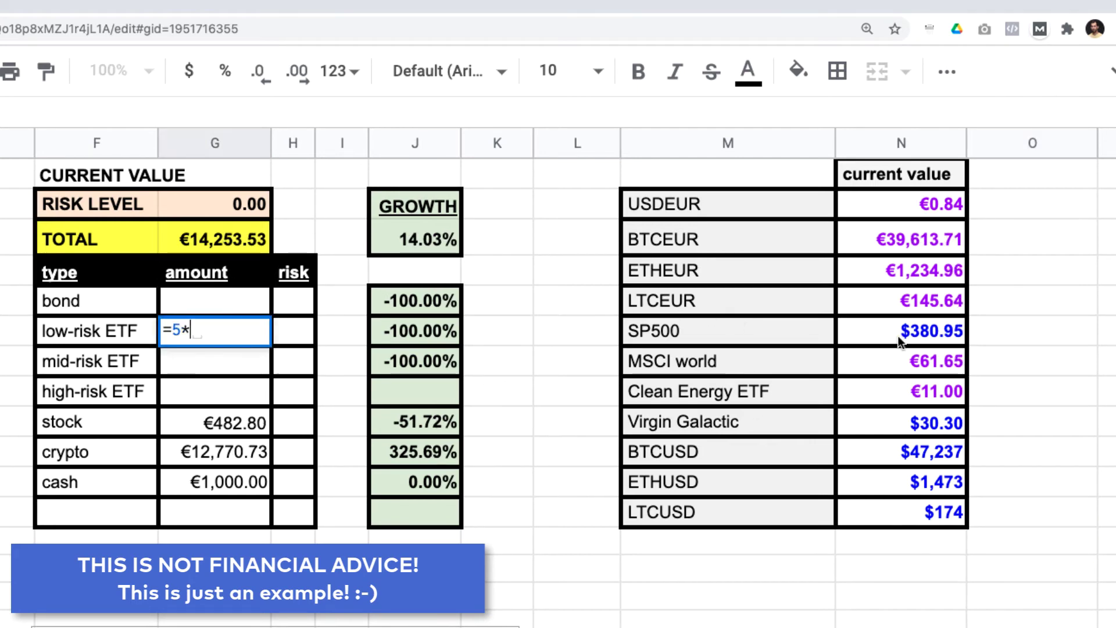
click(926, 336)
text(*N2+20*)
click(928, 360)
key(Return)
text(=80*)
click(924, 391)
key(Return)
text(0)
key(Return)
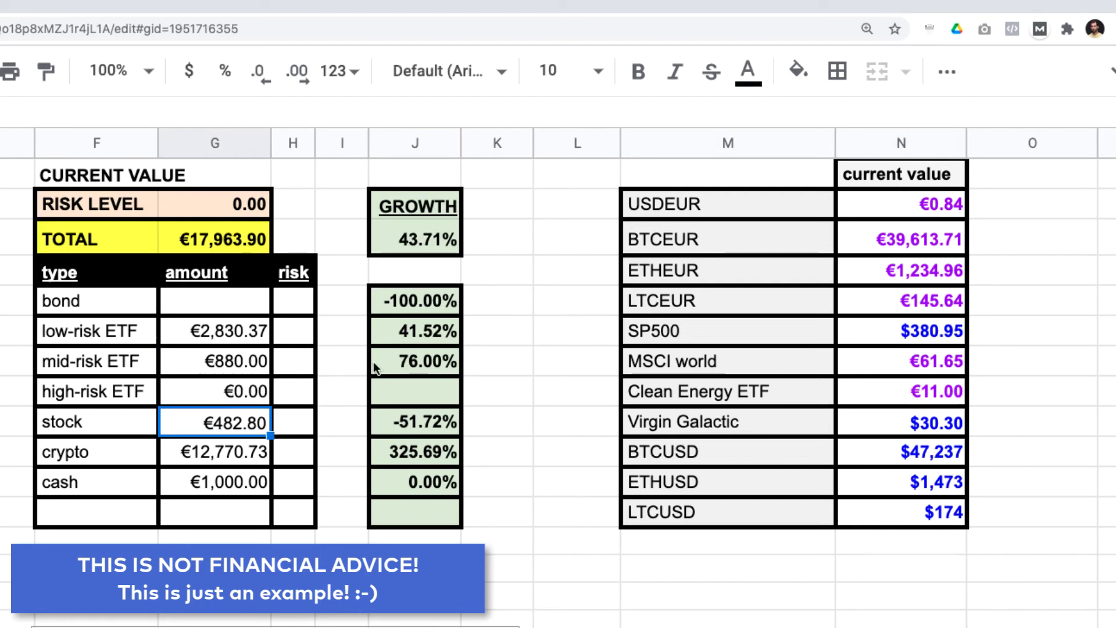
Step: Enter 5200 as the bond's current value
click(229, 295)
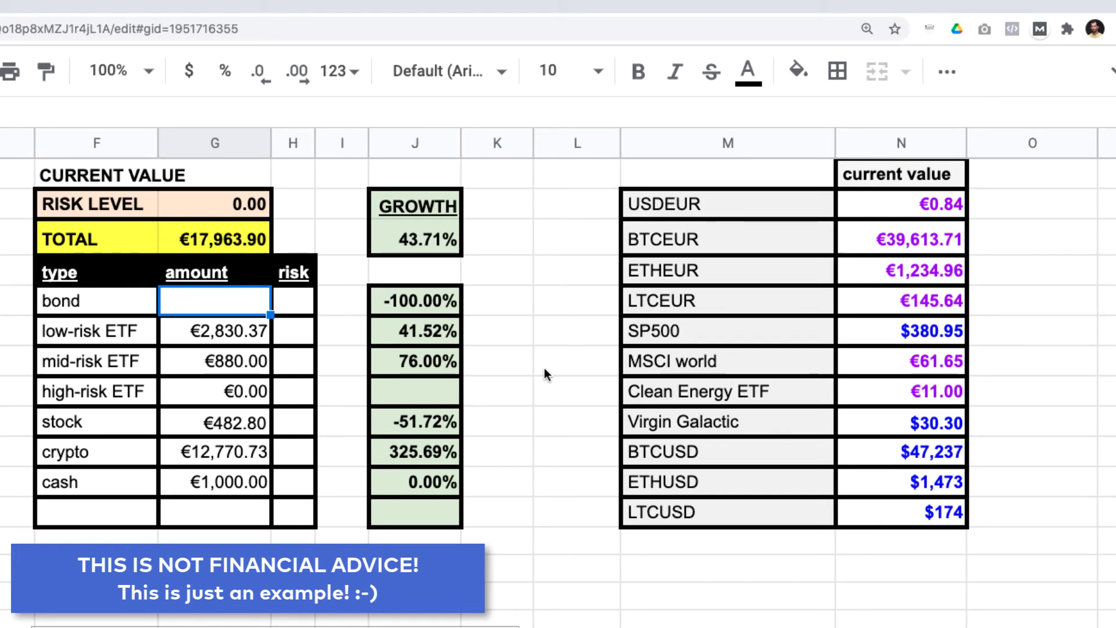
text(5200)
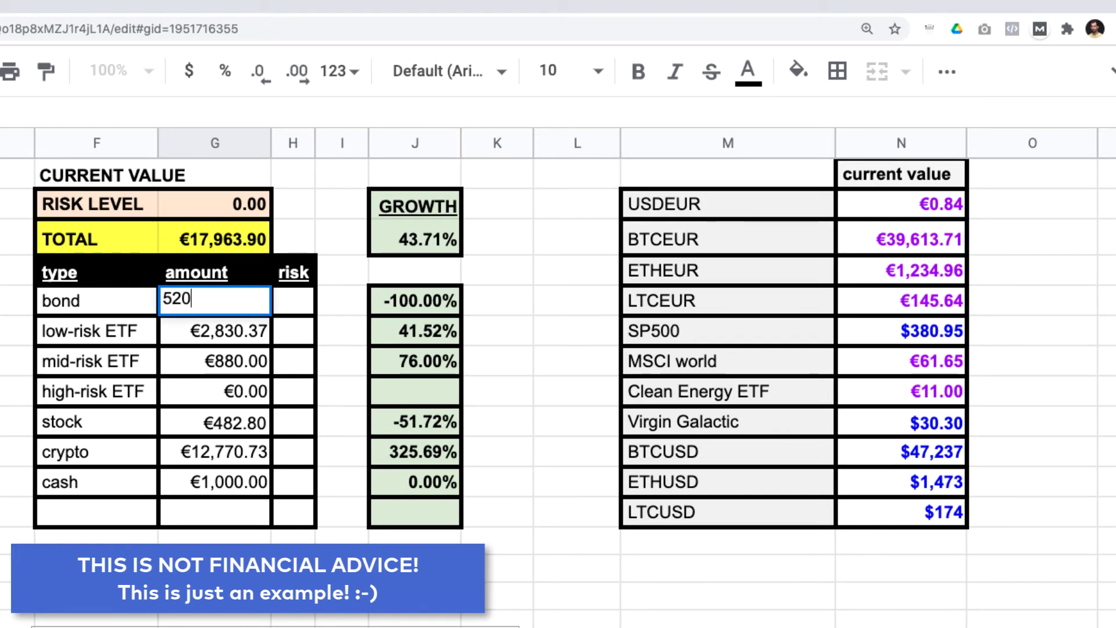
key(Return)
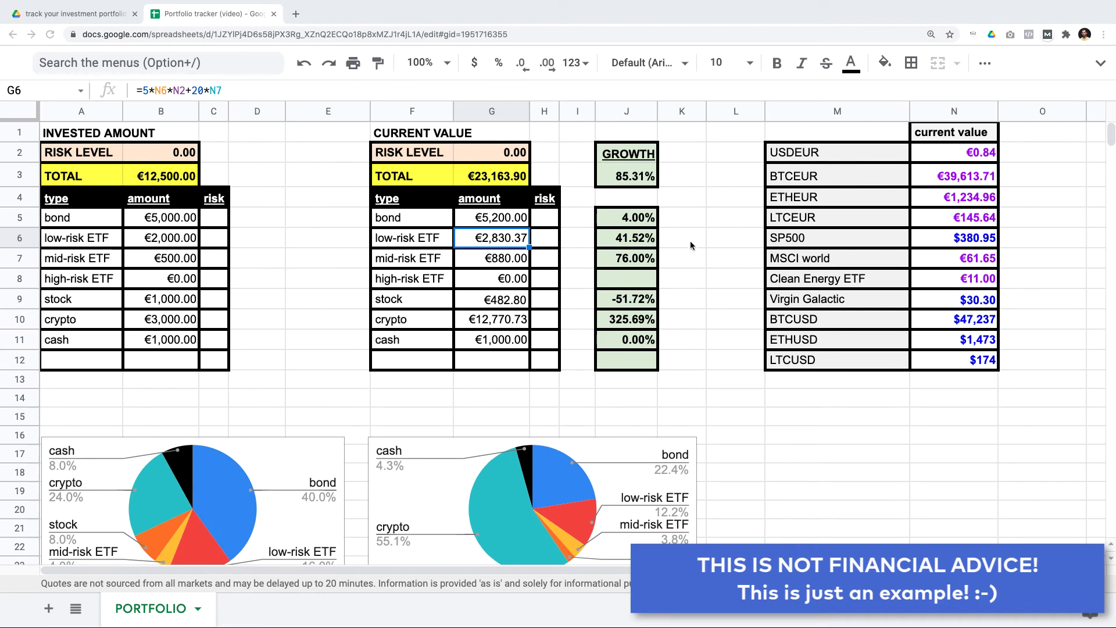
Step: Inspect the total growth formula and the high-risk ETF growth formula with its IFERROR wrapper
double_click(625, 179)
click(684, 201)
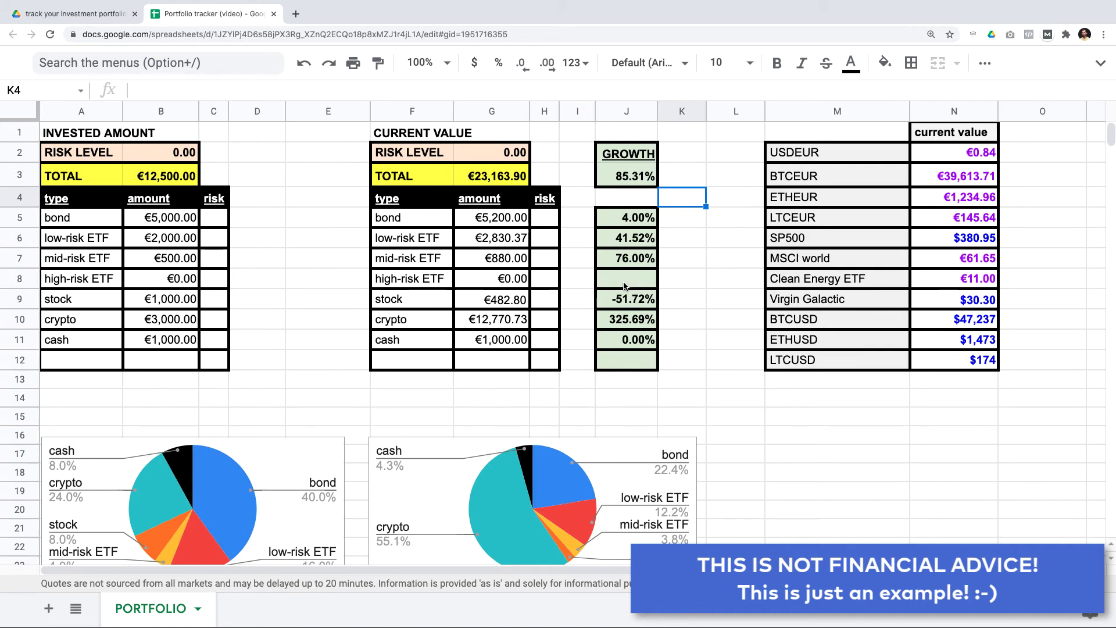
click(501, 280)
click(154, 280)
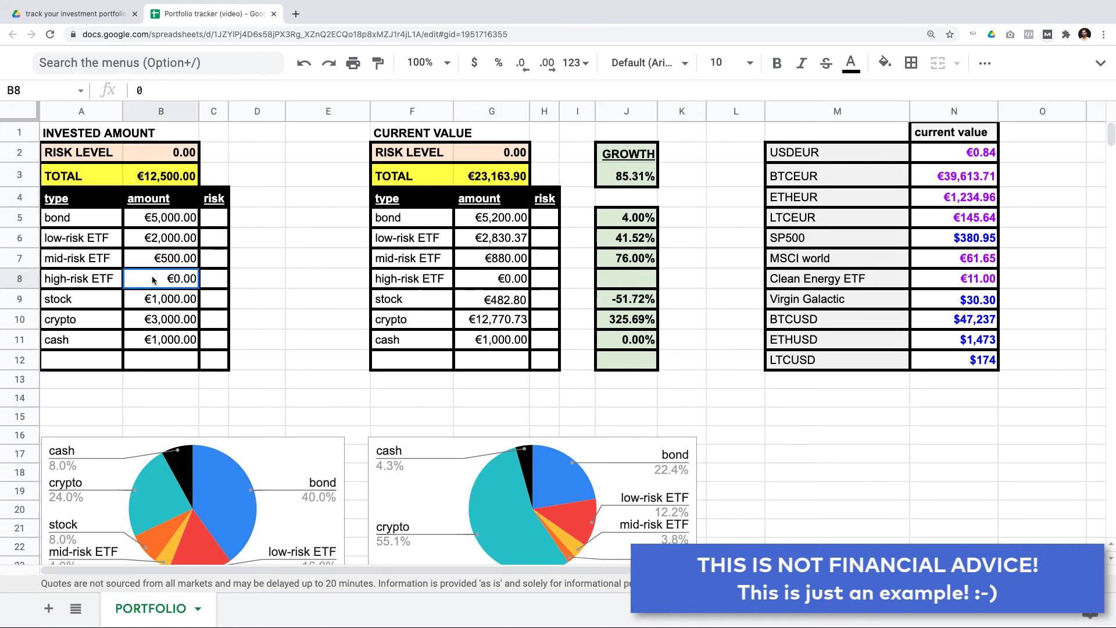
click(501, 279)
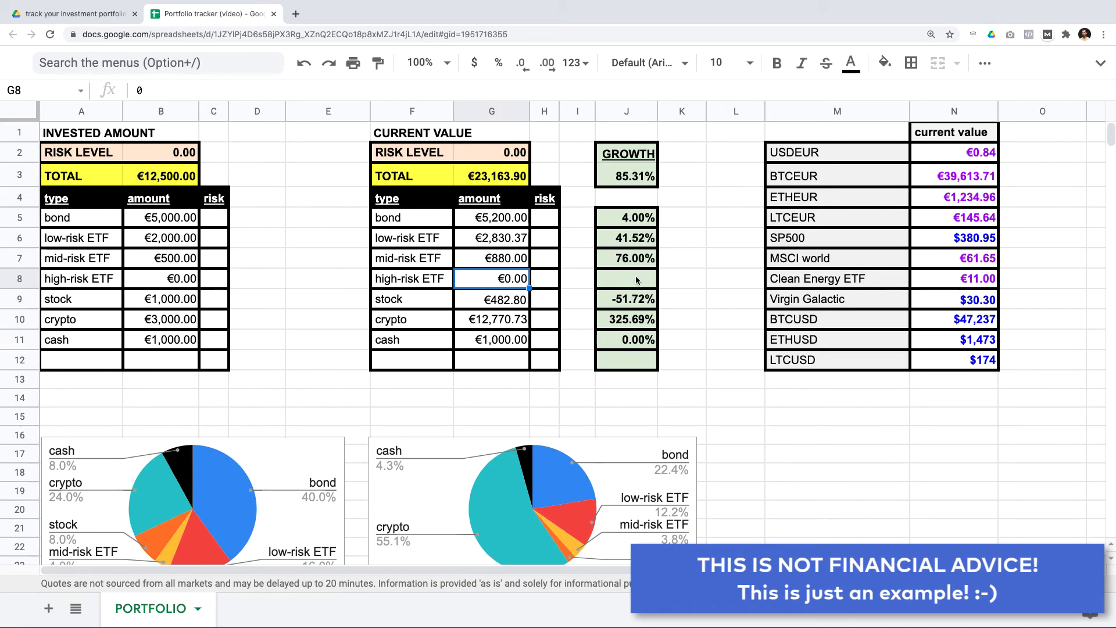
click(635, 280)
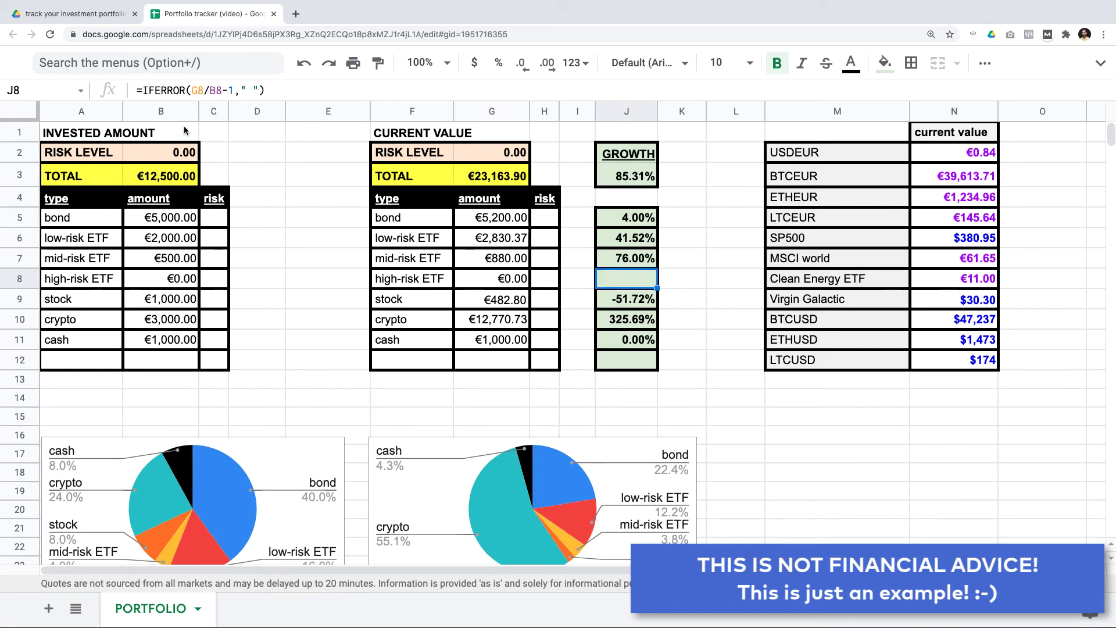
click(147, 91)
double_click(146, 91)
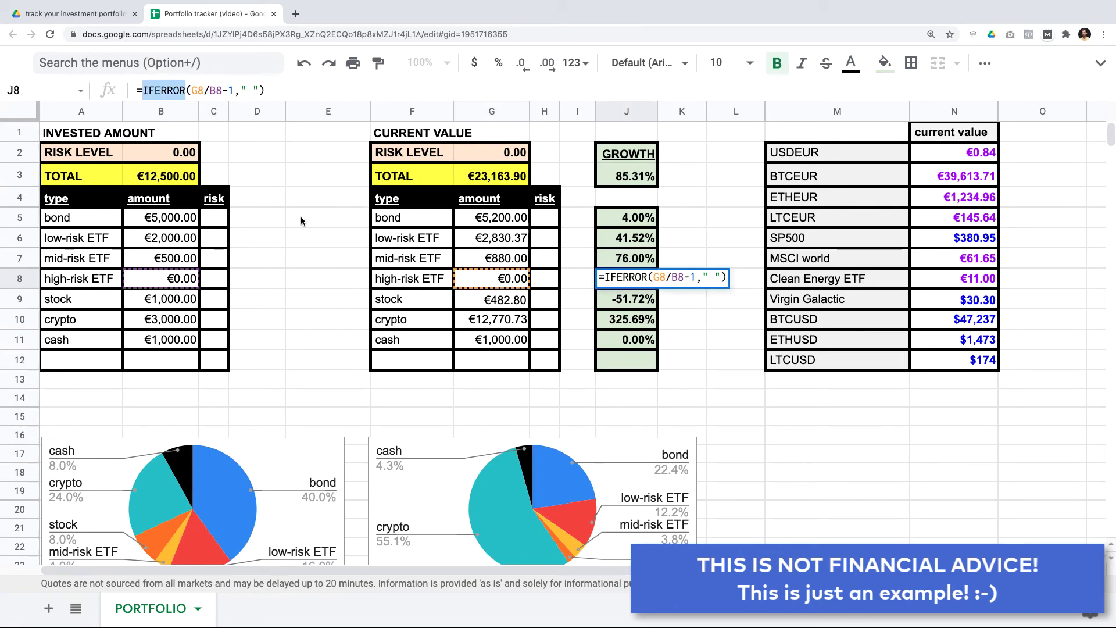
key(Escape)
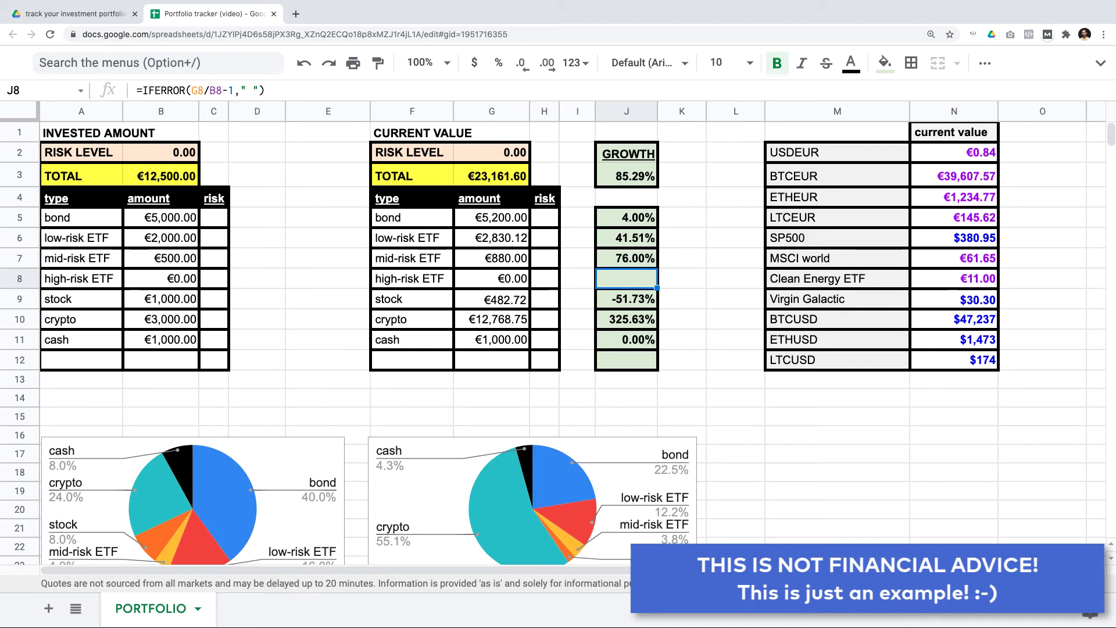
Step: Move the invested-amount pie chart up to row 13 and the current-value pie chart to row 14
drag(238, 450, 238, 402)
click(475, 444)
drag(476, 445, 475, 391)
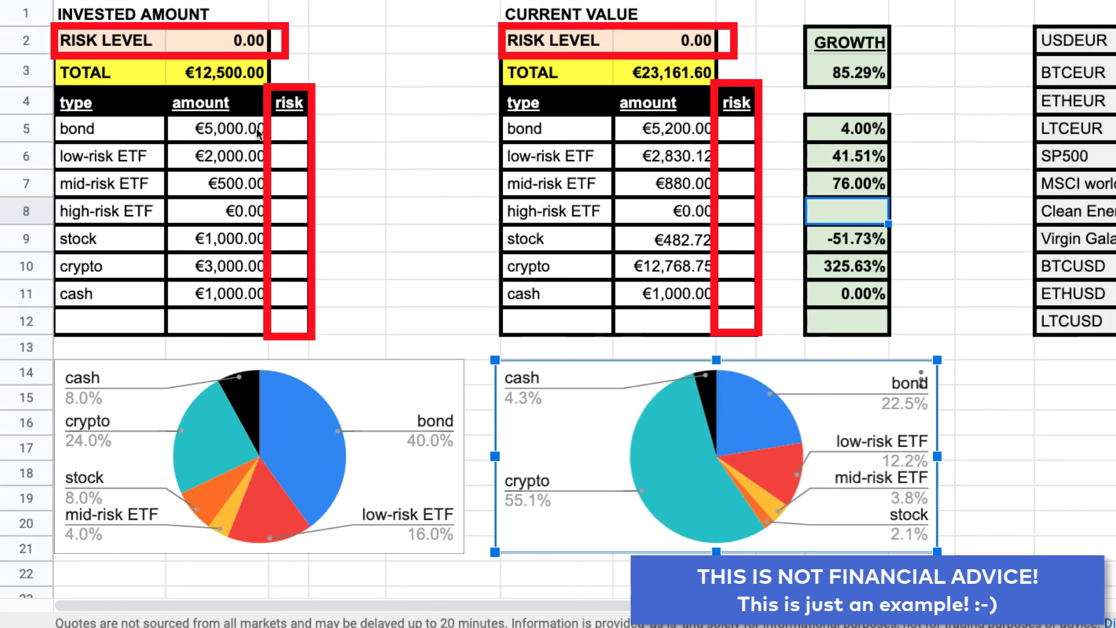
Step: Enter risk ratings 2, 3, 5, 7, 7, 7, 2 for bond through cash in C5:C11
click(289, 129)
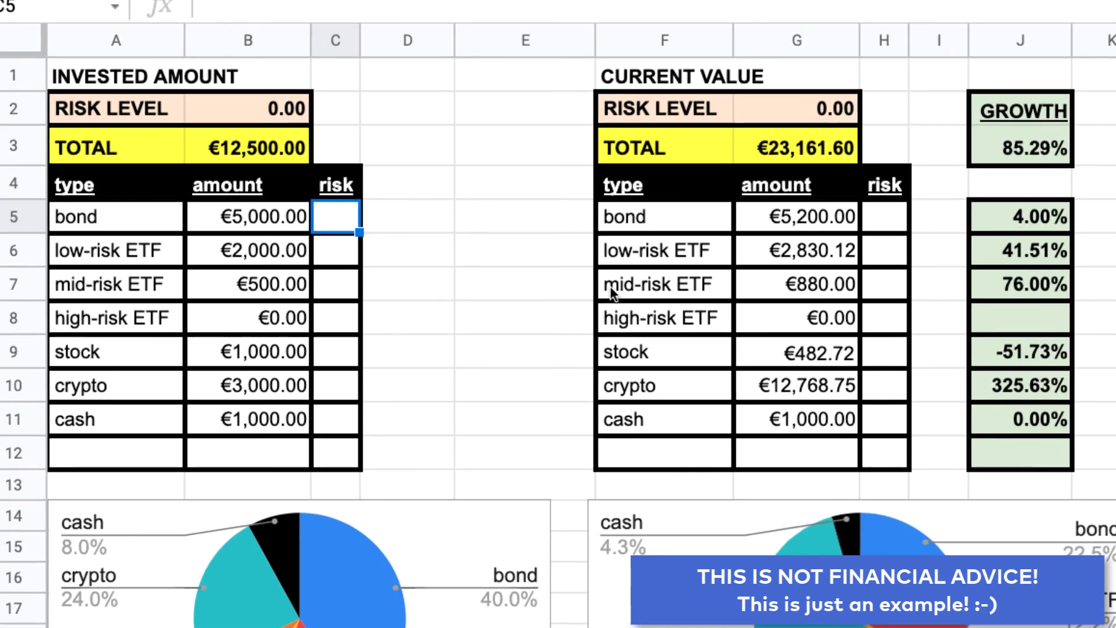
text(2)
key(Return)
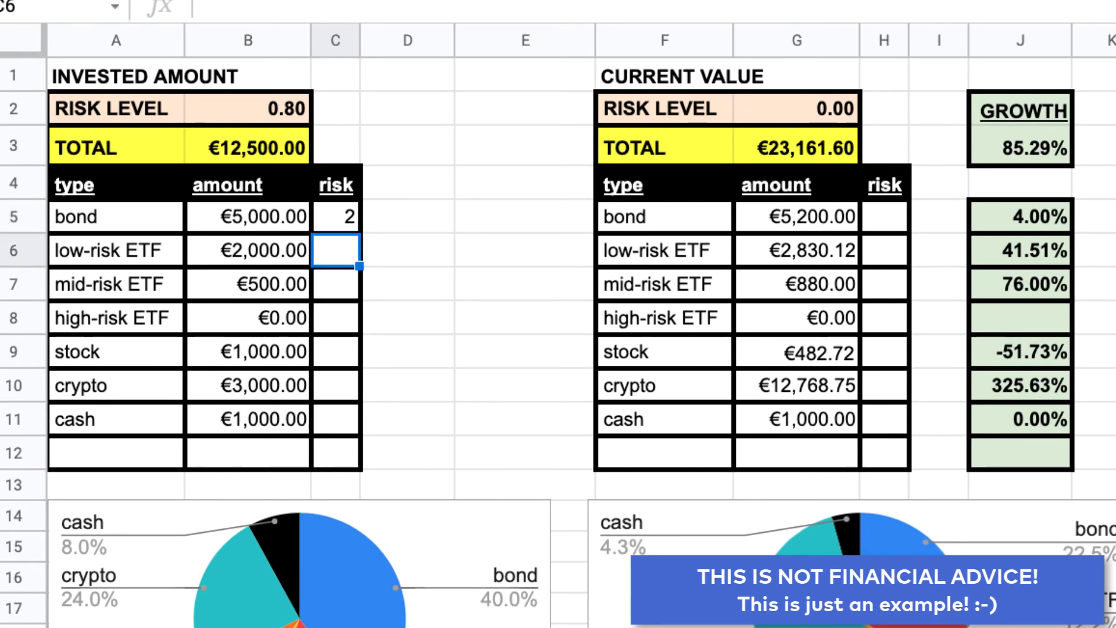
text(3)
key(Return)
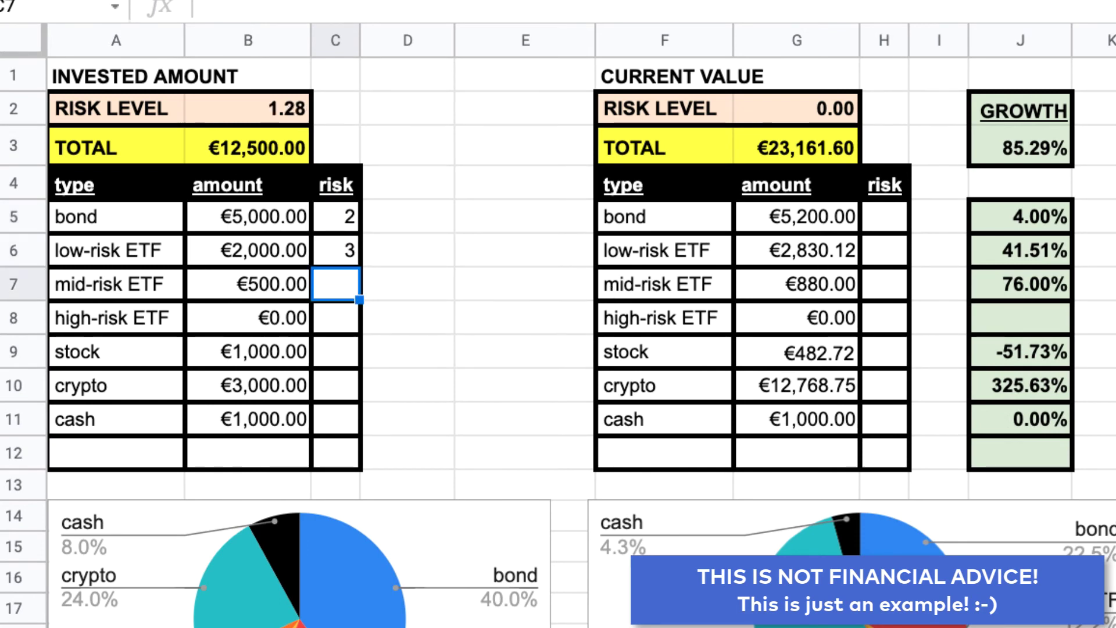
text(5)
key(Return)
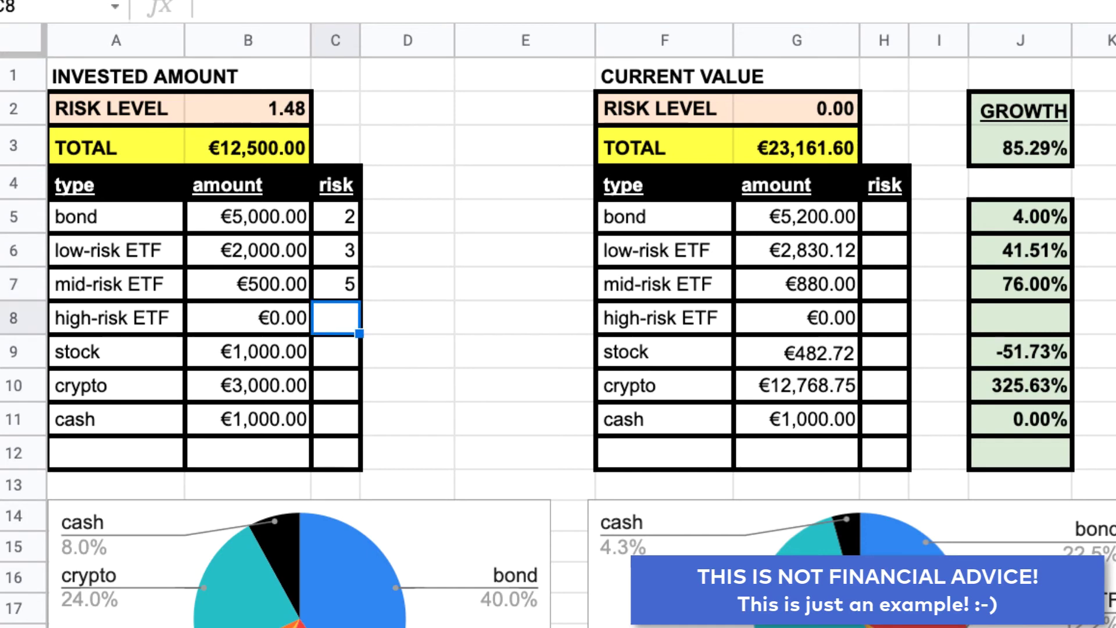
text(7)
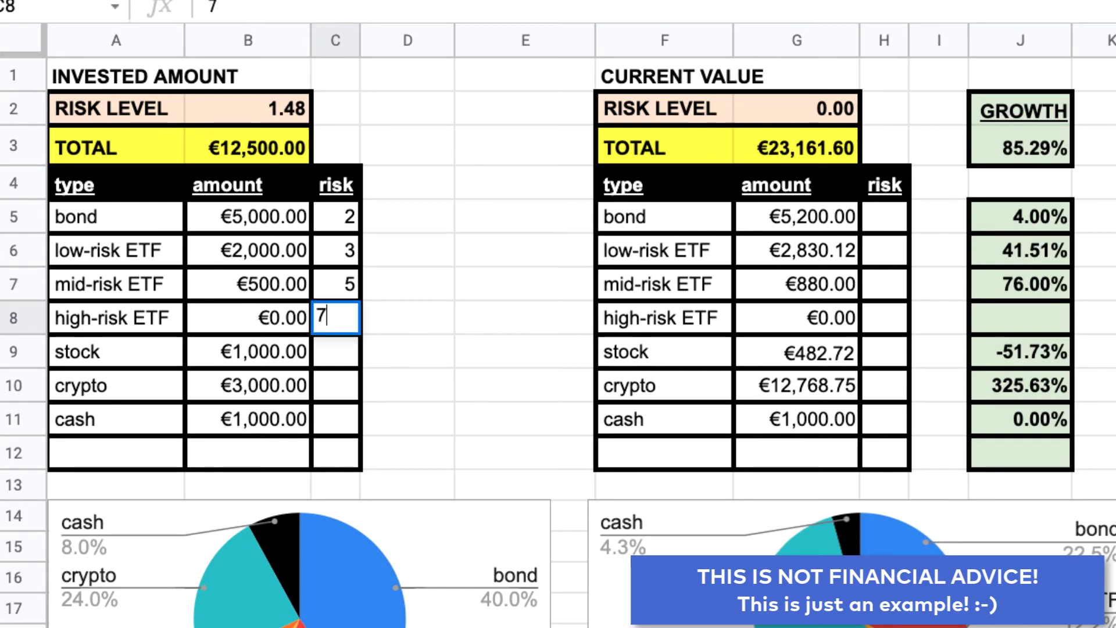
key(Return)
text(7)
key(Return)
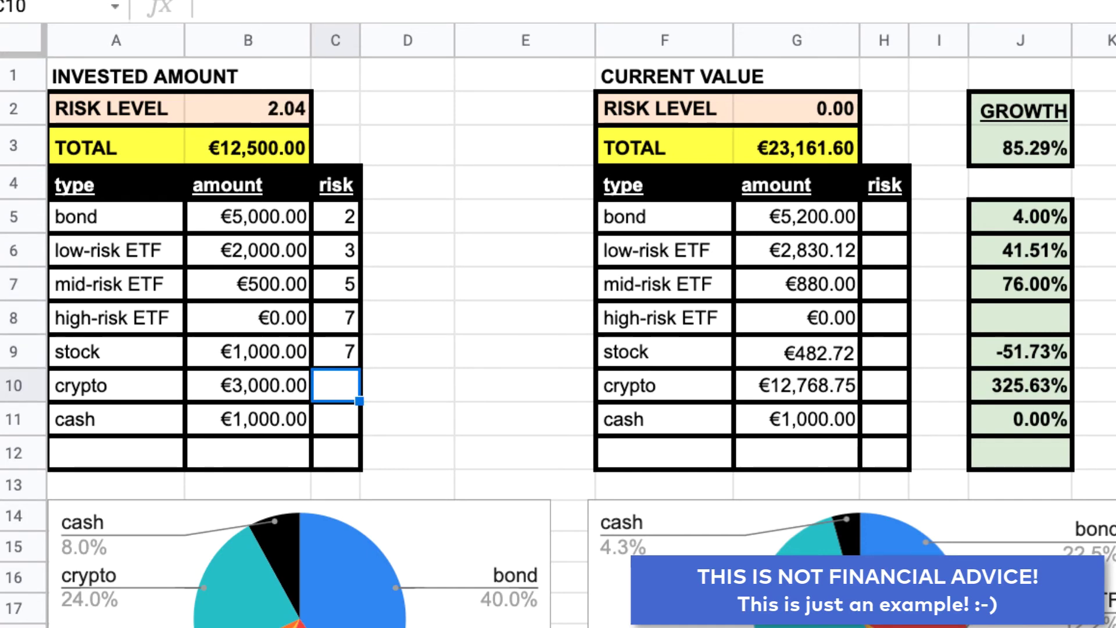
text(7)
key(Return)
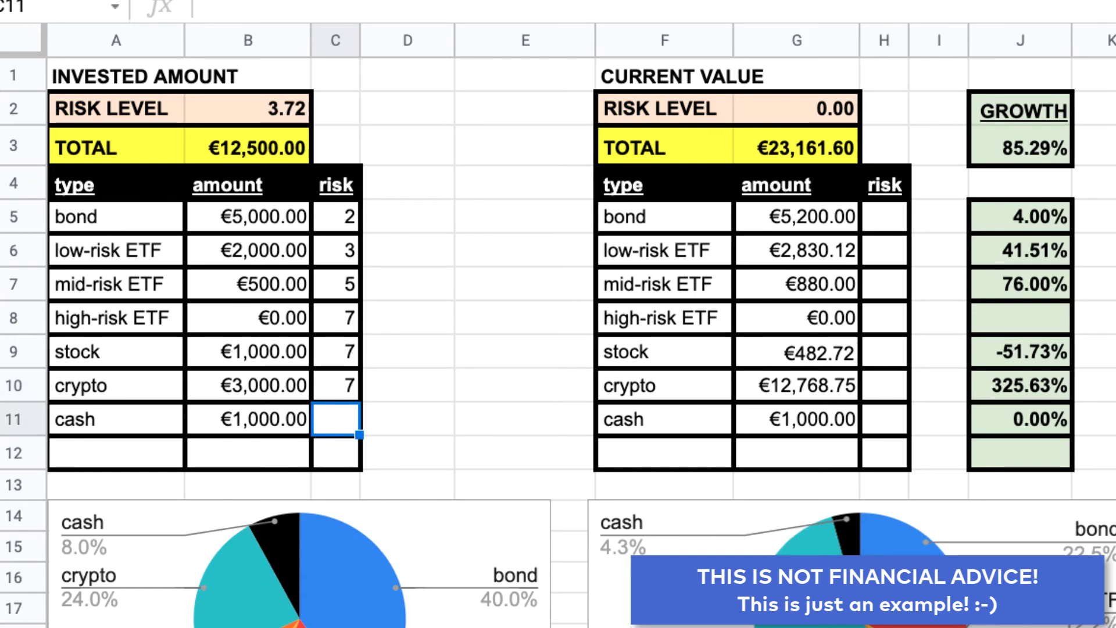
text(9)
key(BackSpace)
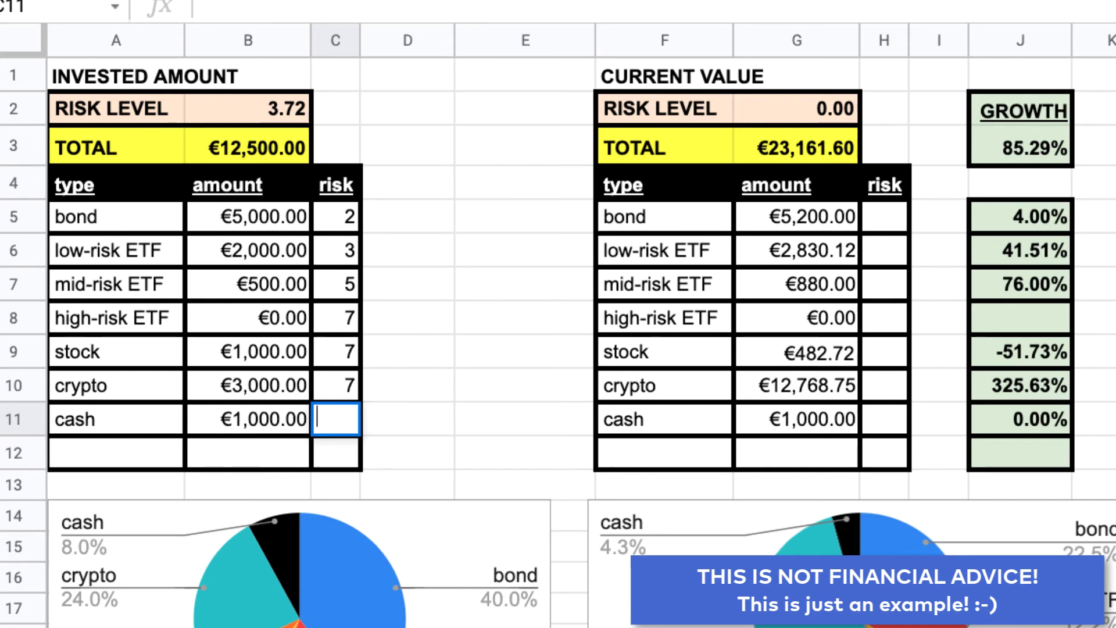
text(2)
key(Return)
Step: Select and copy the invested risk ratings C5:C11
click(336, 419)
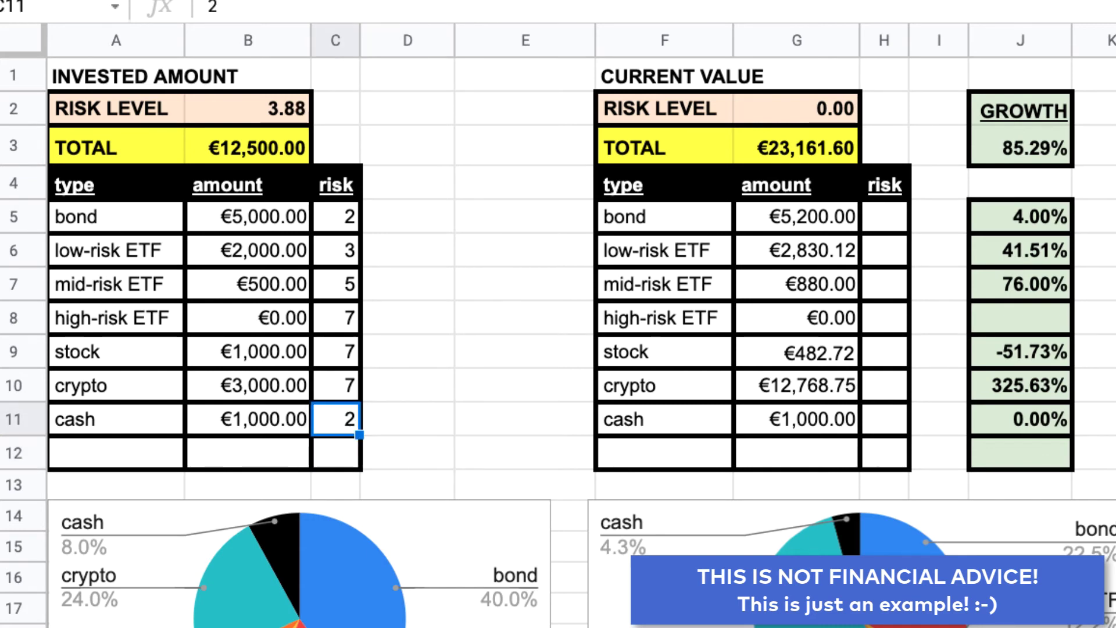
key(shift+Up)
key(shift+Up)
key(shift+Up)
key(shift+Up)
key(shift+Up)
key(shift+Up)
key(ctrl+c)
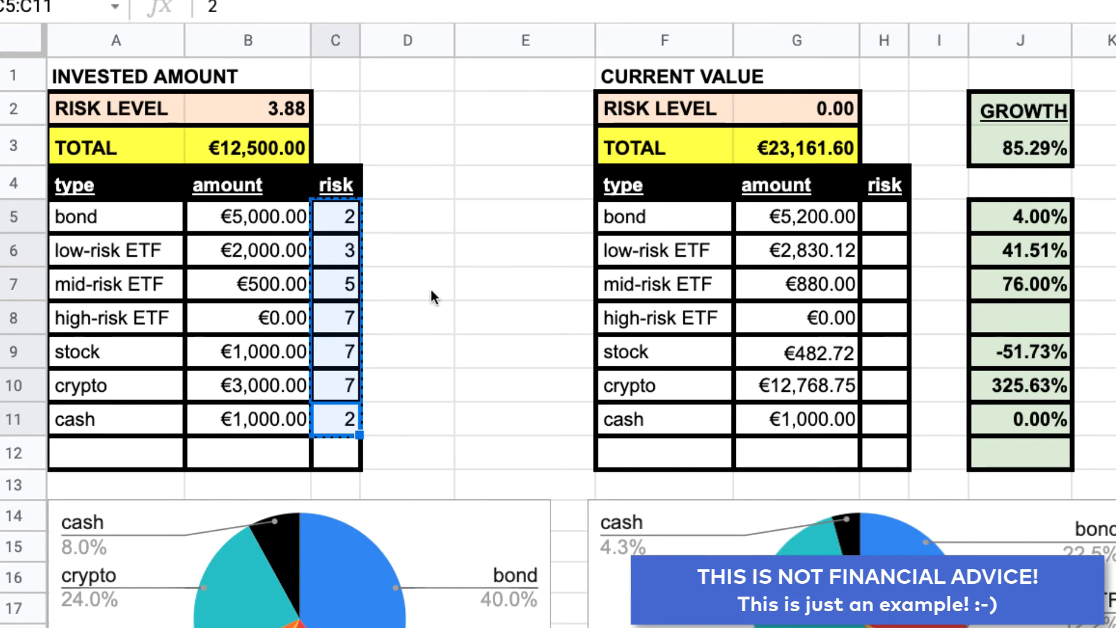
click(895, 224)
Step: Paste the ratings into H5:H11 and review the invested (3.88) and current (5.10) risk-level formulas
key(ctrl+v)
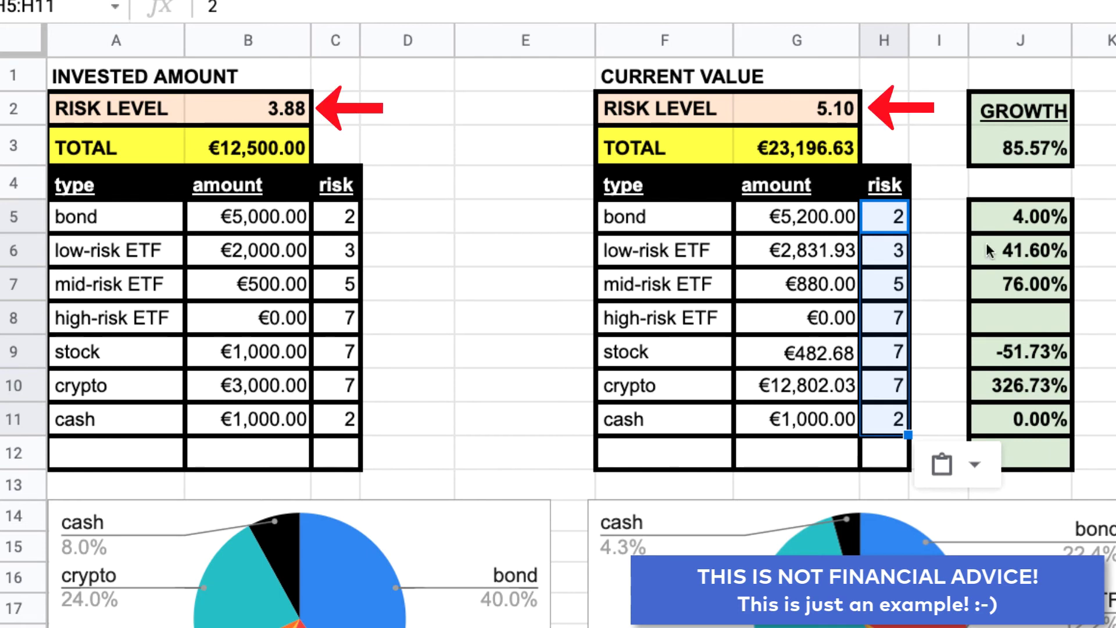
double_click(266, 108)
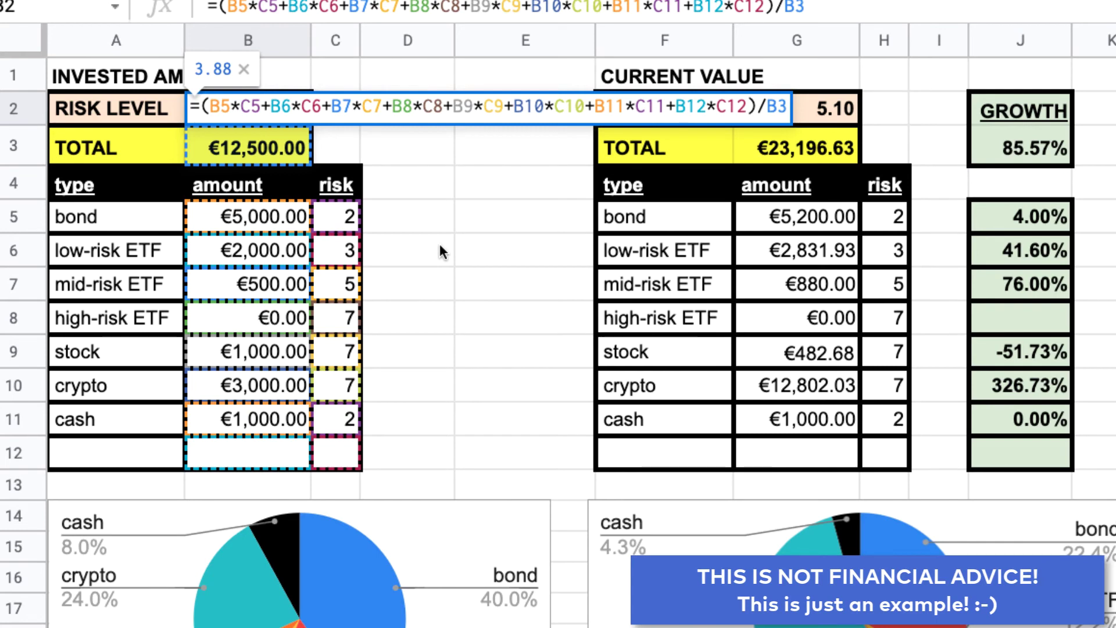
click(477, 295)
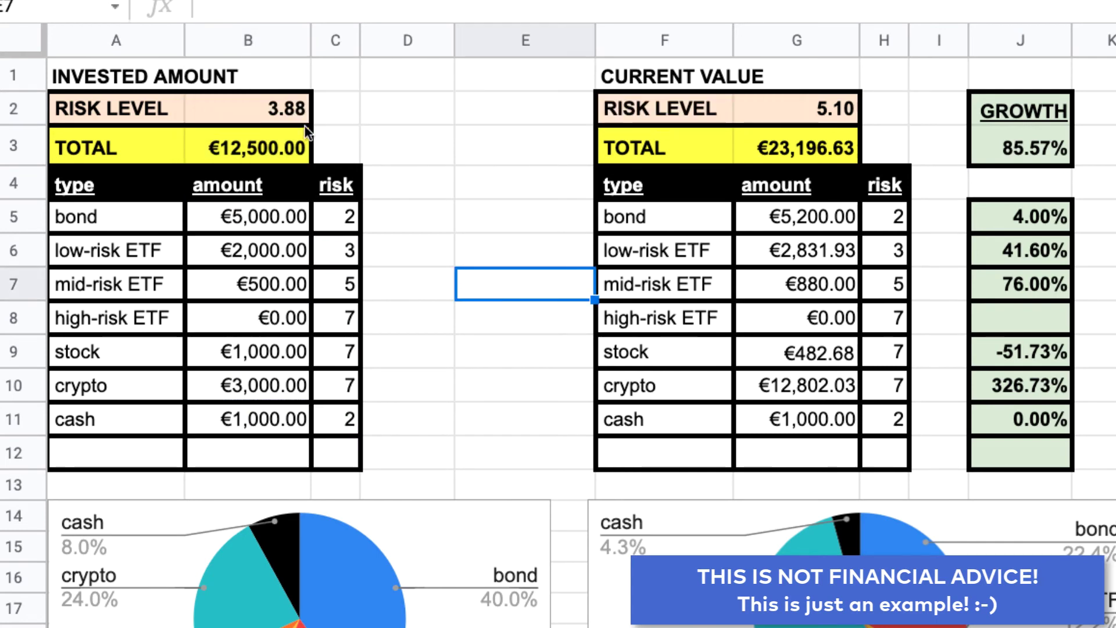
key(Right)
key(Right)
key(Up)
key(Up)
key(Up)
key(Up)
key(Up)
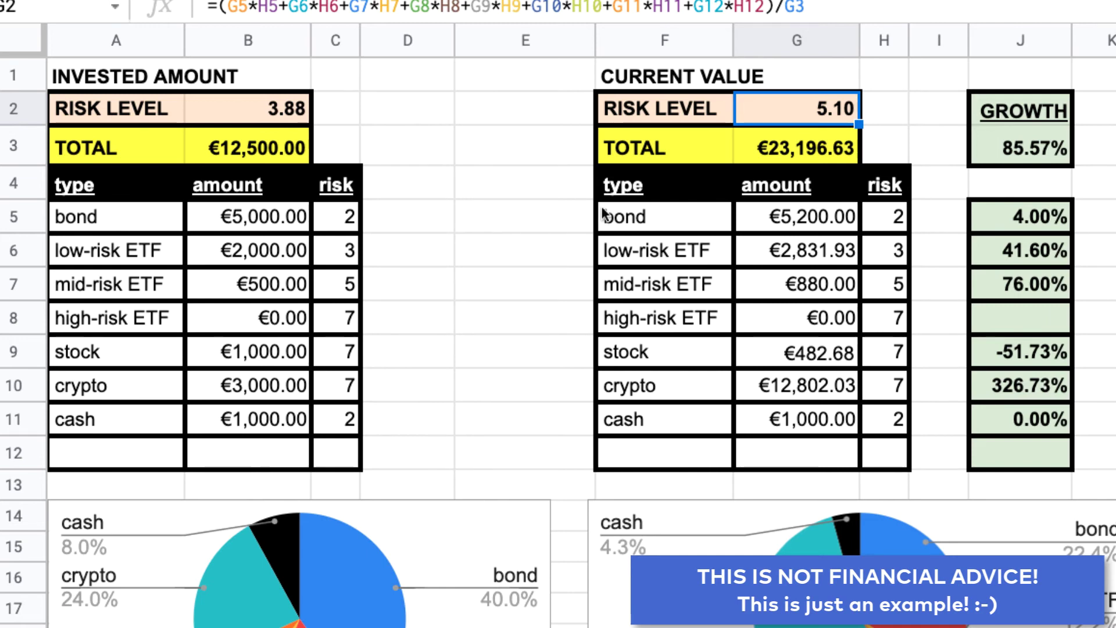
click(277, 116)
key(Down)
key(Down)
key(Down)
click(266, 113)
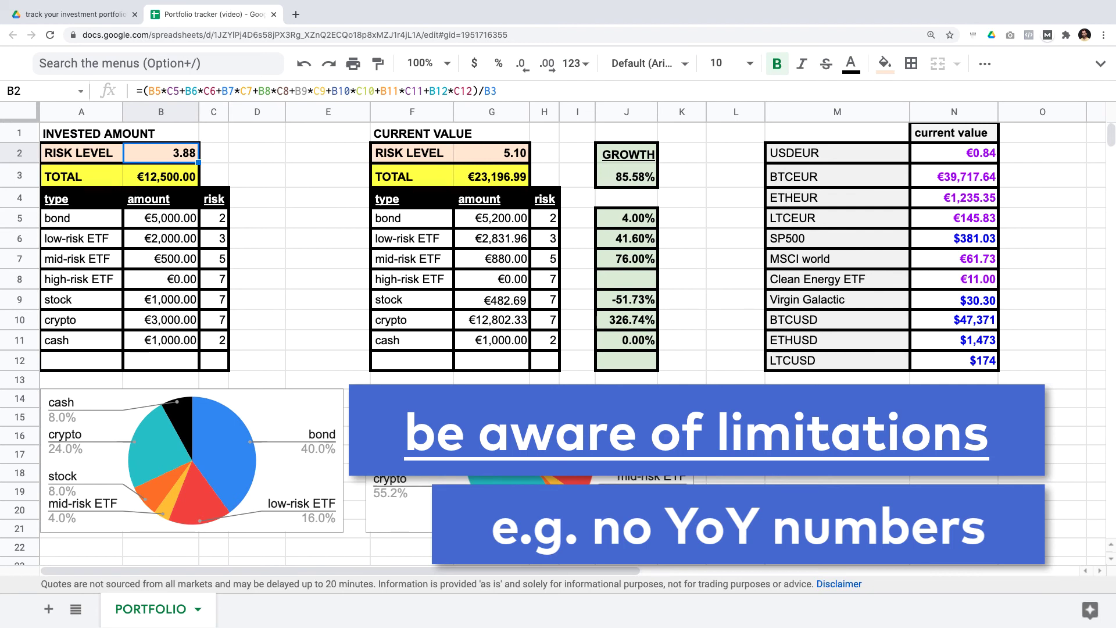
double_click(977, 259)
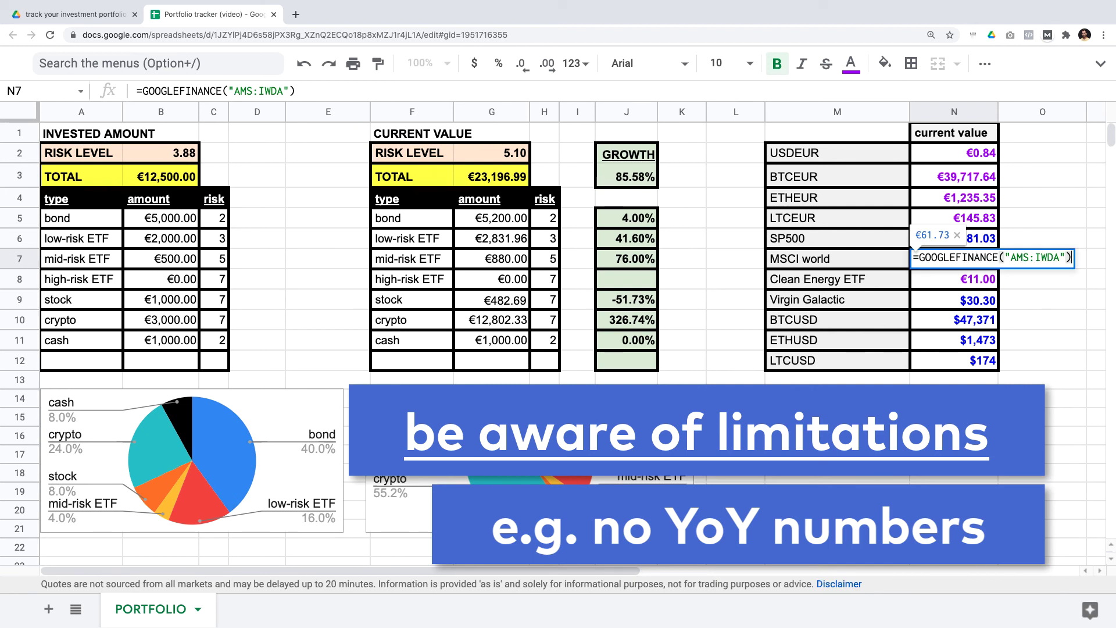
key(Escape)
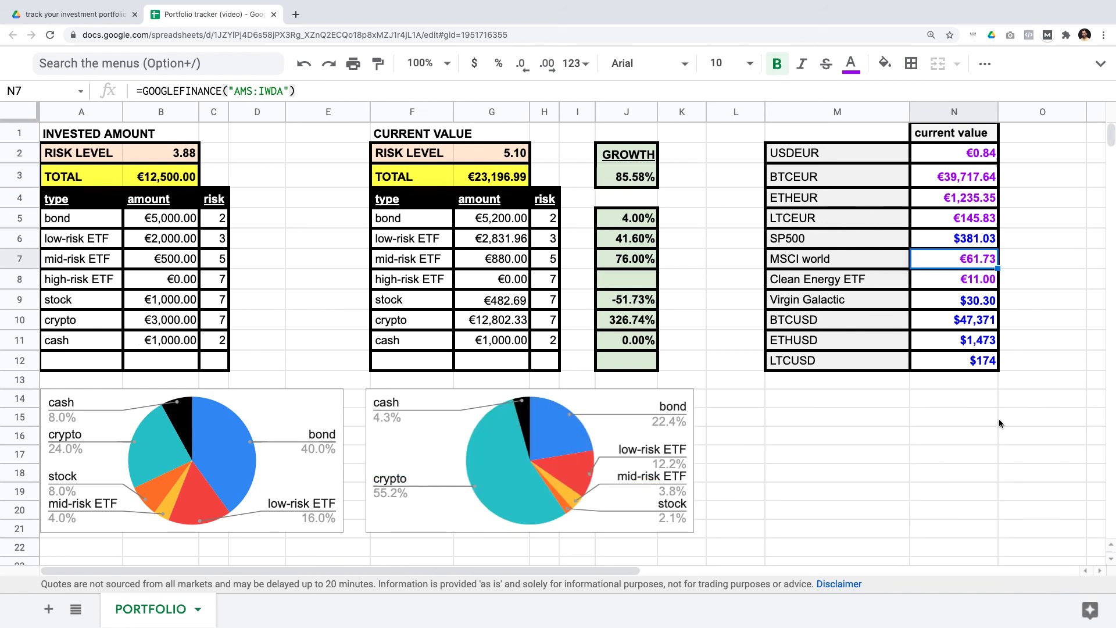